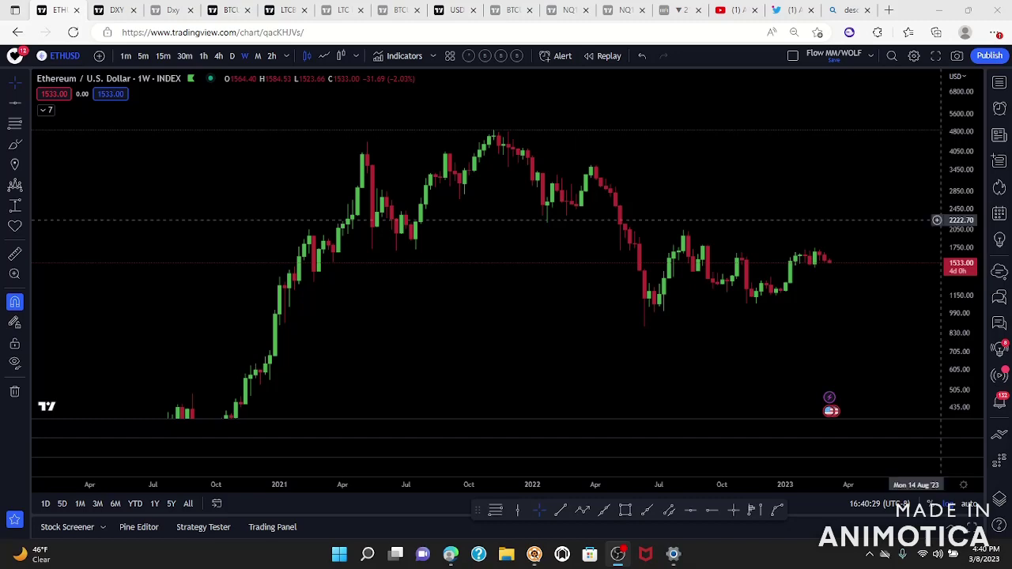
Examine the weekly ETHUSD price history at several zoom levels and price scalings, including the 2022 lows and recent candles
{"action": "left_click_drag", "start_coordinate": [843, 377], "coordinate": [788, 345]}
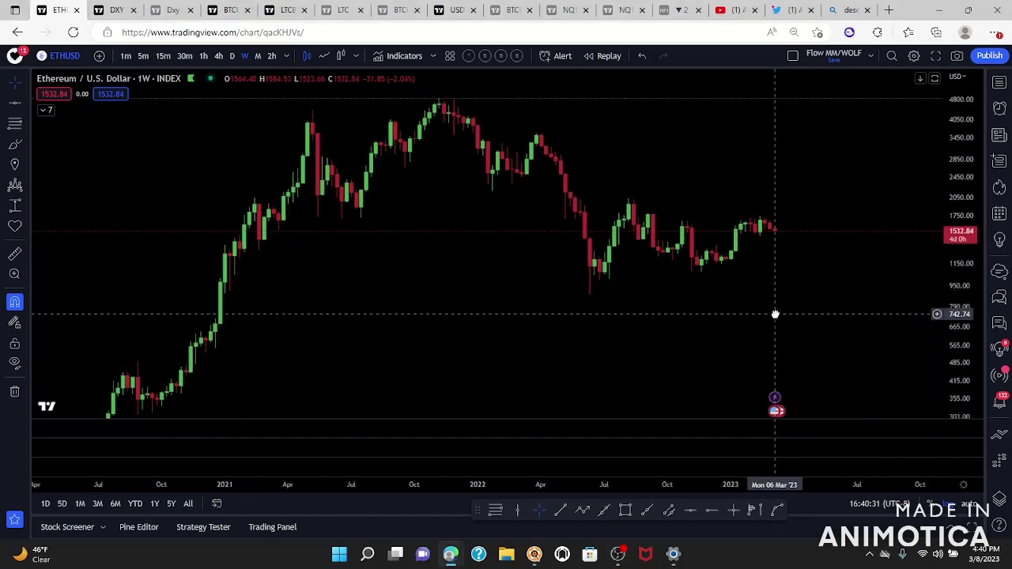
{"action": "left_click_drag", "start_coordinate": [960, 359], "coordinate": [947, 314]}
{"action": "left_click_drag", "start_coordinate": [750, 272], "coordinate": [805, 319]}
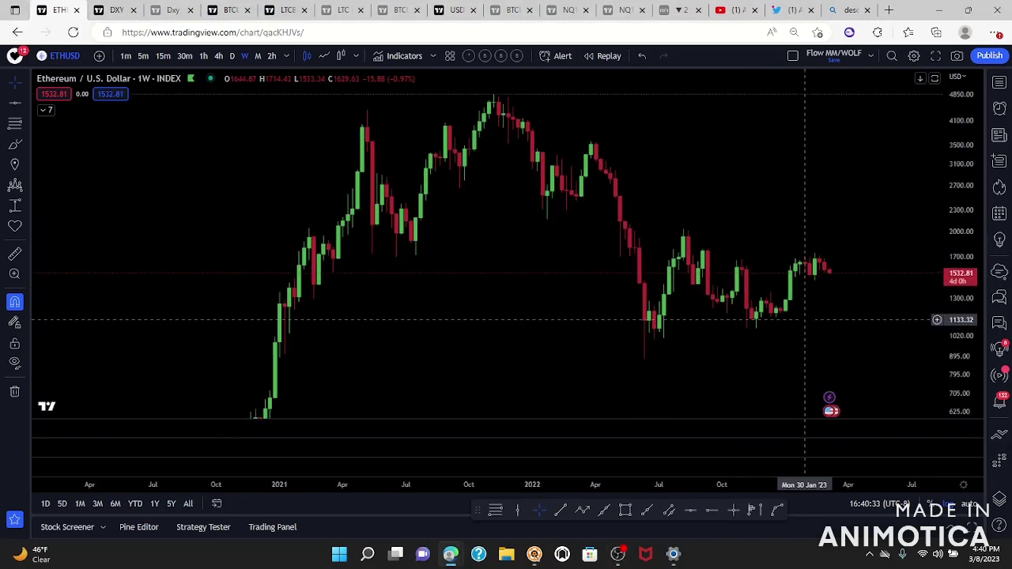
{"action": "scroll", "coordinate": [809, 320], "scroll_direction": "up", "scroll_amount": 6}
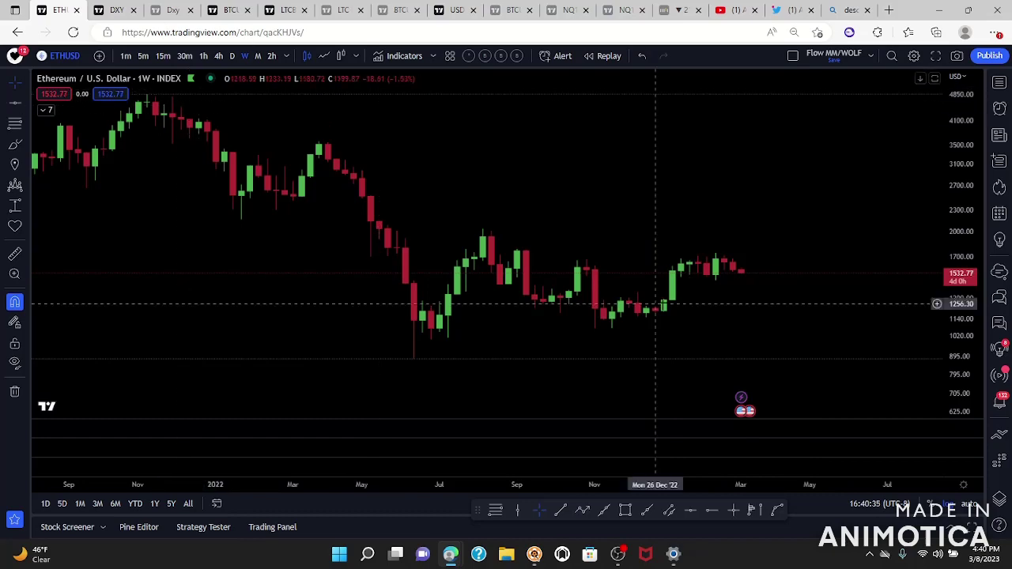
{"action": "scroll", "coordinate": [664, 303], "scroll_direction": "down", "scroll_amount": 4}
{"action": "left_click_drag", "start_coordinate": [976, 125], "coordinate": [905, 315]}
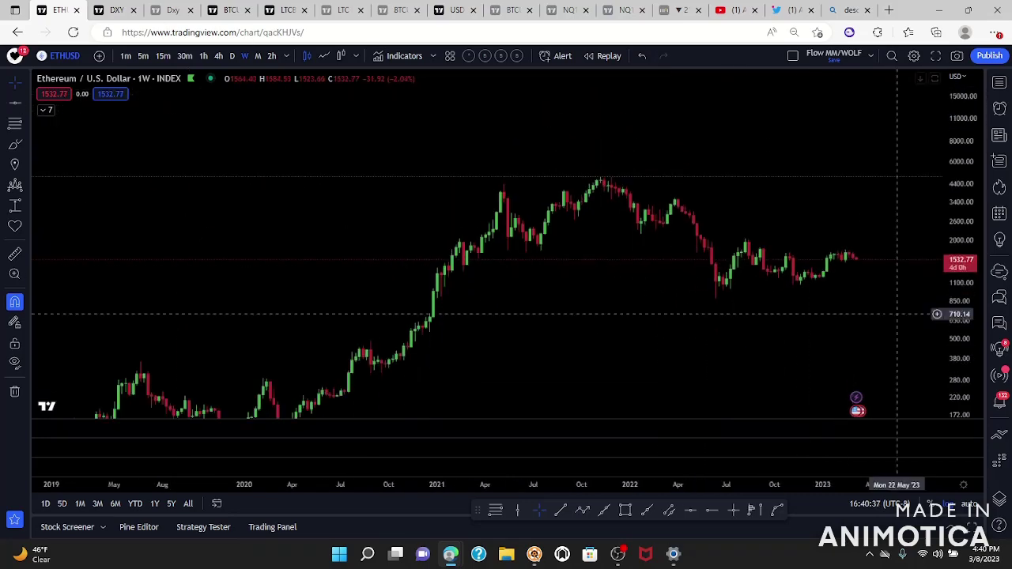
{"action": "scroll", "coordinate": [867, 351], "scroll_direction": "up", "scroll_amount": 3}
{"action": "left_click_drag", "start_coordinate": [956, 348], "coordinate": [959, 115]}
{"action": "left_click_drag", "start_coordinate": [774, 246], "coordinate": [838, 217]}
{"action": "scroll", "coordinate": [838, 221], "scroll_direction": "up", "scroll_amount": 5}
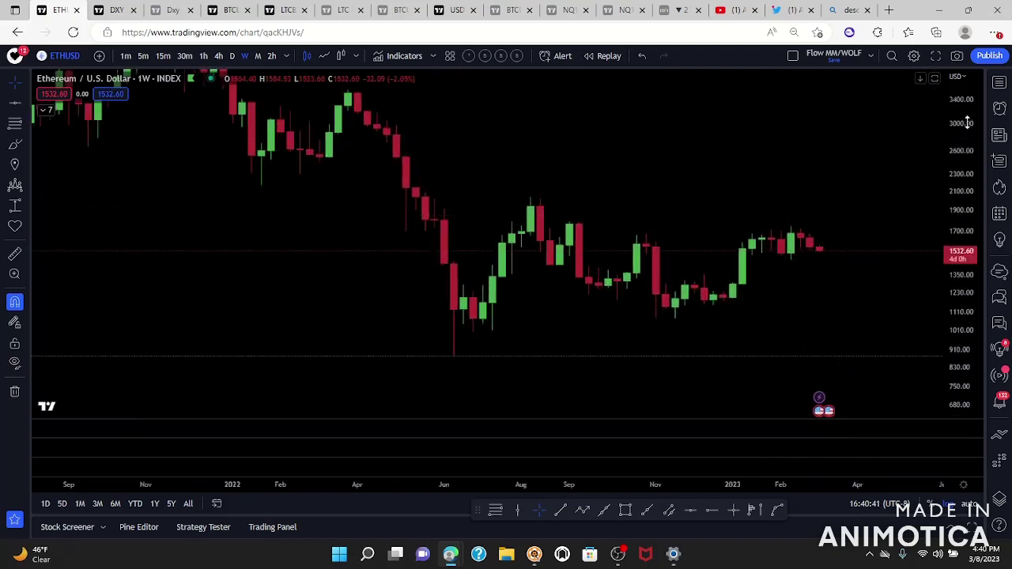
Draw an extended trendline through the 13 Jun 2022 low at 880.03 and the 21 Nov 2022 low at 1073.93, and colour it orange
{"action": "left_click_drag", "start_coordinate": [966, 123], "coordinate": [960, 304]}
{"action": "left_click_drag", "start_coordinate": [887, 285], "coordinate": [825, 292]}
{"action": "left_click_drag", "start_coordinate": [951, 384], "coordinate": [953, 251]}
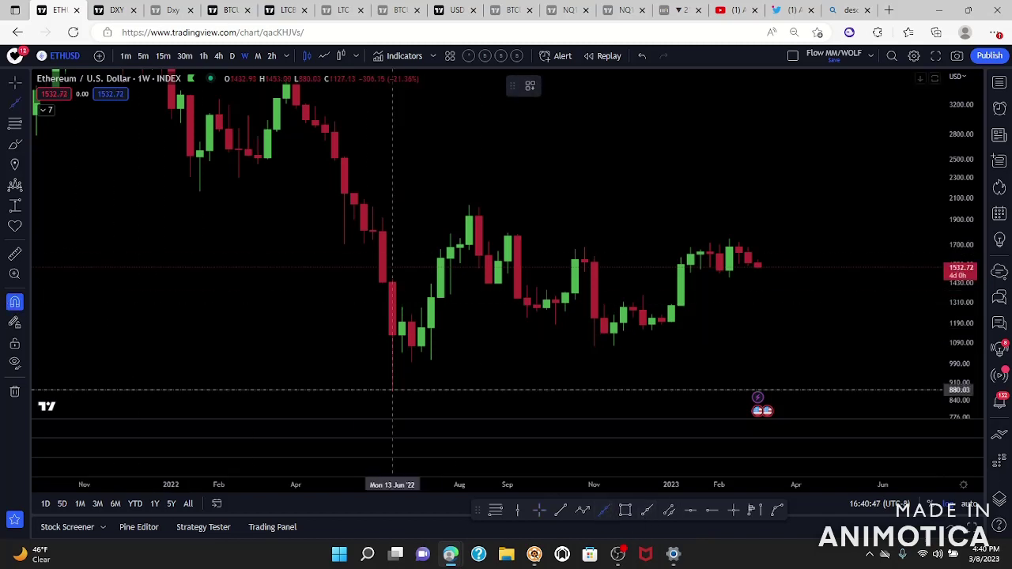
{"action": "left_click", "coordinate": [395, 389]}
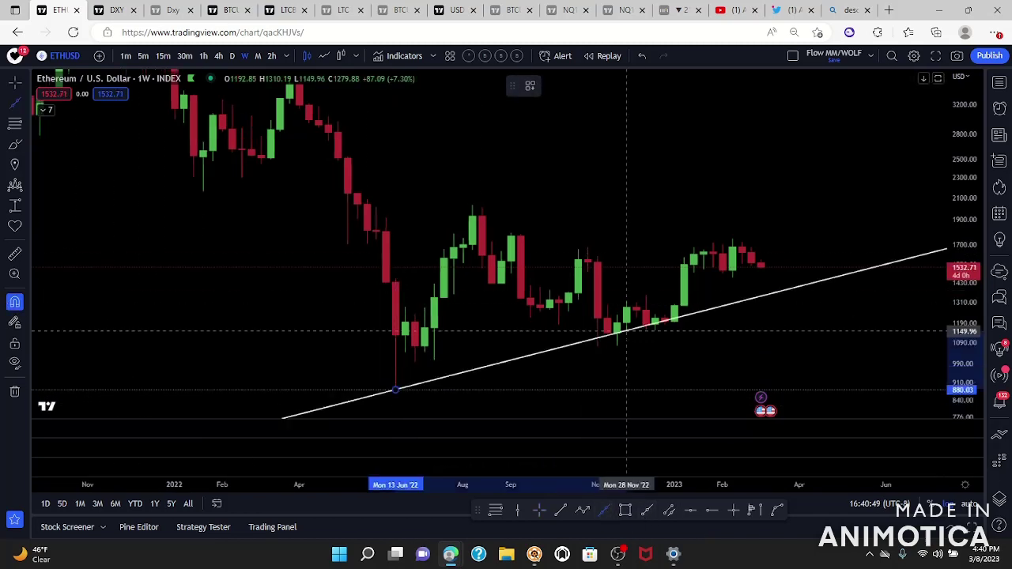
{"action": "left_click", "coordinate": [617, 345]}
{"action": "left_click", "coordinate": [552, 87]}
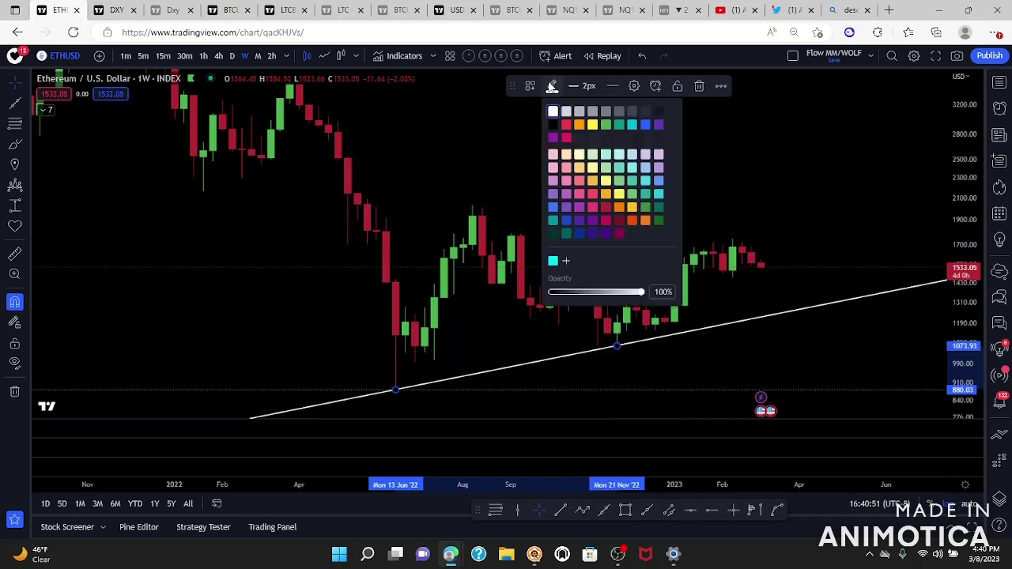
{"action": "left_click", "coordinate": [579, 124]}
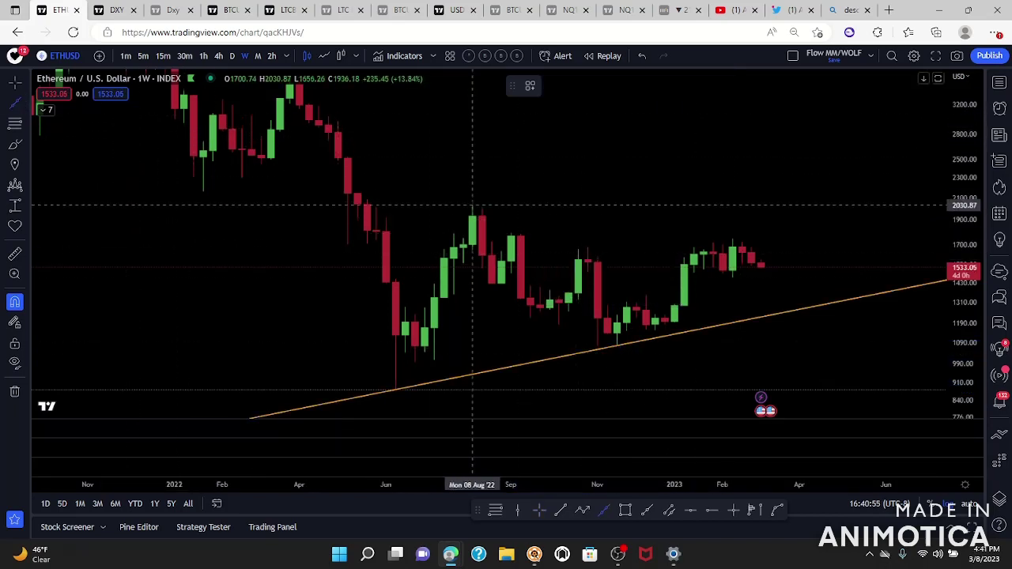
Draw a descending extended trendline from the 8 Aug 2022 high at 2030.87 through the 13 Feb 2023 high at 1743.06
{"action": "left_click", "coordinate": [472, 208]}
{"action": "left_click", "coordinate": [728, 241]}
{"action": "left_click_drag", "start_coordinate": [868, 169], "coordinate": [820, 263]}
{"action": "scroll", "coordinate": [791, 163], "scroll_direction": "down", "scroll_amount": 4}
{"action": "left_click_drag", "start_coordinate": [958, 120], "coordinate": [962, 206]}
{"action": "scroll", "coordinate": [746, 190], "scroll_direction": "up", "scroll_amount": 4}
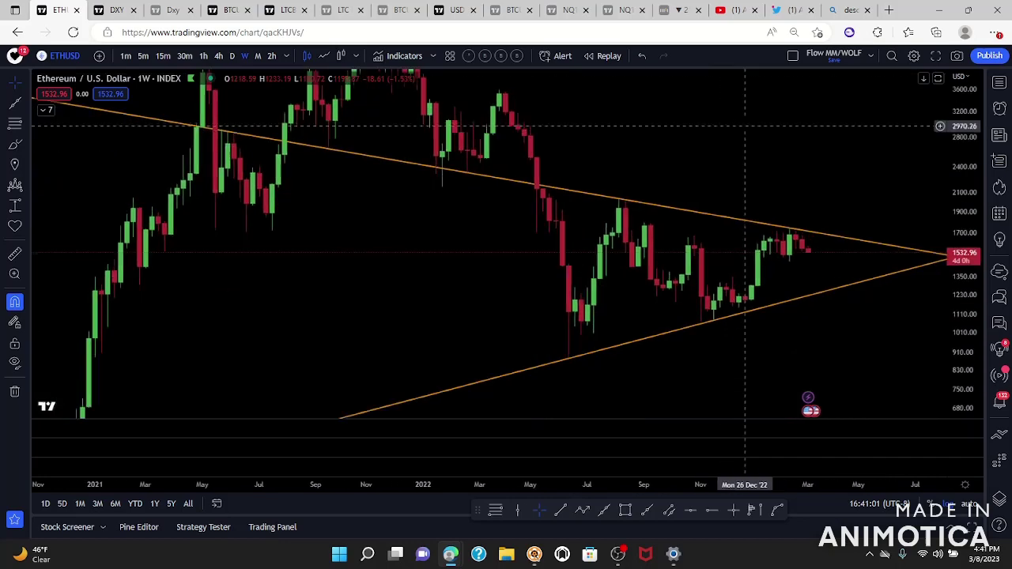
{"action": "left_click_drag", "start_coordinate": [957, 341], "coordinate": [958, 249]}
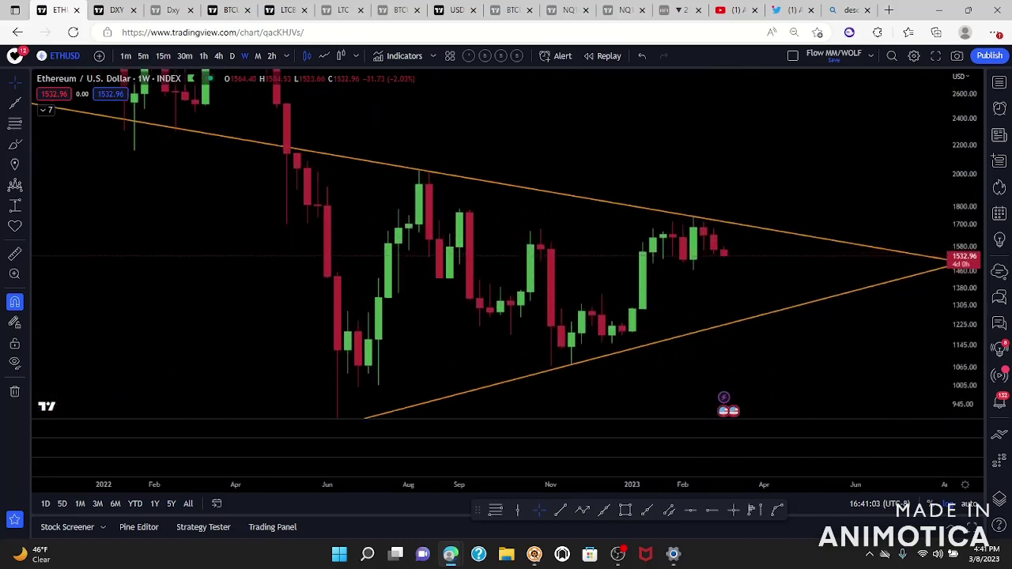
{"action": "left_click_drag", "start_coordinate": [806, 348], "coordinate": [794, 319]}
{"action": "left_click_drag", "start_coordinate": [734, 373], "coordinate": [733, 370]}
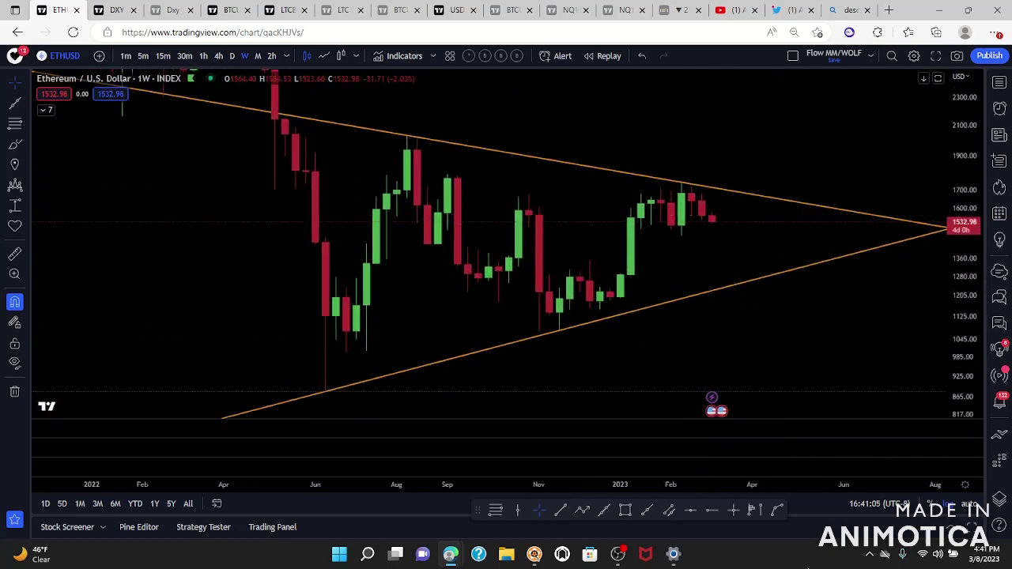
Show the Pivots HL indicator on the chart and place a vertical line on the 13 Feb 2023 candle
{"action": "left_click", "coordinate": [45, 109]}
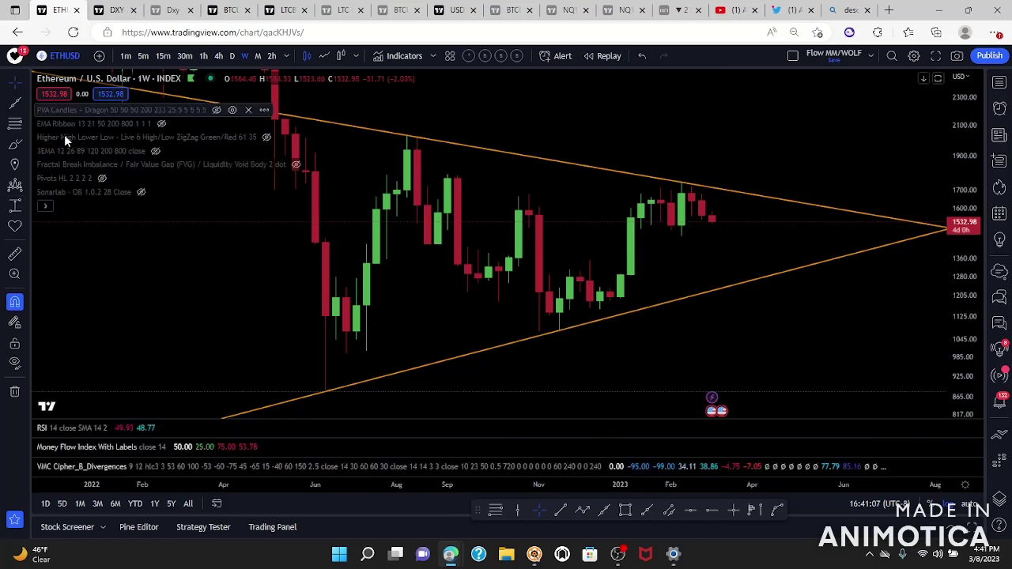
{"action": "left_click", "coordinate": [100, 177]}
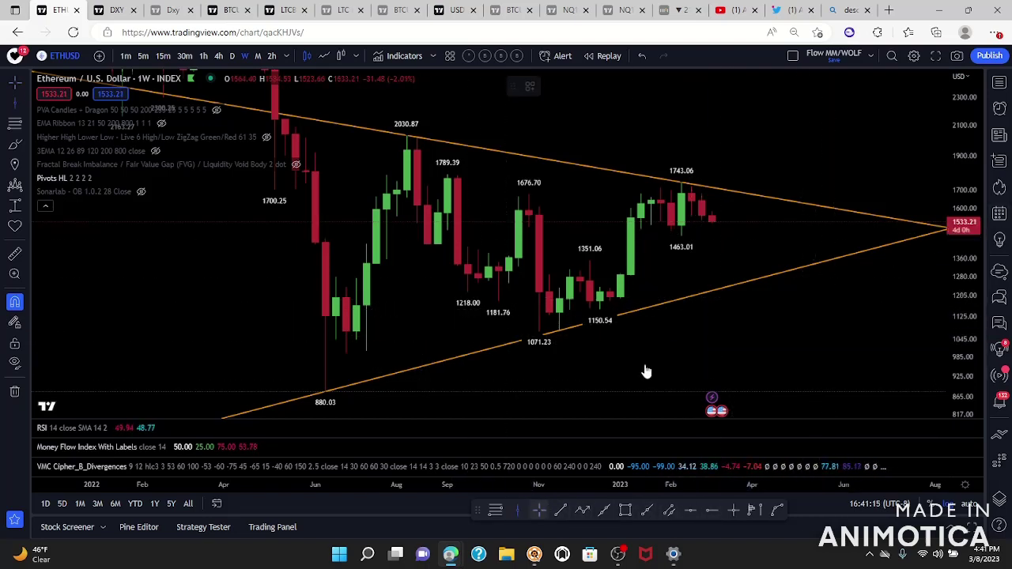
{"action": "left_click", "coordinate": [680, 245]}
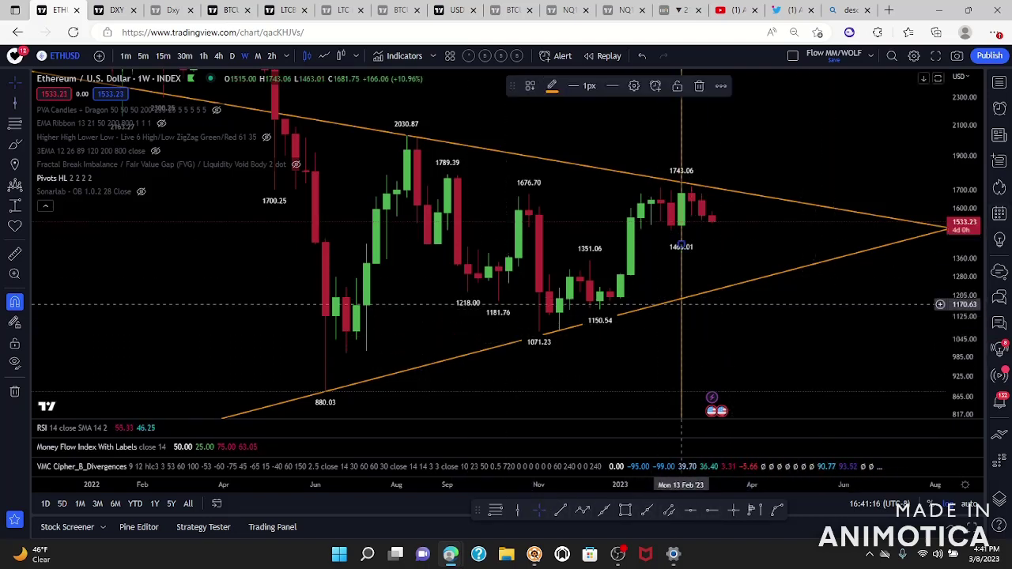
Draw a horizontal ray at 1192.60 from the lower trendline on 13 Feb 2023 and box part of it between about 1212.73 and 1170.63
{"action": "left_click", "coordinate": [712, 510]}
{"action": "left_click", "coordinate": [681, 298]}
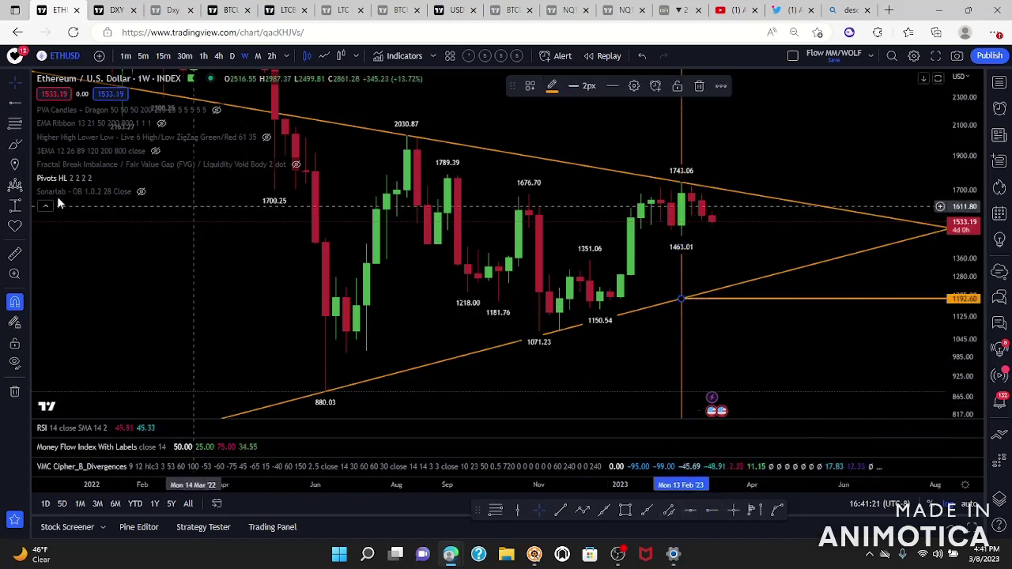
{"action": "left_click", "coordinate": [624, 510]}
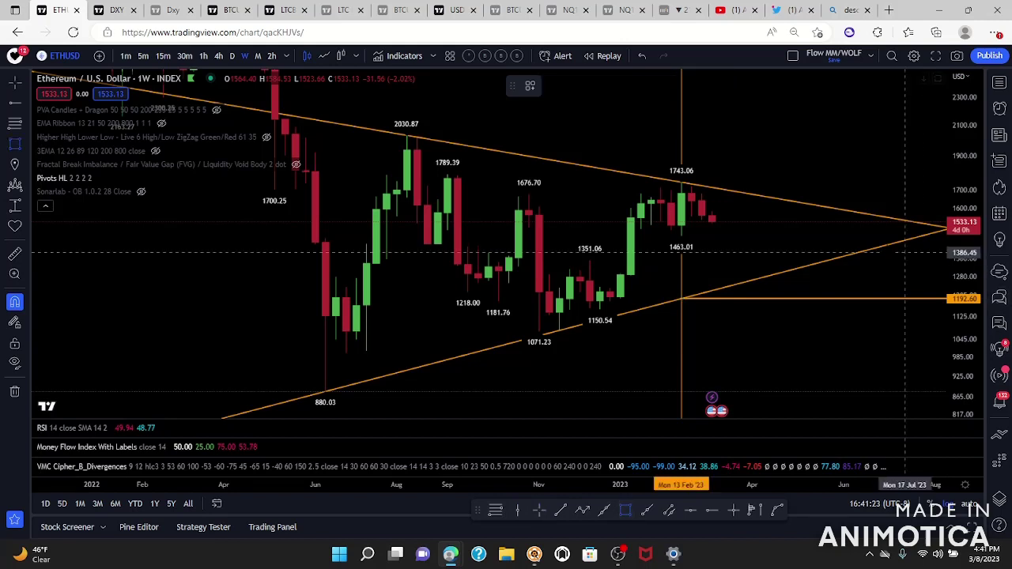
{"action": "left_click_drag", "start_coordinate": [855, 294], "coordinate": [905, 307]}
{"action": "left_click", "coordinate": [925, 304]}
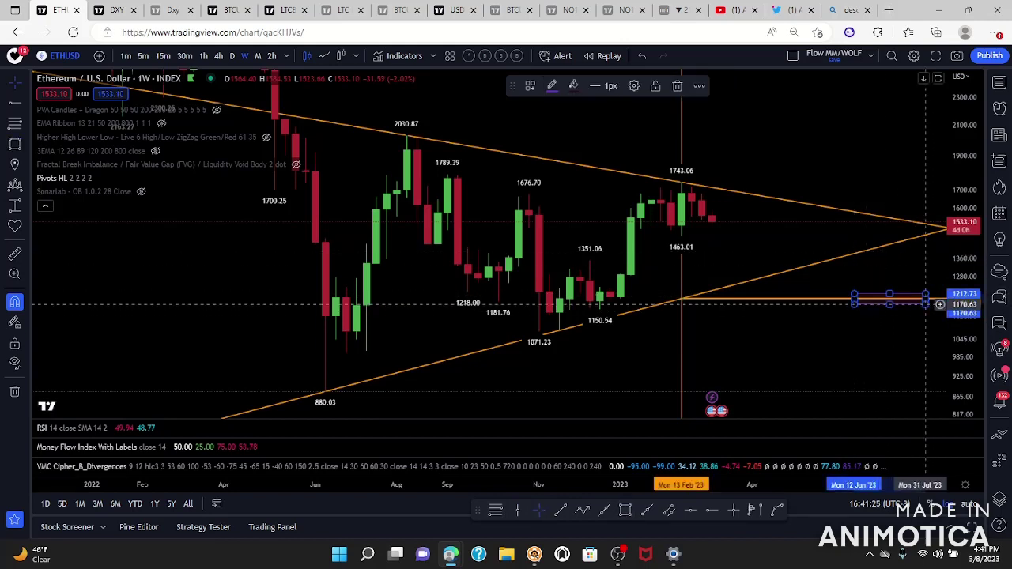
{"action": "left_click", "coordinate": [925, 270]}
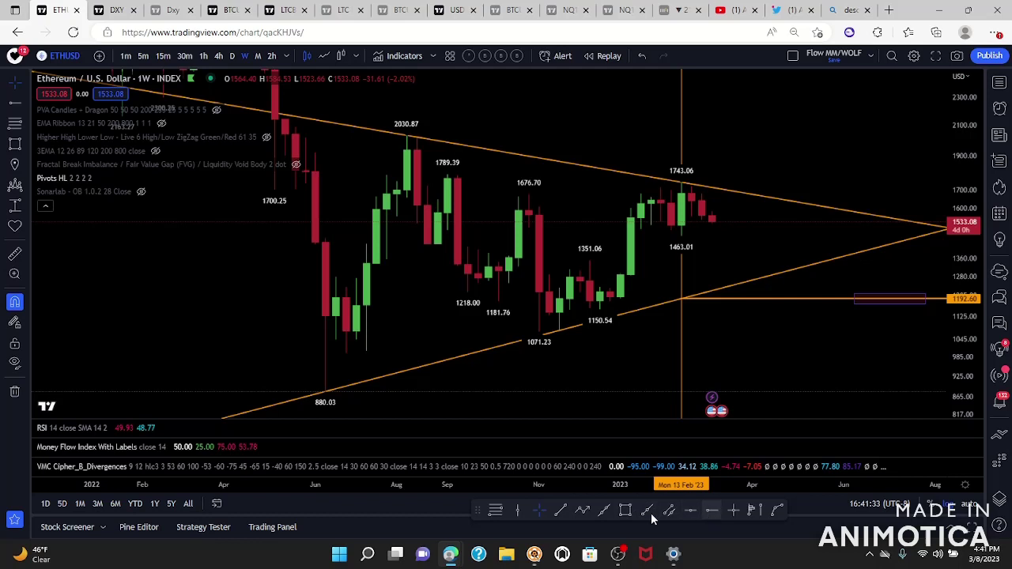
Place a vertical line on the 7 Nov 2022 candle and a horizontal ray at 1891.27 where it crosses the upper trendline
{"action": "left_click", "coordinate": [538, 245]}
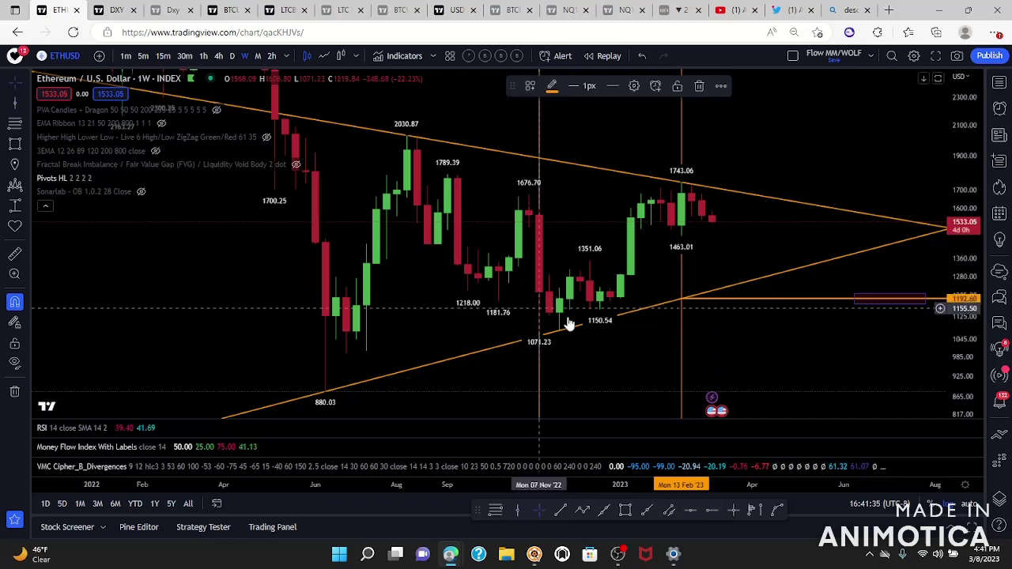
{"action": "left_click", "coordinate": [715, 510]}
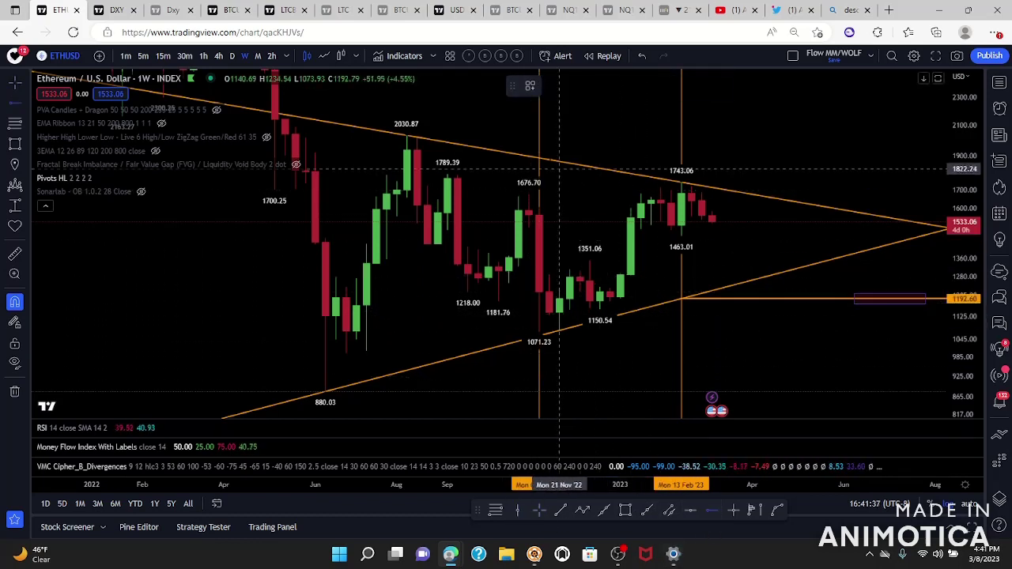
{"action": "left_click", "coordinate": [540, 158]}
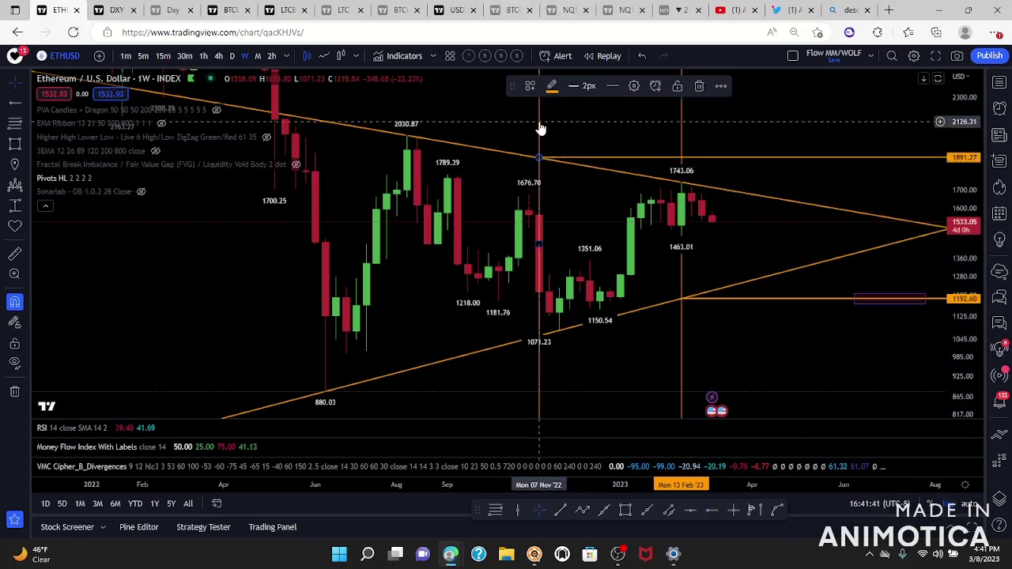
Delete the vertical lines on the 7 Nov 2022 and 13 Feb 2023 candles
{"action": "left_click", "coordinate": [696, 87]}
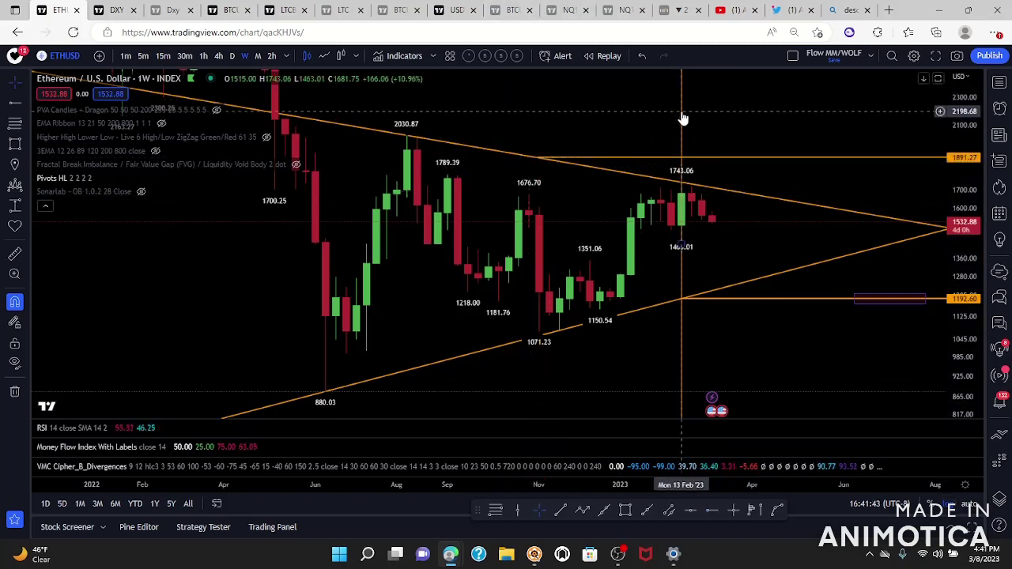
{"action": "left_click", "coordinate": [681, 113]}
{"action": "left_click", "coordinate": [697, 86]}
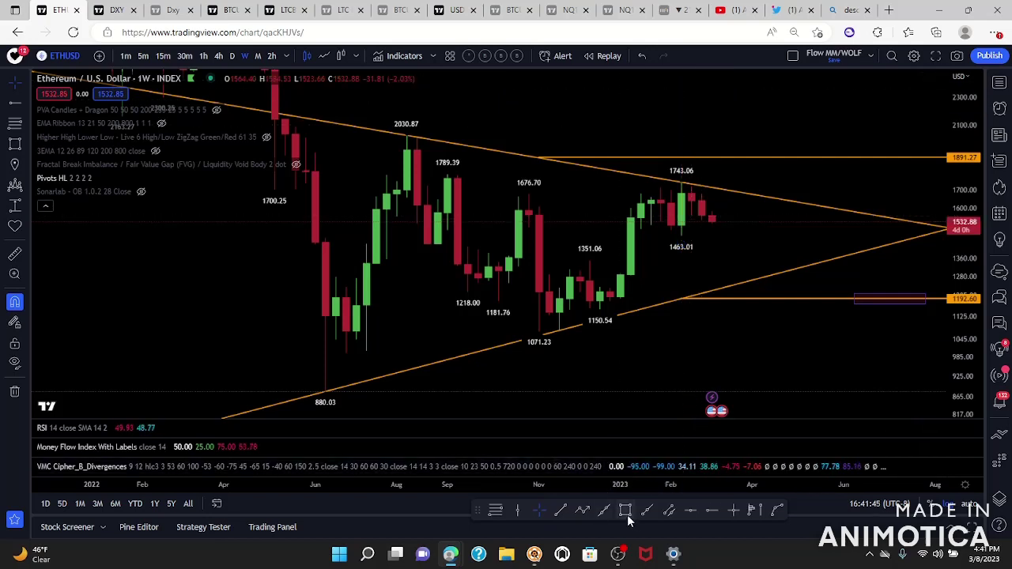
Draw a narrow rectangle around the far end of the horizontal ray at 1891.27
{"action": "left_click", "coordinate": [626, 512]}
{"action": "mouse_move", "coordinate": [823, 153]}
{"action": "left_mouse_down"}
{"action": "mouse_move", "coordinate": [890, 174]}
{"action": "mouse_move", "coordinate": [925, 160]}
{"action": "left_mouse_up"}
{"action": "left_click", "coordinate": [773, 239]}
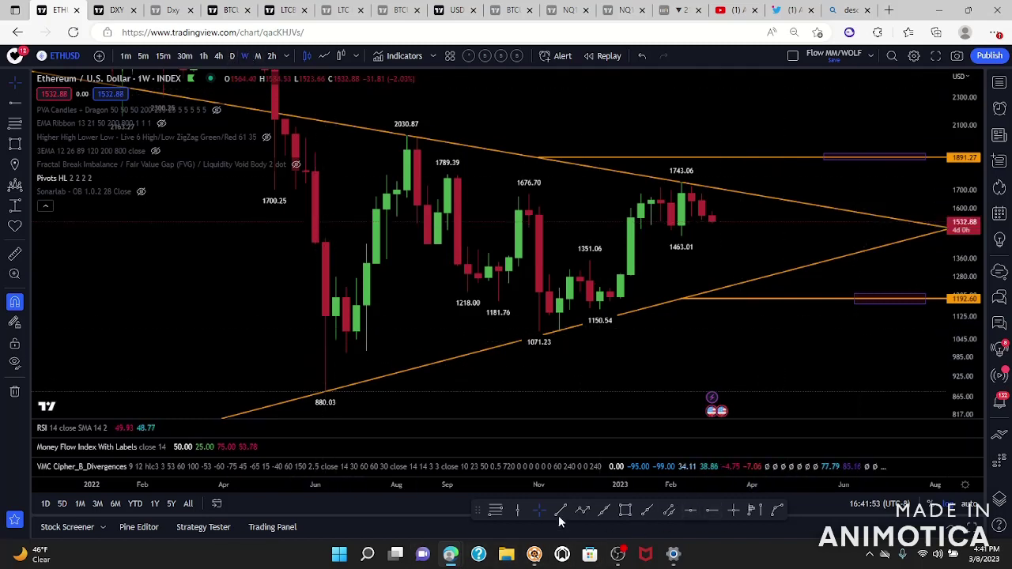
Add a 1px orange horizontal line at the 1743.06 pivot high and a second horizontal line at the 1463.01 pivot low
{"action": "left_click", "coordinate": [689, 510]}
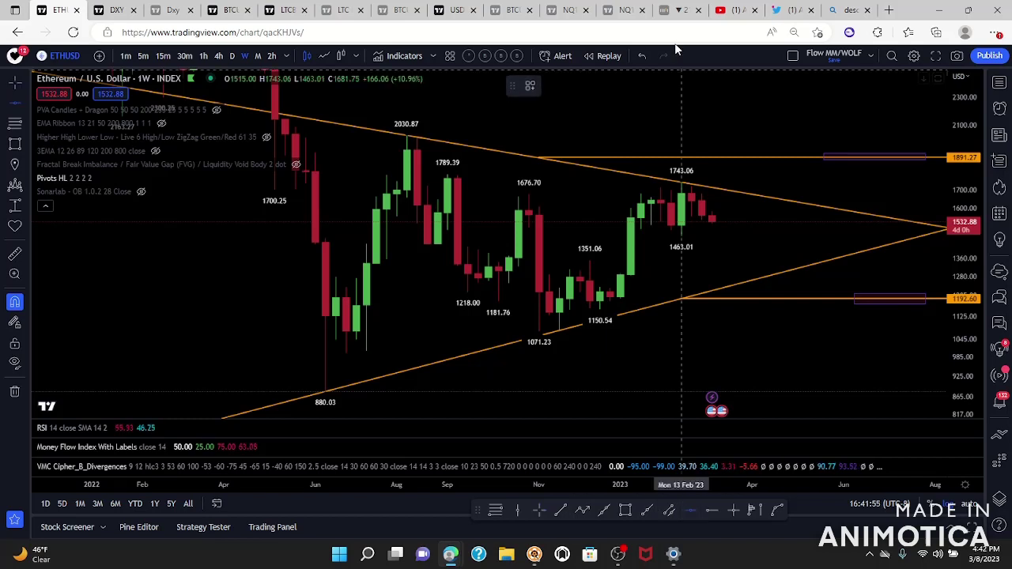
{"action": "left_click", "coordinate": [680, 182]}
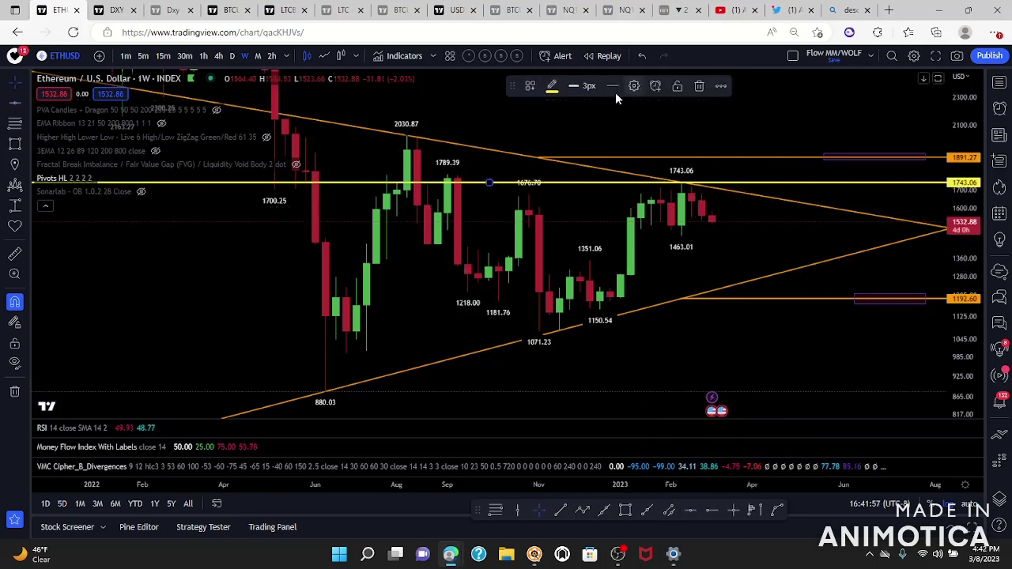
{"action": "left_click", "coordinate": [601, 113]}
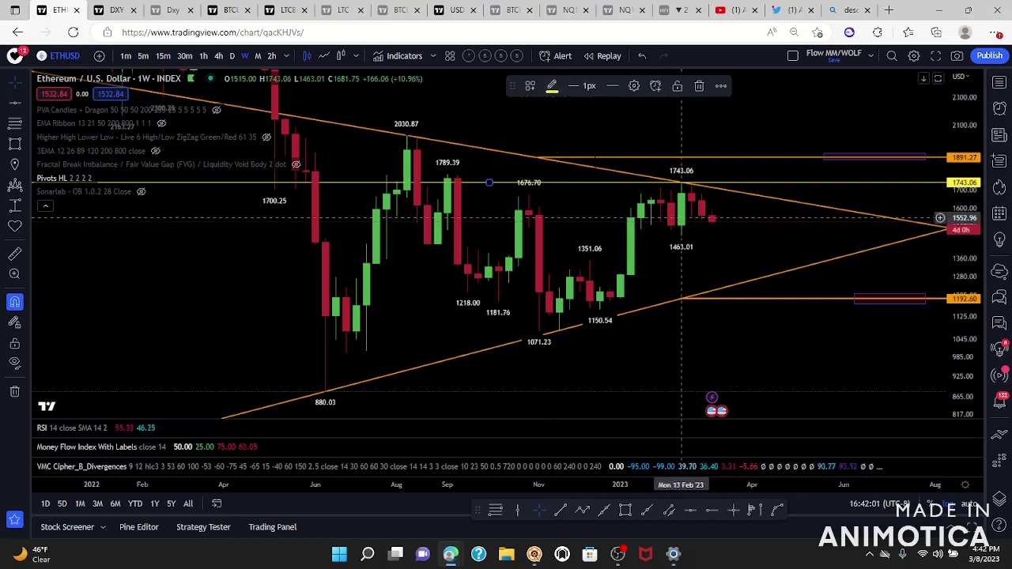
{"action": "left_click", "coordinate": [552, 86]}
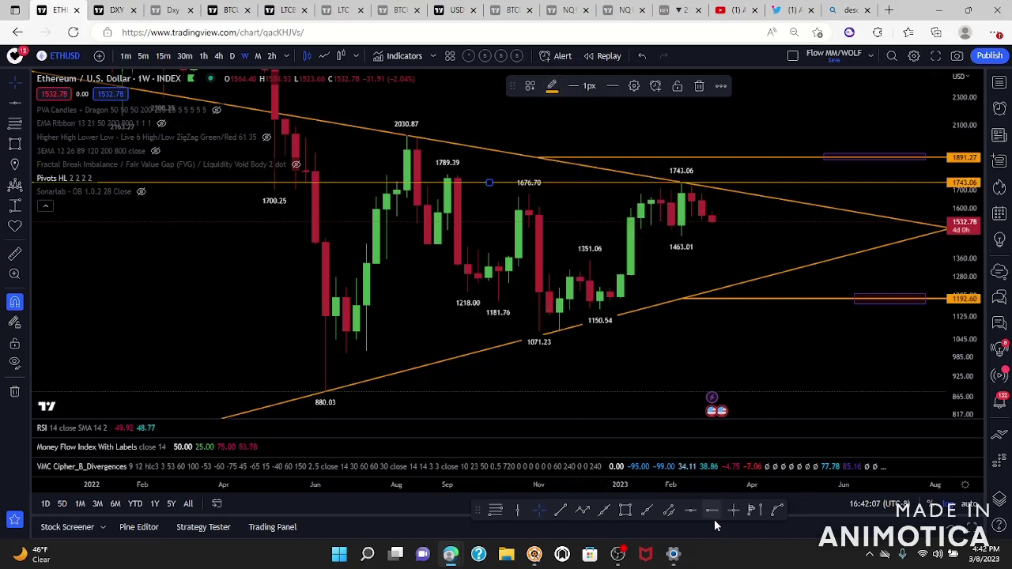
{"action": "left_click", "coordinate": [692, 513]}
{"action": "left_click", "coordinate": [683, 236]}
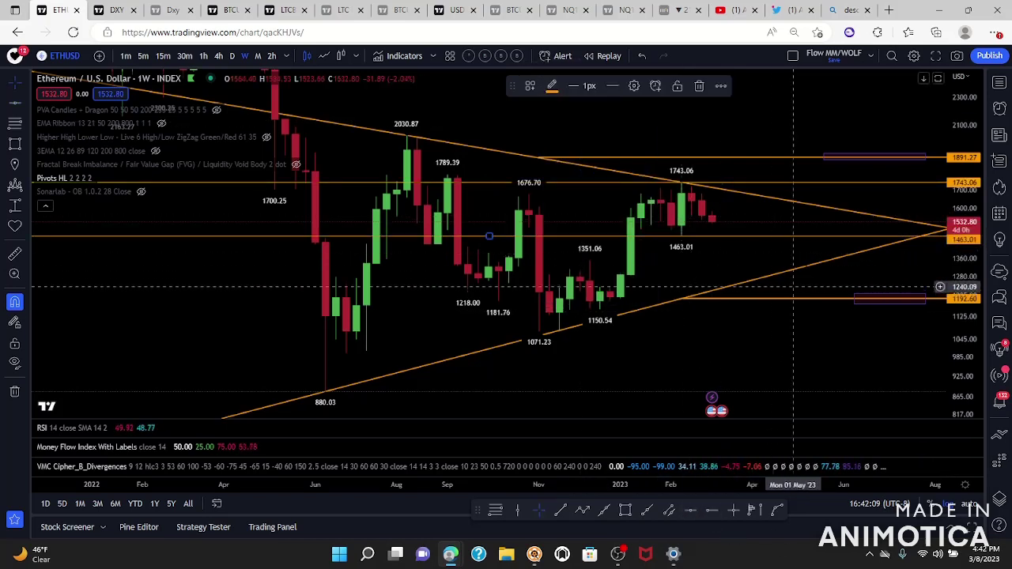
Switch the chart to the daily timeframe, then hide the Pivots HL indicator and collapse the indicator list
{"action": "left_click", "coordinate": [232, 55]}
{"action": "scroll", "coordinate": [876, 396], "scroll_direction": "down", "scroll_amount": 10}
{"action": "left_click_drag", "start_coordinate": [888, 340], "coordinate": [755, 343]}
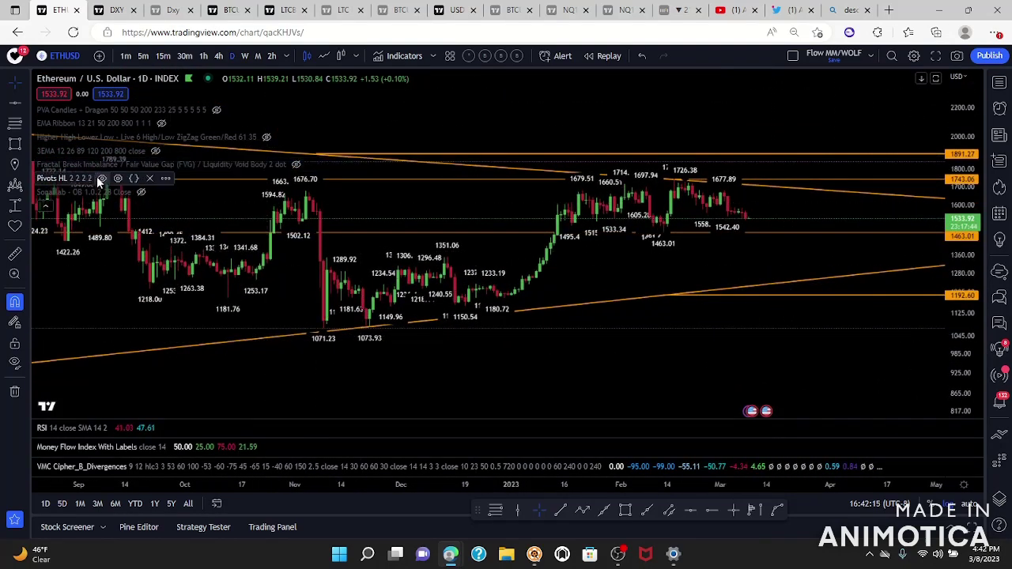
{"action": "left_click", "coordinate": [103, 178]}
{"action": "scroll", "coordinate": [137, 327], "scroll_direction": "down", "scroll_amount": 5}
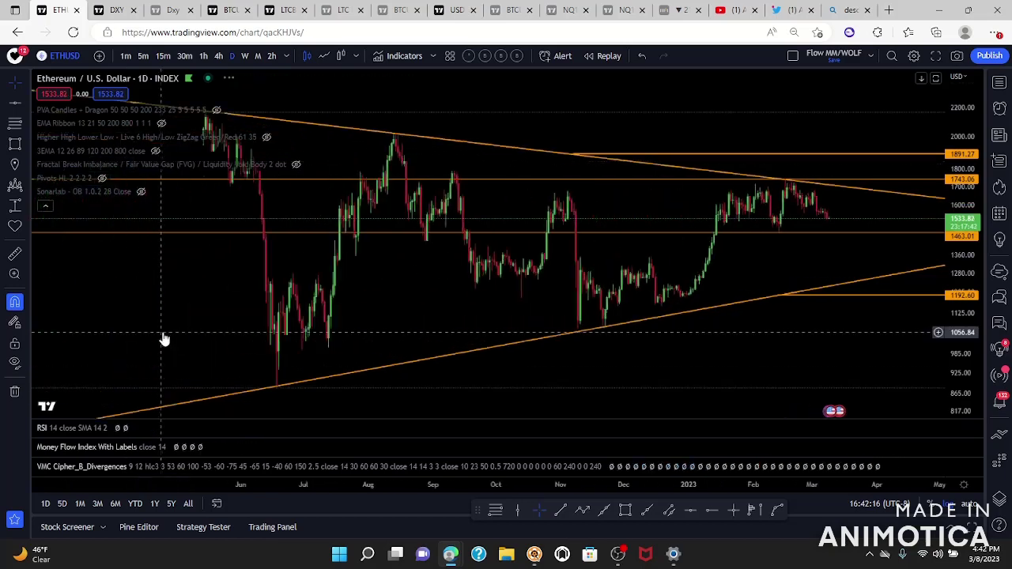
{"action": "left_click", "coordinate": [45, 205]}
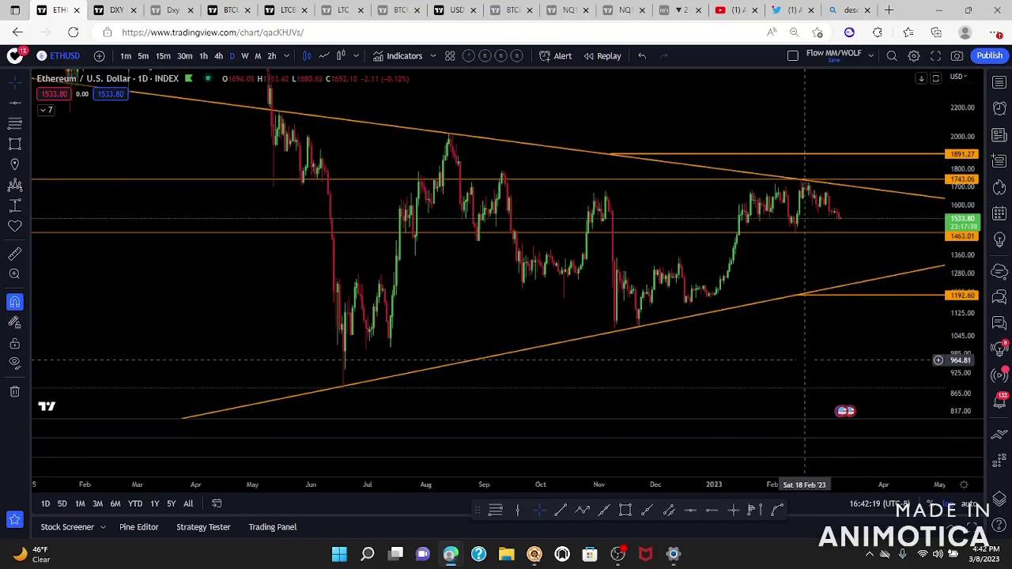
Box the May–June 2022 consolidation and the 7 Jun to 20 Jul 2022 range between about 1197.05 and 986.58 with rectangles
{"action": "scroll", "coordinate": [805, 359], "scroll_direction": "up", "scroll_amount": 3}
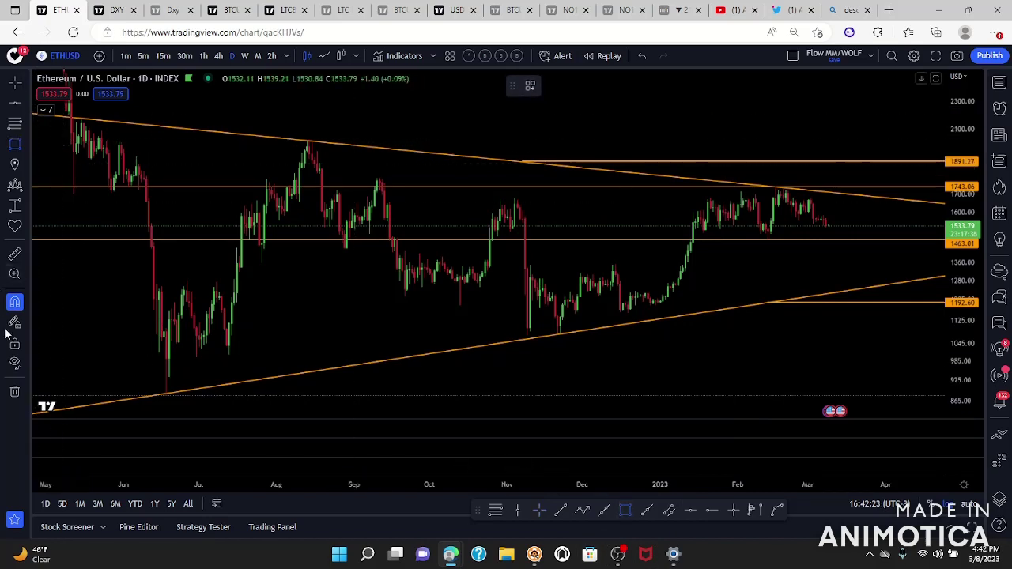
{"action": "left_click_drag", "start_coordinate": [56, 146], "coordinate": [157, 183]}
{"action": "left_click", "coordinate": [184, 358]}
{"action": "left_click_drag", "start_coordinate": [139, 302], "coordinate": [247, 361]}
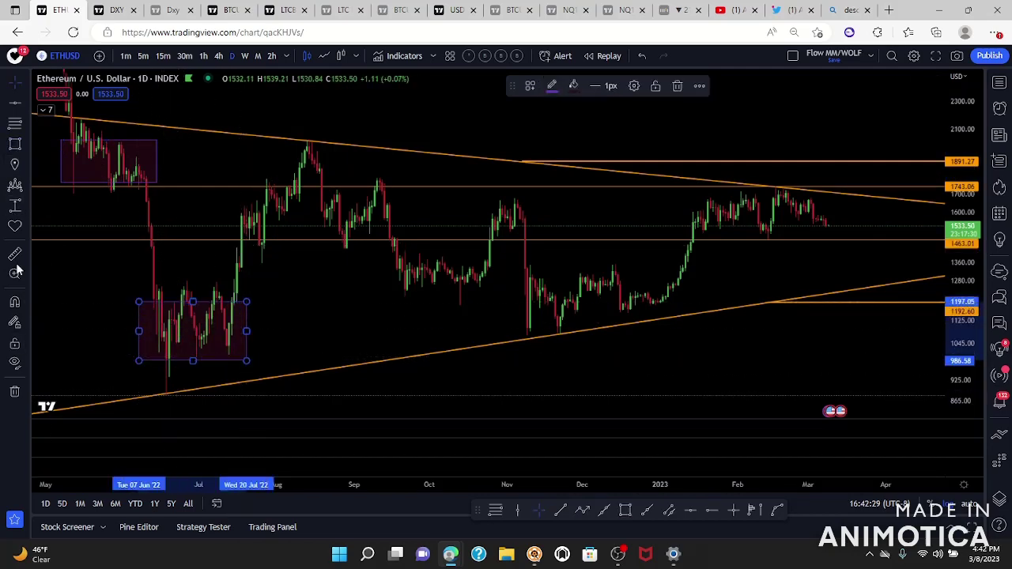
Box the July–September 2022 range, the 17 Sep–18 Oct range (1373.62–1237.79) and the range starting 19 Oct (1651.23–1535.73) with rectangles
{"action": "left_click", "coordinate": [14, 144]}
{"action": "mouse_move", "coordinate": [216, 170]}
{"action": "left_mouse_down"}
{"action": "mouse_move", "coordinate": [352, 235]}
{"action": "mouse_move", "coordinate": [401, 237]}
{"action": "mouse_move", "coordinate": [441, 289]}
{"action": "mouse_move", "coordinate": [473, 291]}
{"action": "left_mouse_up"}
{"action": "left_click", "coordinate": [462, 165]}
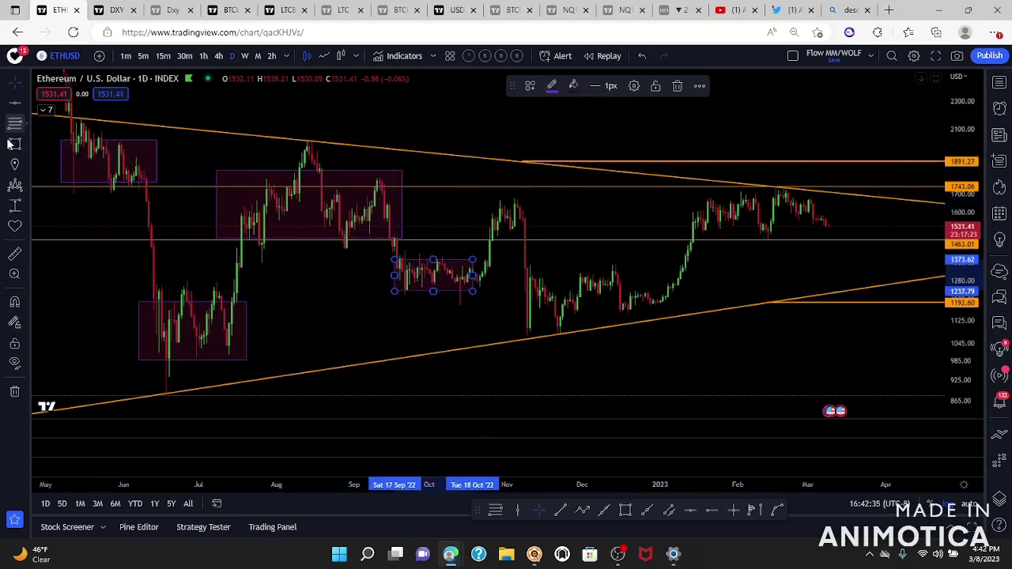
{"action": "left_click_drag", "start_coordinate": [475, 203], "coordinate": [552, 225]}
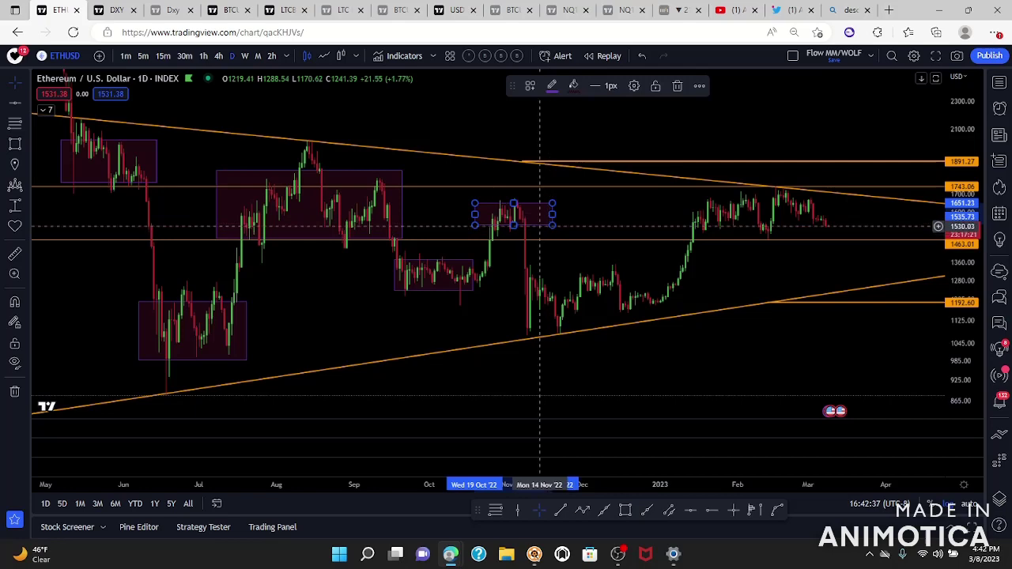
Box the 9 Nov–28 Dec 2022 range (1287.07–1035.44) and the January–March 2023 range (1720.17–1433.63), extending the latter's start back to early January
{"action": "left_click", "coordinate": [15, 144]}
{"action": "left_click_drag", "start_coordinate": [526, 280], "coordinate": [650, 345]}
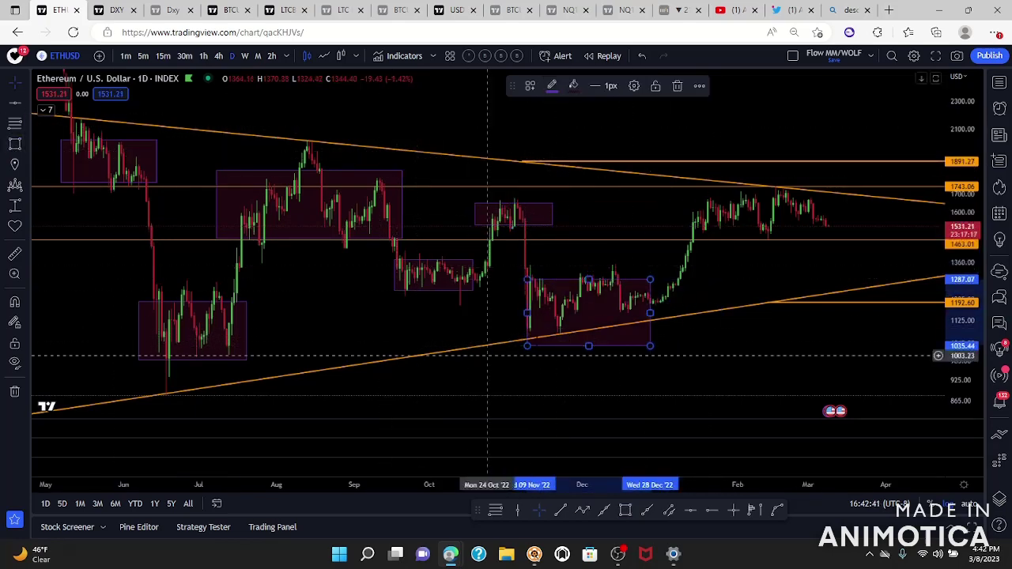
{"action": "key", "text": "alt+shift+r"}
{"action": "left_click_drag", "start_coordinate": [704, 191], "coordinate": [846, 246]}
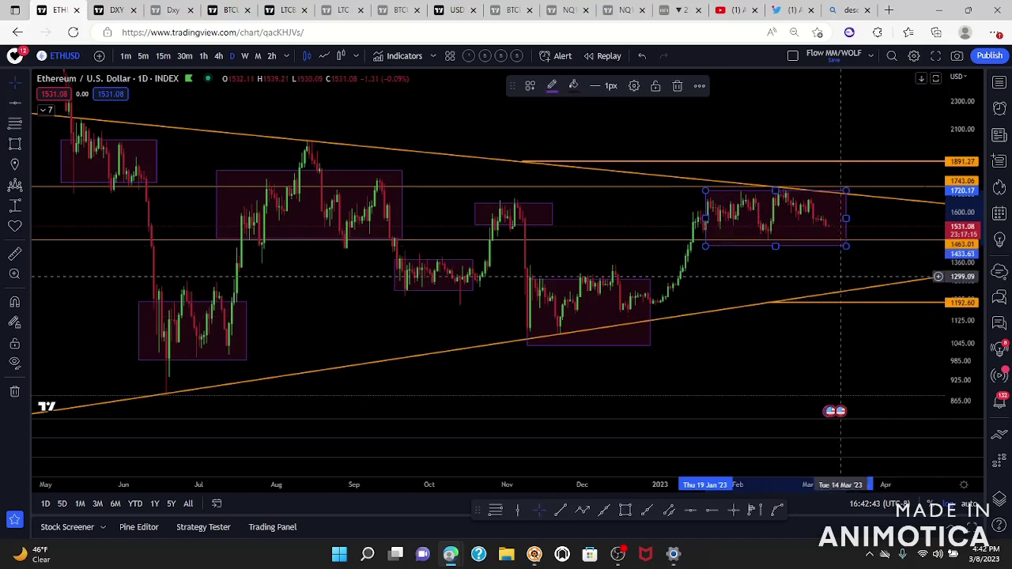
{"action": "left_click_drag", "start_coordinate": [705, 218], "coordinate": [675, 220]}
{"action": "left_click", "coordinate": [784, 393]}
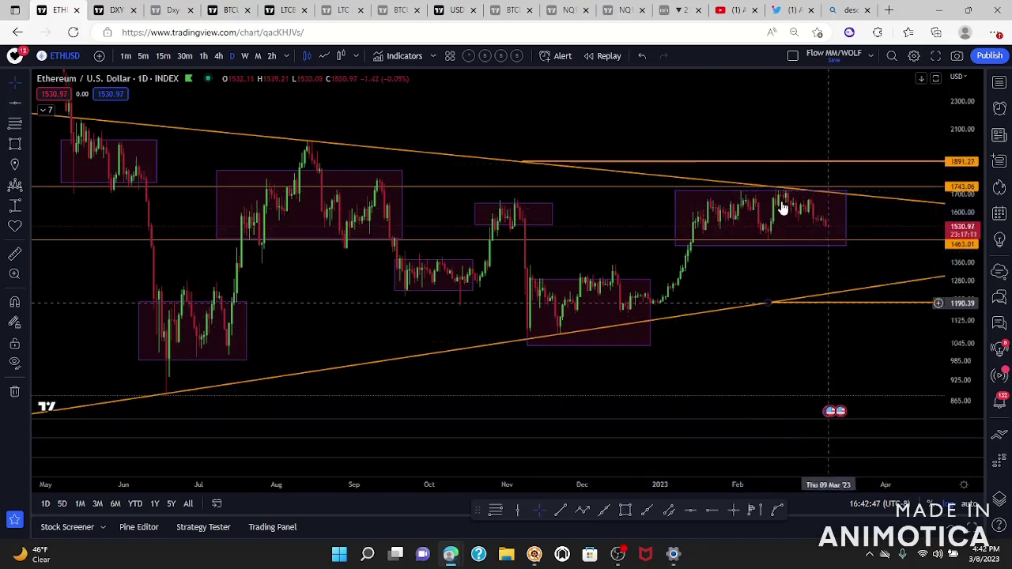
Expand the indicator list and show the Pivots HL indicator on the daily chart
{"action": "left_click_drag", "start_coordinate": [846, 365], "coordinate": [765, 363]}
{"action": "left_click_drag", "start_coordinate": [968, 365], "coordinate": [966, 310]}
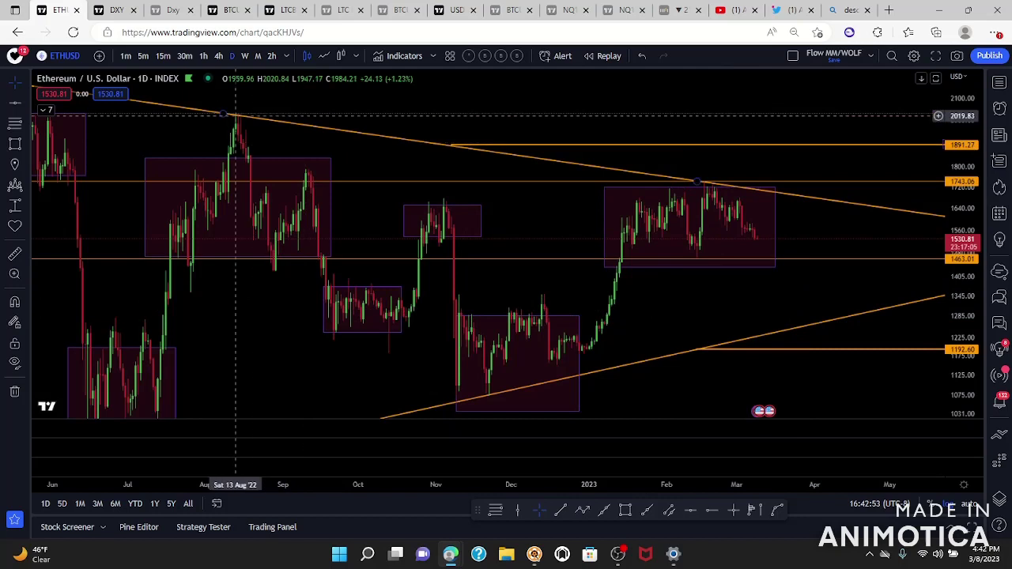
{"action": "left_click", "coordinate": [49, 108]}
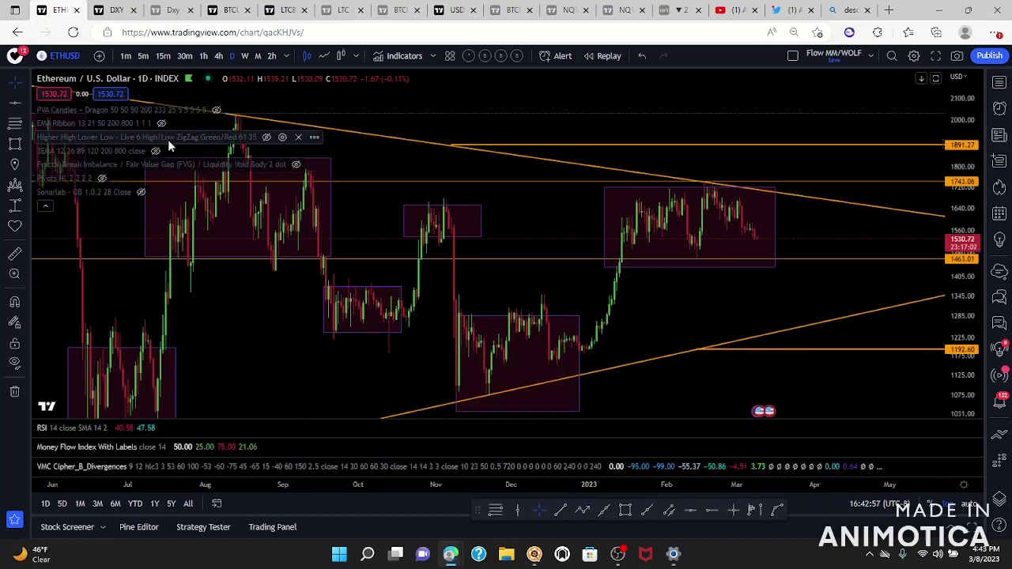
{"action": "left_click", "coordinate": [100, 178]}
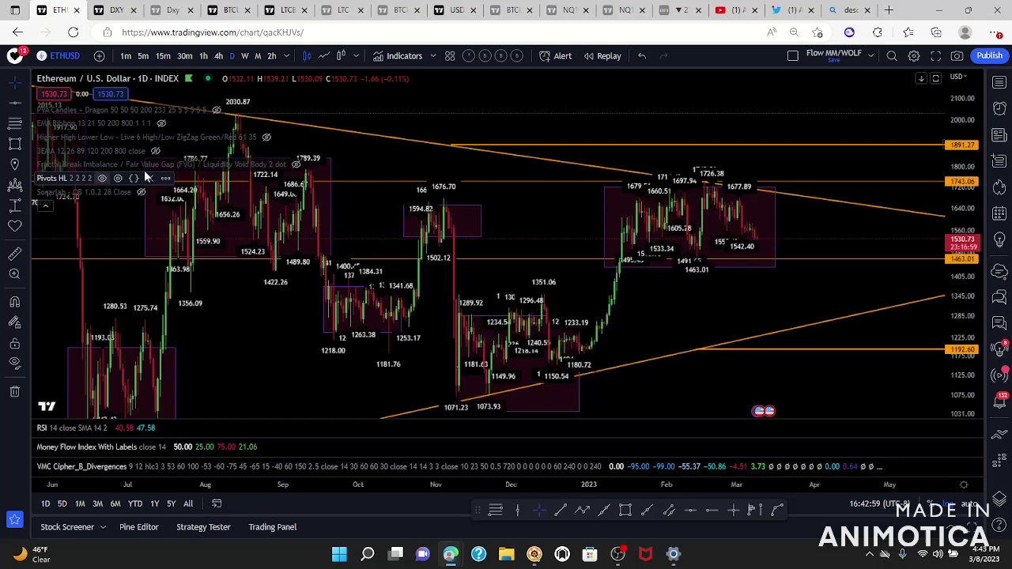
Draw yellow horizontal rays from the 13 Feb 2023 pivot low at 1465.51 and the 2 Mar 2023 pivot high at 1683.11
{"action": "scroll", "coordinate": [661, 312], "scroll_direction": "up", "scroll_amount": 6}
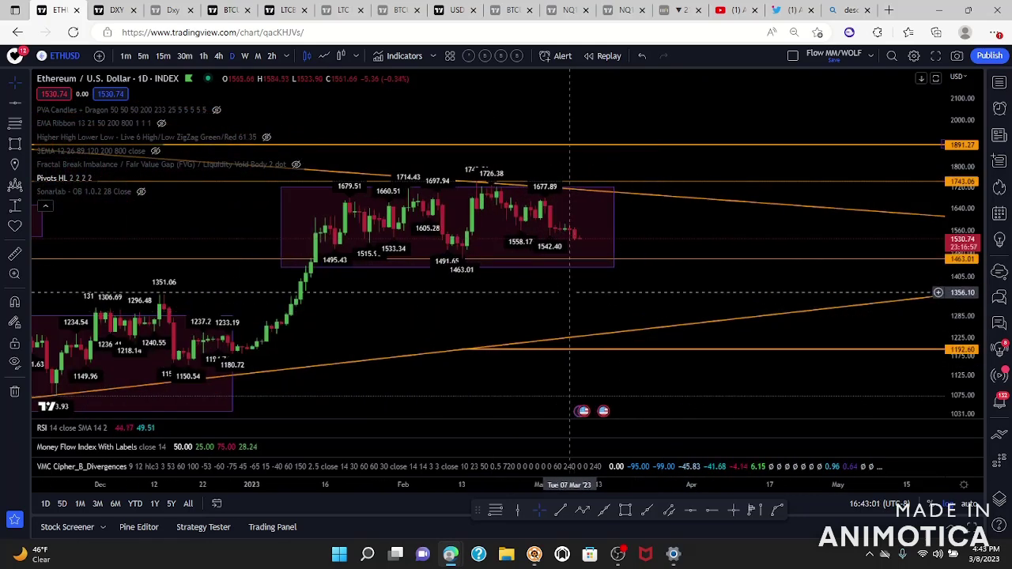
{"action": "left_click_drag", "start_coordinate": [522, 302], "coordinate": [765, 303]}
{"action": "left_click_drag", "start_coordinate": [955, 316], "coordinate": [968, 161]}
{"action": "scroll", "coordinate": [812, 329], "scroll_direction": "up", "scroll_amount": 5}
{"action": "scroll", "coordinate": [812, 329], "scroll_direction": "up", "scroll_amount": 1}
{"action": "left_click_drag", "start_coordinate": [803, 335], "coordinate": [755, 361]}
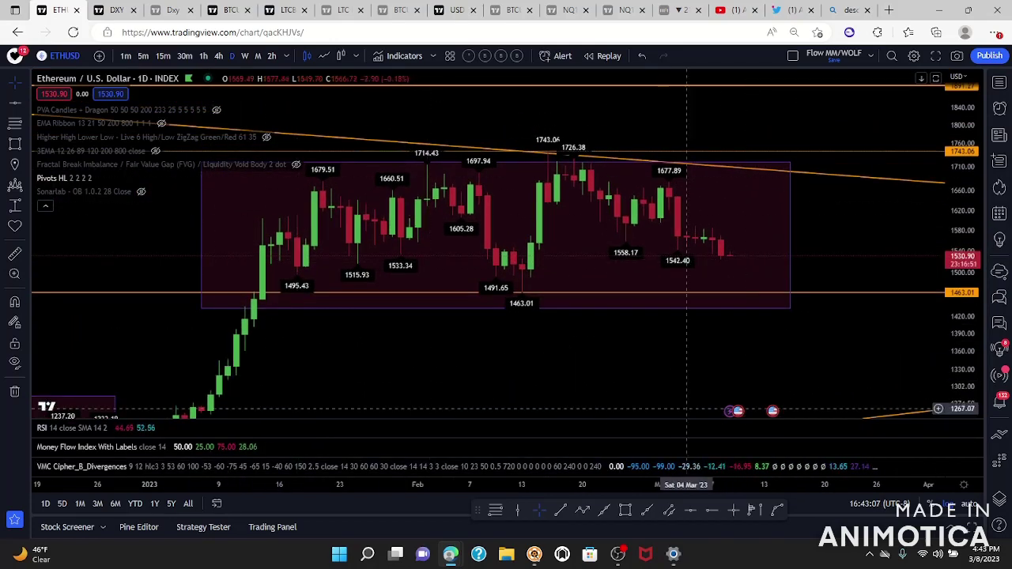
{"action": "left_click", "coordinate": [713, 512]}
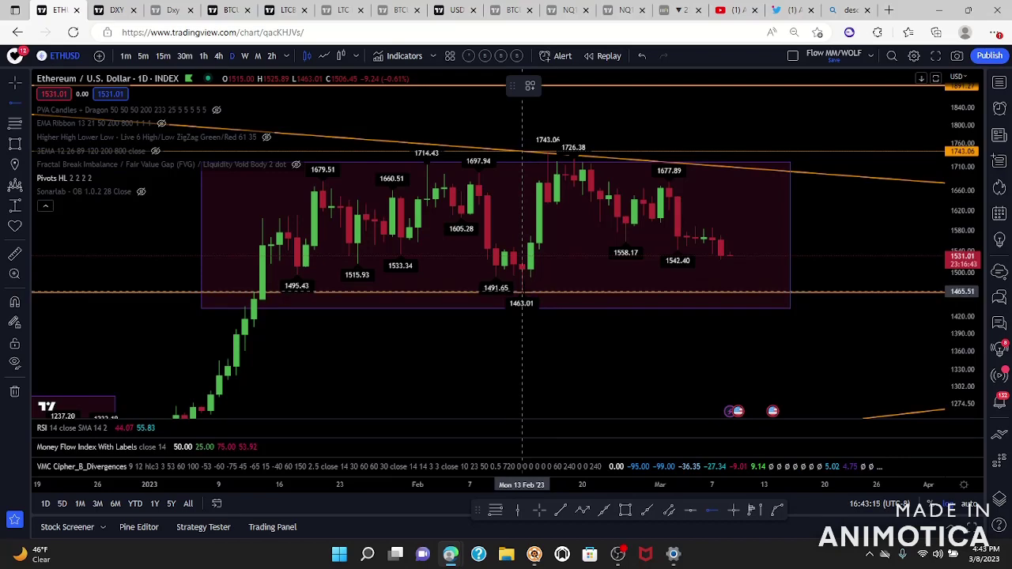
{"action": "left_click", "coordinate": [522, 291]}
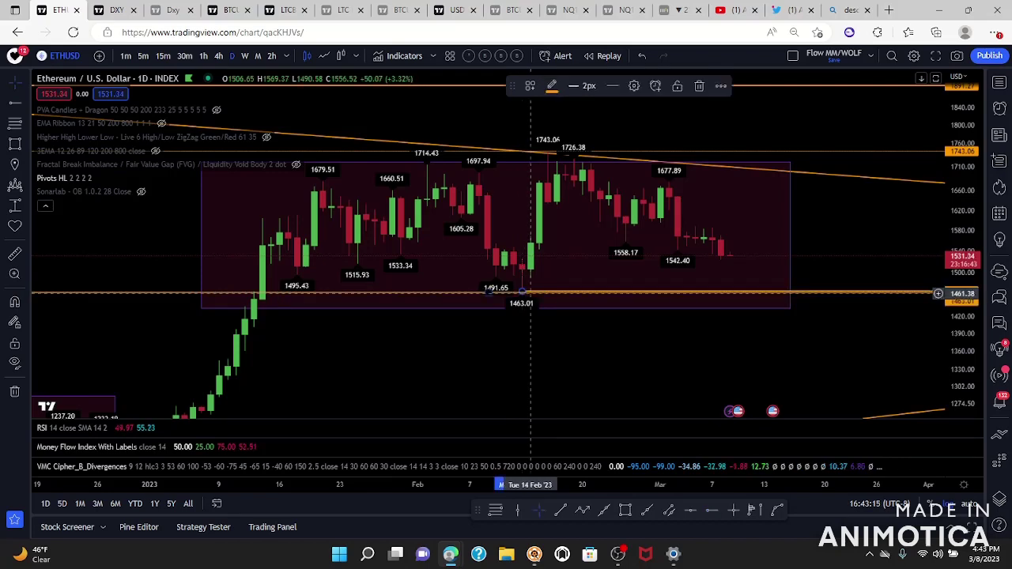
{"action": "left_click", "coordinate": [552, 87]}
{"action": "left_click", "coordinate": [589, 127]}
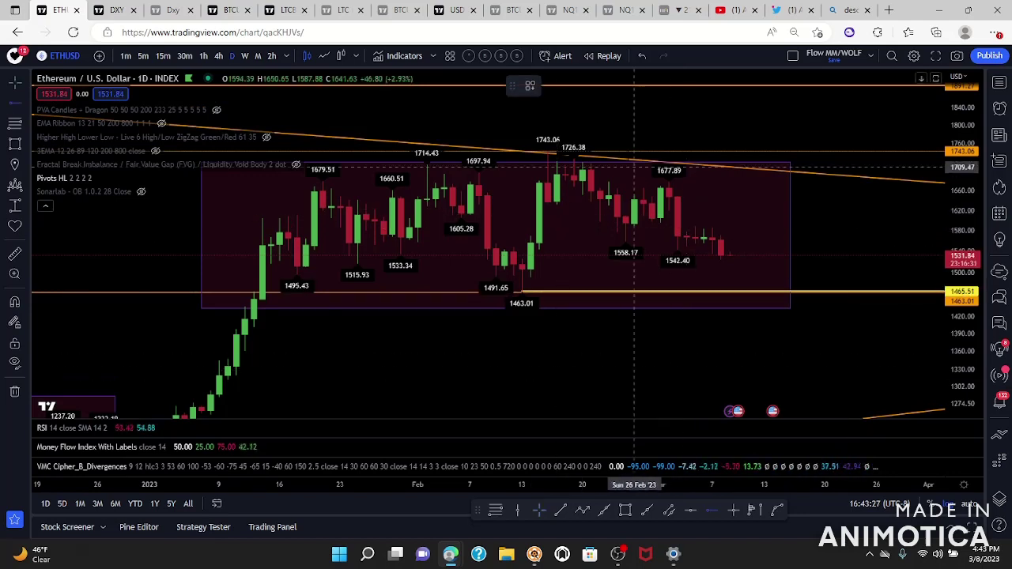
{"action": "left_click", "coordinate": [669, 181]}
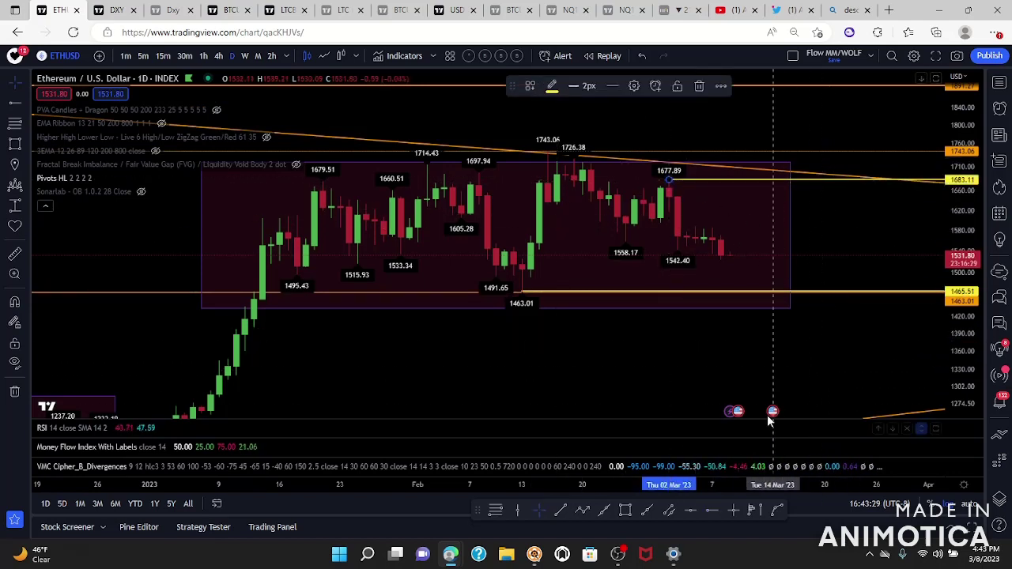
Hide the Pivots HL indicator again to clear its price labels from the chart
{"action": "scroll", "coordinate": [782, 371], "scroll_direction": "down", "scroll_amount": 7}
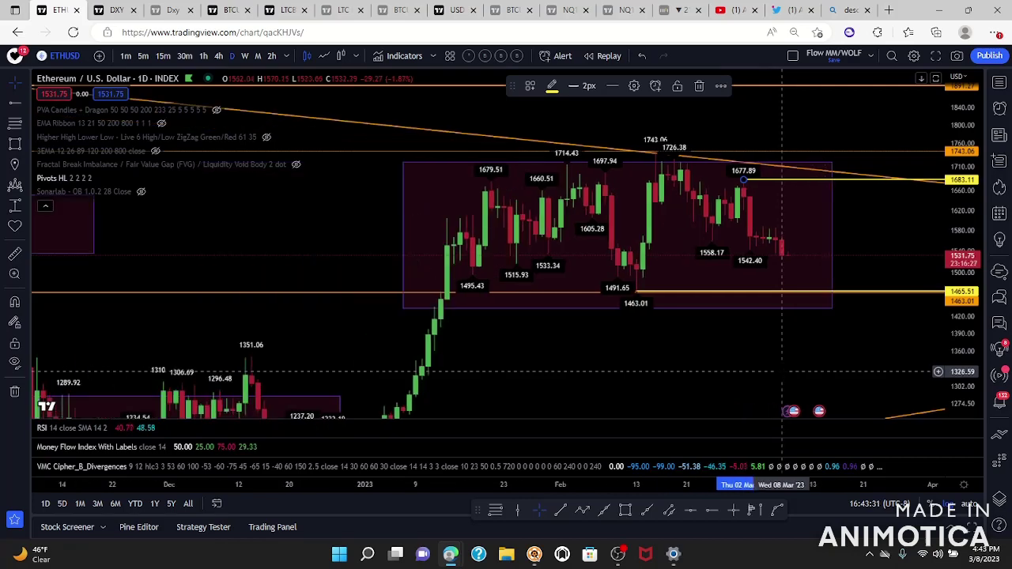
{"action": "scroll", "coordinate": [782, 371], "scroll_direction": "up", "scroll_amount": 6}
{"action": "left_click", "coordinate": [866, 332]}
{"action": "left_click_drag", "start_coordinate": [868, 332], "coordinate": [849, 324]}
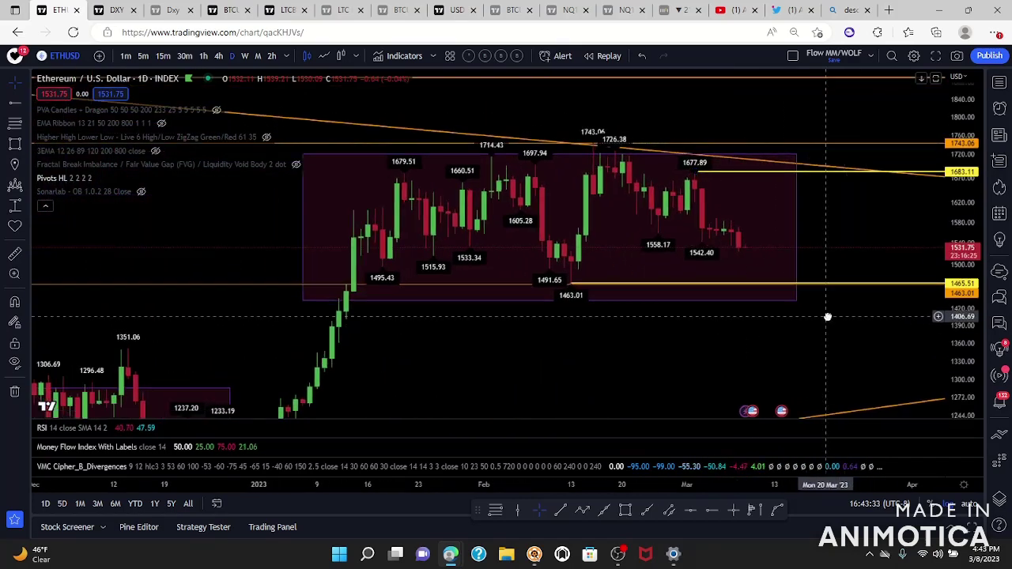
{"action": "left_click", "coordinate": [102, 180]}
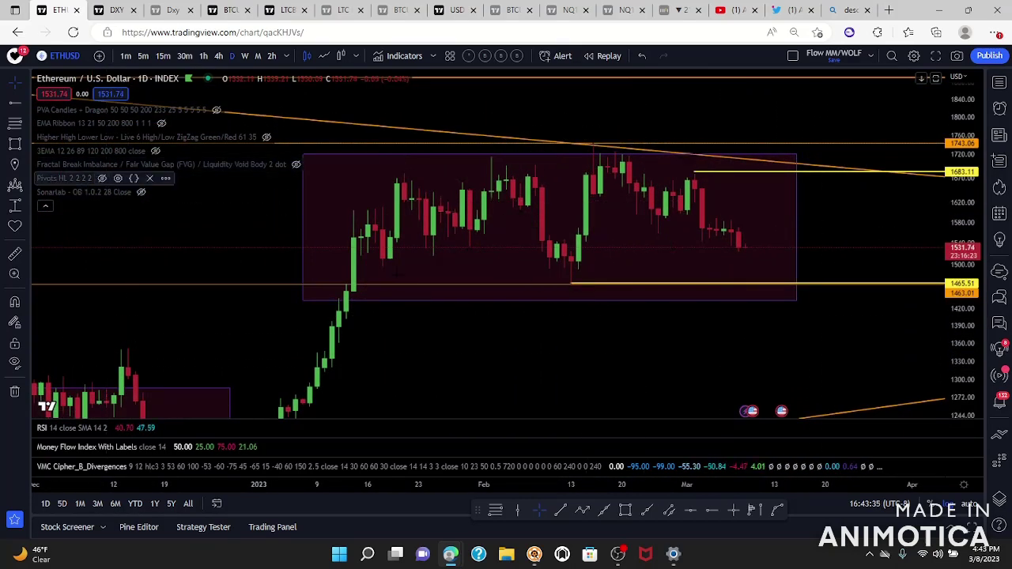
Draw a rising extended line from the 22 Nov 2022 low at 1076.97 through 1257.13 on 25 Jan 2023 and colour it yellow
{"action": "left_click_drag", "start_coordinate": [831, 322], "coordinate": [836, 242]}
{"action": "scroll", "coordinate": [838, 242], "scroll_direction": "down", "scroll_amount": 5}
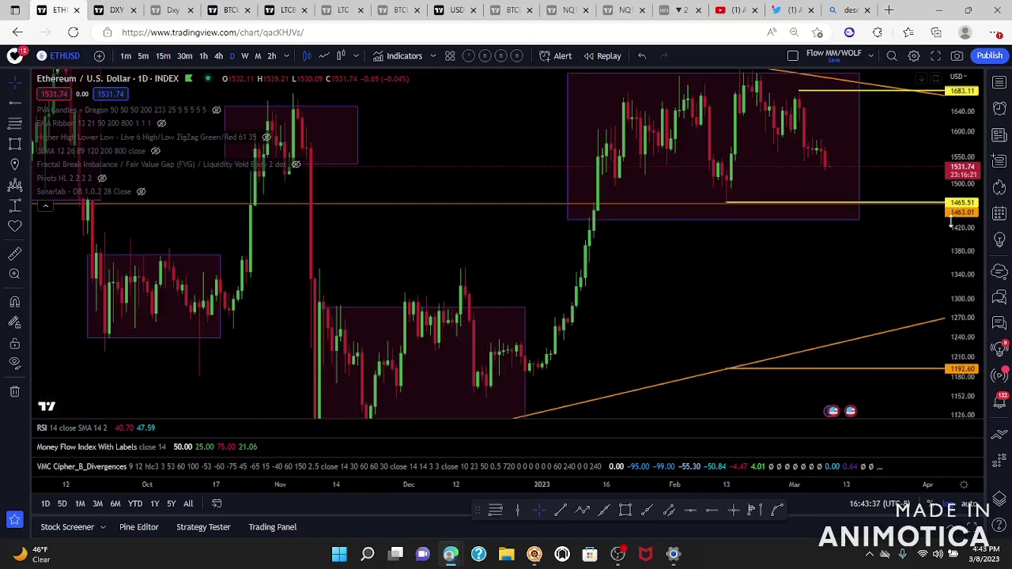
{"action": "left_click_drag", "start_coordinate": [951, 222], "coordinate": [950, 287]}
{"action": "left_click_drag", "start_coordinate": [804, 290], "coordinate": [682, 302]}
{"action": "scroll", "coordinate": [660, 293], "scroll_direction": "down", "scroll_amount": 3}
{"action": "scroll", "coordinate": [660, 293], "scroll_direction": "up", "scroll_amount": 2}
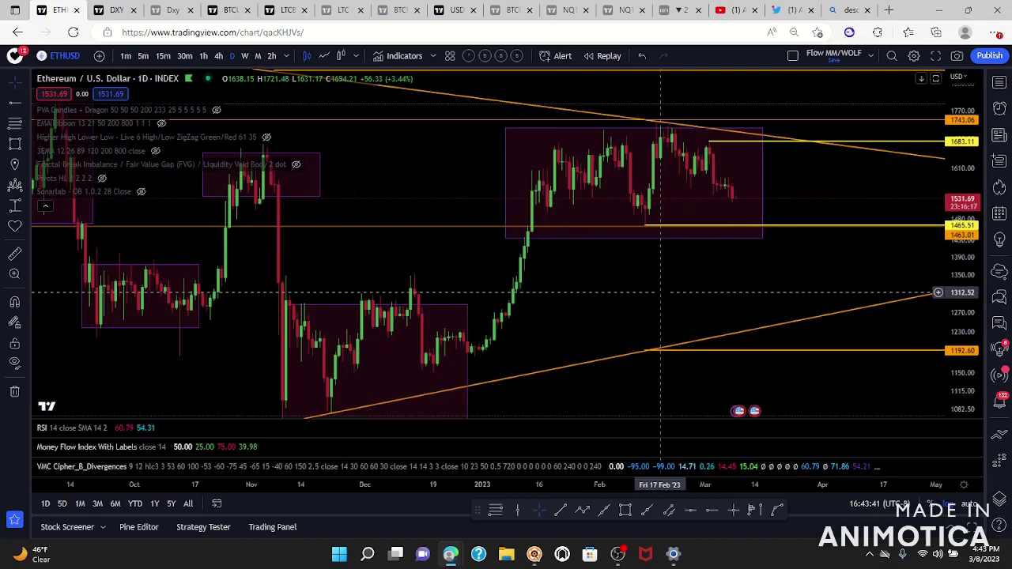
{"action": "left_click", "coordinate": [603, 510]}
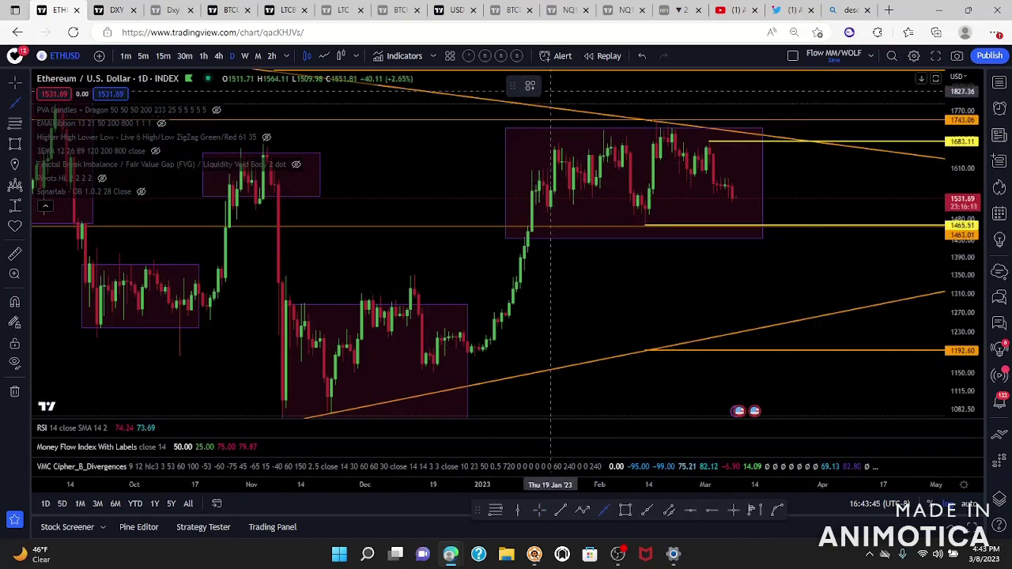
{"action": "left_click", "coordinate": [331, 412]}
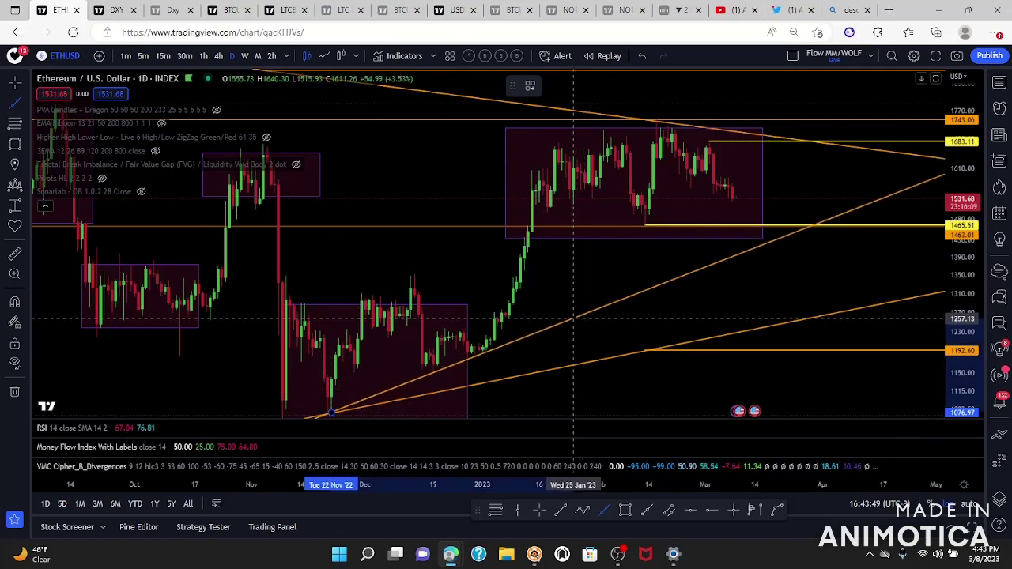
{"action": "left_click", "coordinate": [575, 319]}
{"action": "left_click", "coordinate": [554, 87]}
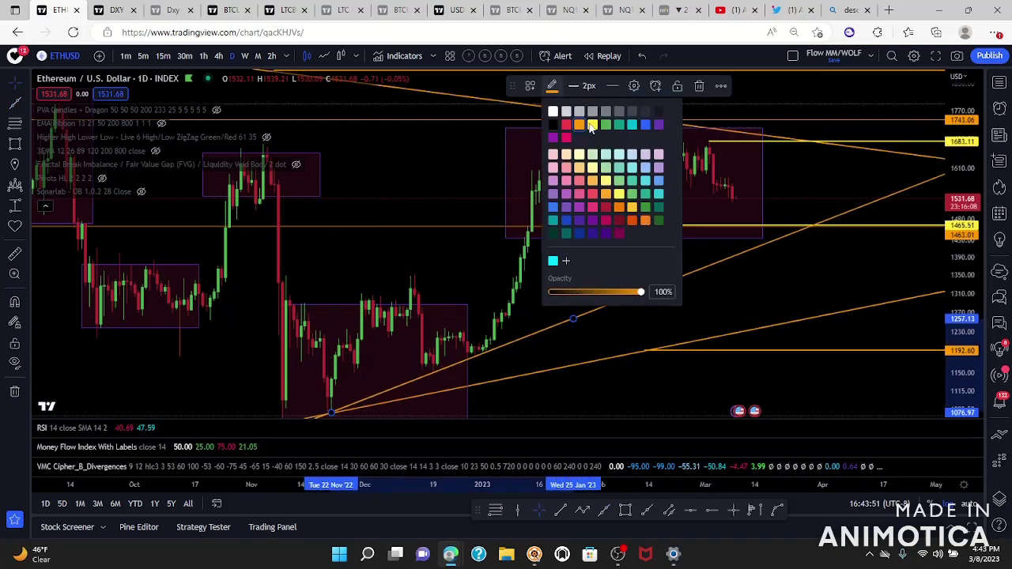
{"action": "left_click", "coordinate": [593, 125]}
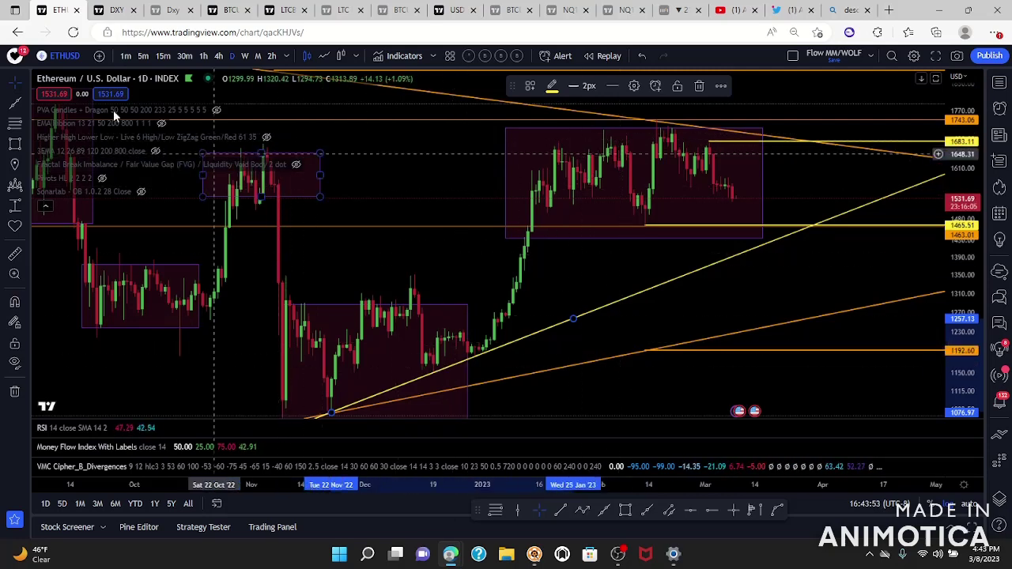
Draw a steeper yellow extended line from 1183.92 on 1 Jan 2023 to the 13 Feb 2023 low, aligning its end with that low
{"action": "left_click", "coordinate": [16, 103]}
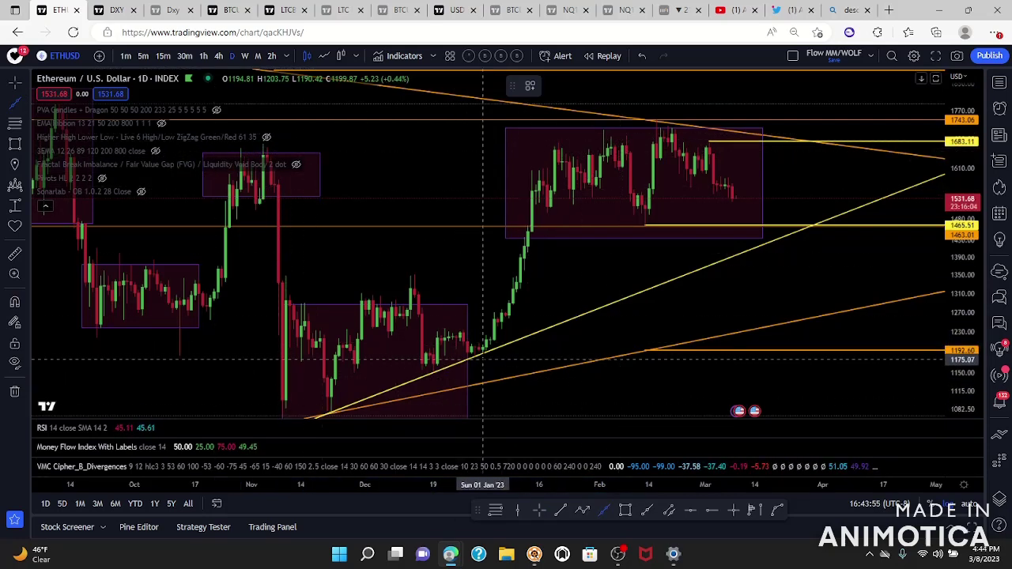
{"action": "left_click", "coordinate": [482, 354]}
{"action": "left_click", "coordinate": [645, 231]}
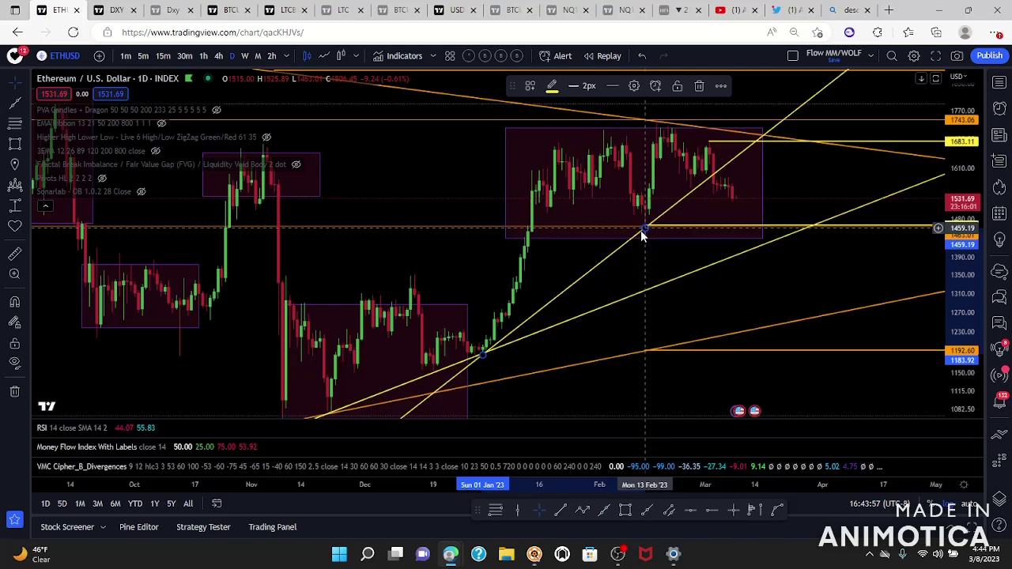
{"action": "left_click_drag", "start_coordinate": [644, 229], "coordinate": [645, 226]}
Show the Pivots HL labels again for the January–March 2023 range
{"action": "left_click_drag", "start_coordinate": [652, 270], "coordinate": [640, 311]}
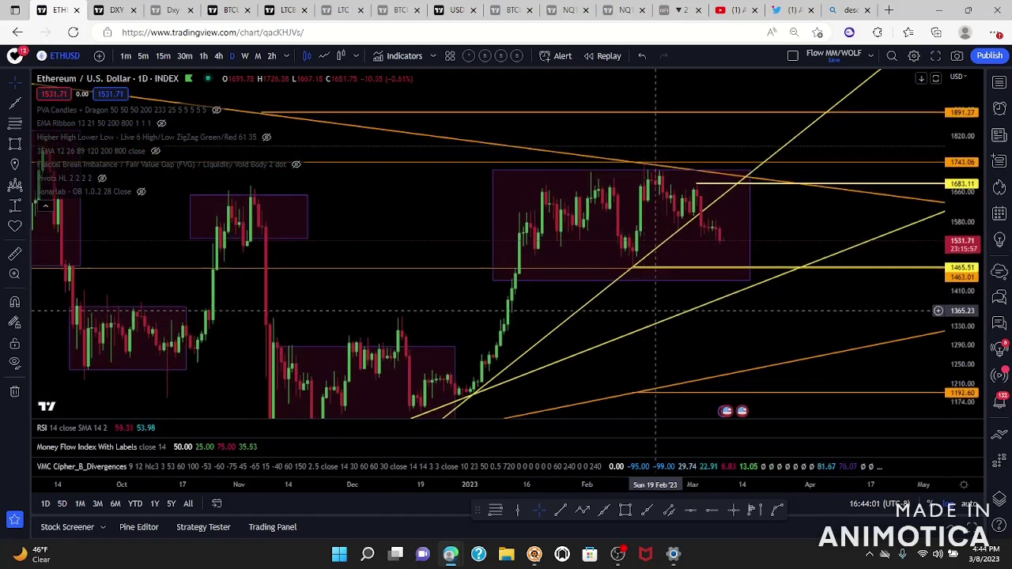
{"action": "mouse_move", "coordinate": [967, 348]}
{"action": "left_mouse_down"}
{"action": "mouse_move", "coordinate": [960, 309]}
{"action": "mouse_move", "coordinate": [959, 344]}
{"action": "left_mouse_up"}
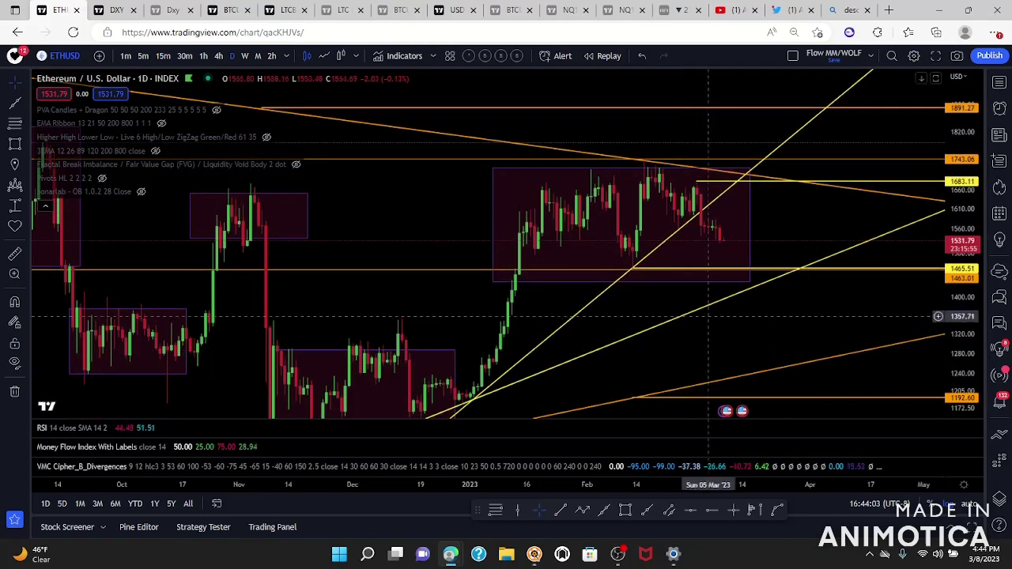
{"action": "left_click_drag", "start_coordinate": [687, 313], "coordinate": [752, 301]}
{"action": "scroll", "coordinate": [763, 304], "scroll_direction": "up", "scroll_amount": 4}
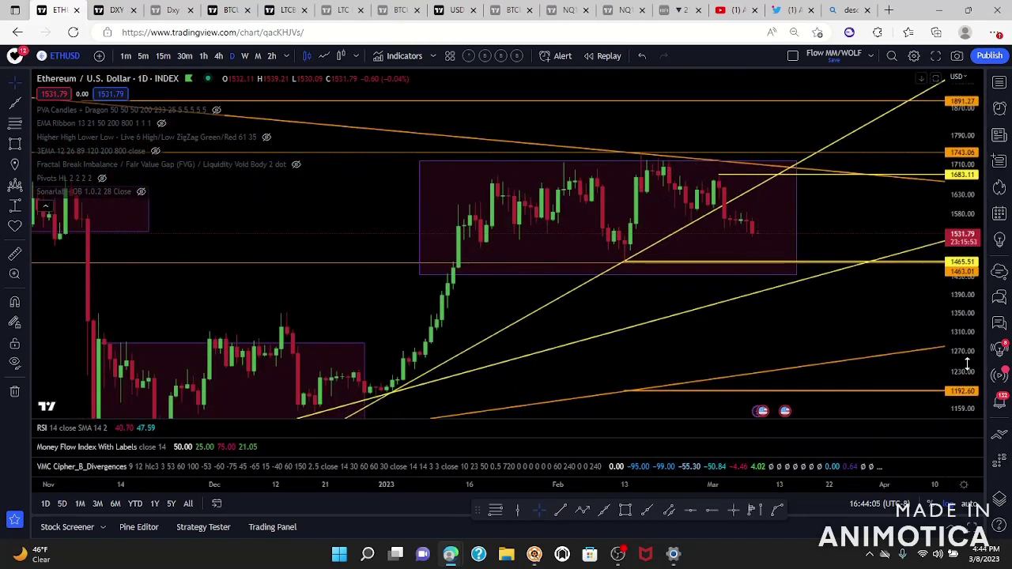
{"action": "left_click_drag", "start_coordinate": [967, 362], "coordinate": [963, 301]}
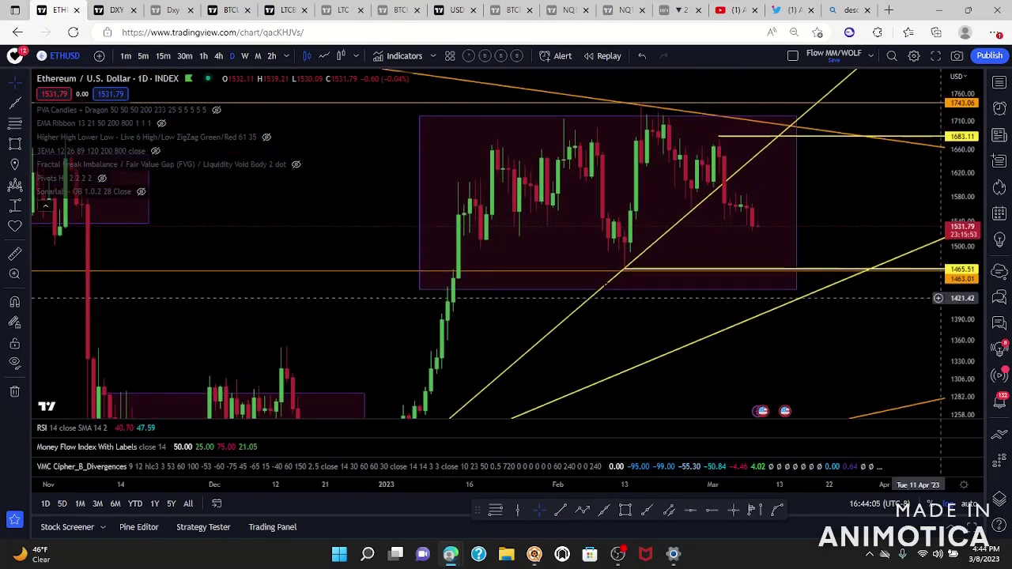
{"action": "left_click", "coordinate": [104, 178]}
Add a vertical line at 16 Feb 2023 and a yellow horizontal ray at 1487.20 where it crosses the steeper rising line
{"action": "left_click_drag", "start_coordinate": [680, 321], "coordinate": [743, 327]}
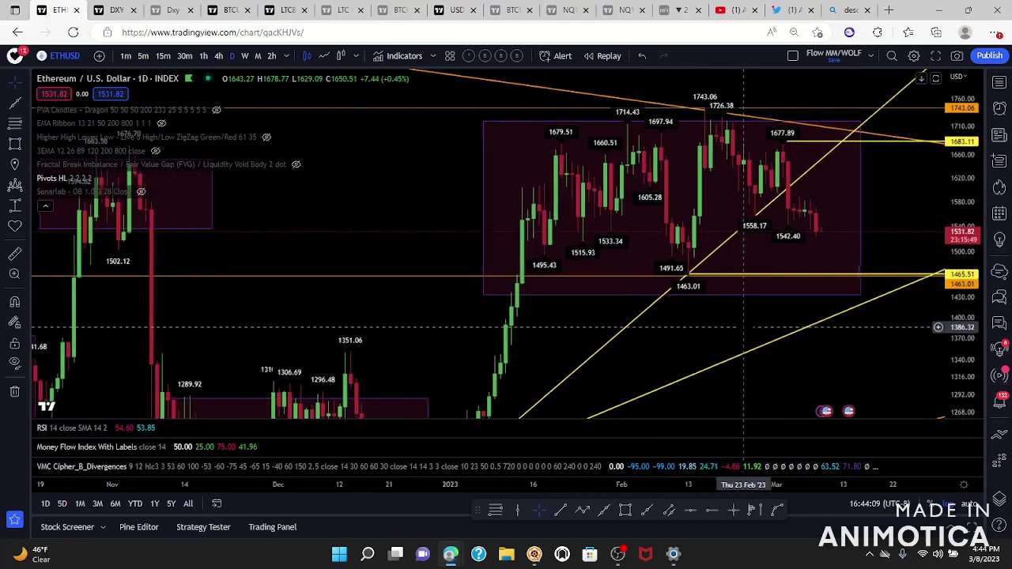
{"action": "scroll", "coordinate": [744, 327], "scroll_direction": "up", "scroll_amount": 3}
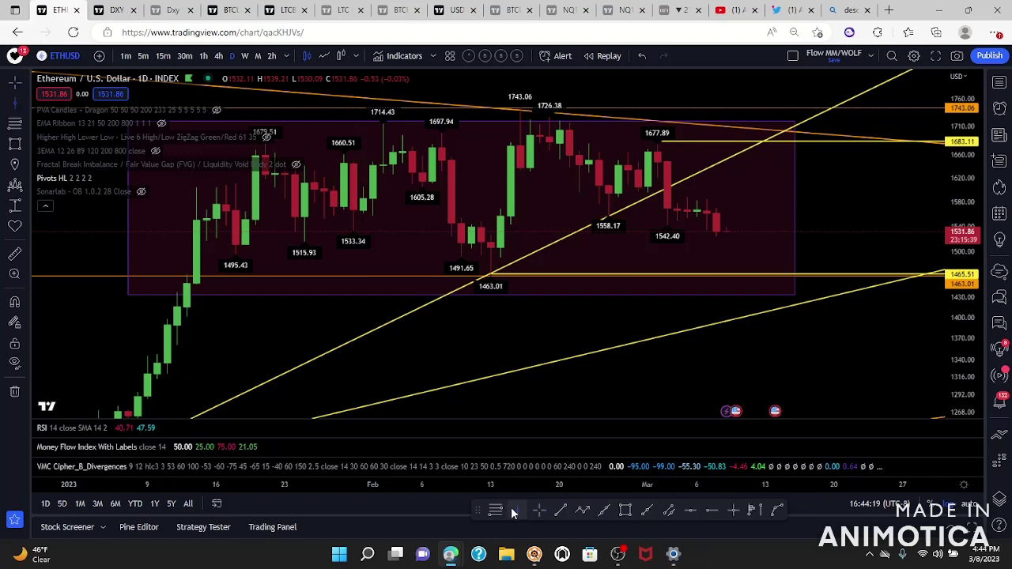
{"action": "left_click", "coordinate": [514, 511]}
{"action": "left_click", "coordinate": [520, 243]}
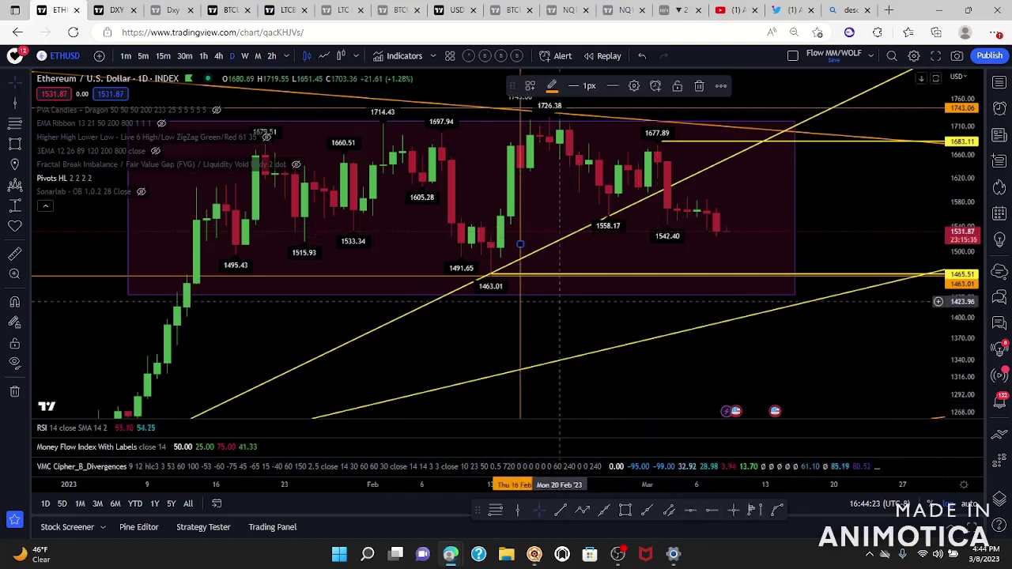
{"action": "left_click", "coordinate": [710, 511]}
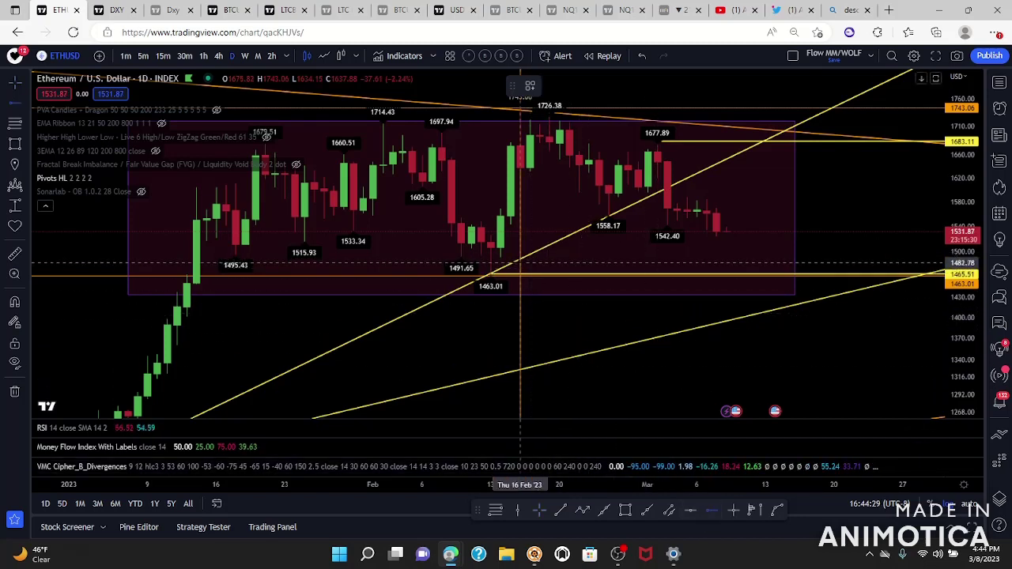
{"action": "left_click", "coordinate": [521, 260]}
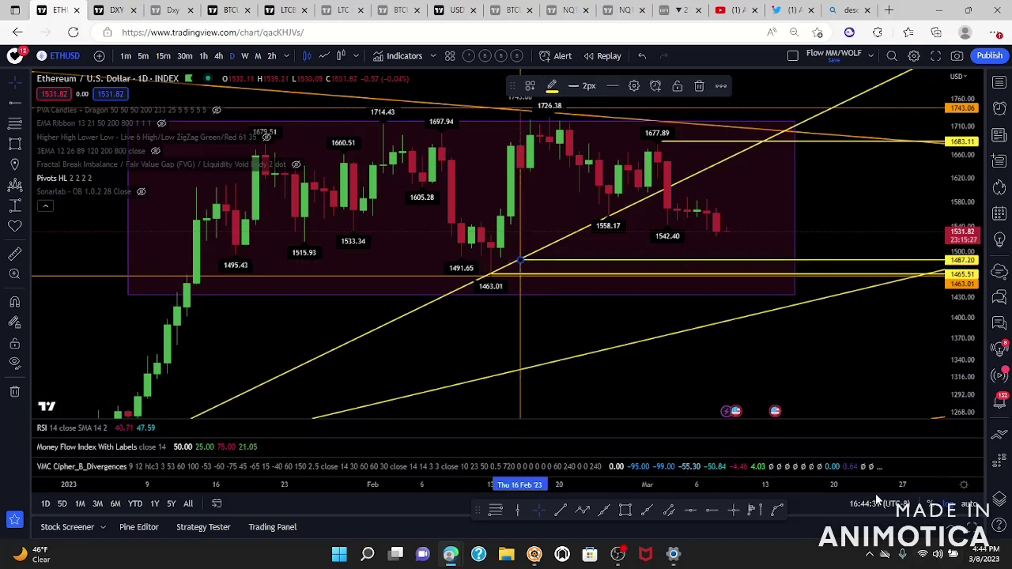
{"action": "mouse_move", "coordinate": [852, 344]}
{"action": "left_mouse_down"}
{"action": "mouse_move", "coordinate": [870, 402]}
{"action": "mouse_move", "coordinate": [870, 379]}
{"action": "mouse_move", "coordinate": [851, 351]}
{"action": "left_mouse_up"}
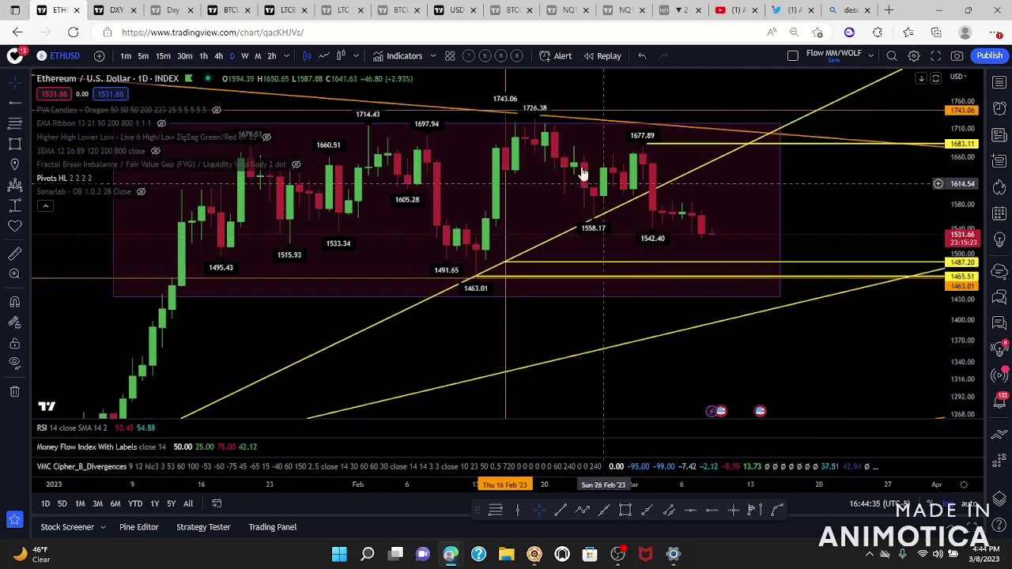
Delete the vertical line at 16 Feb 2023 and view the chart on the 4-hour timeframe
{"action": "left_click", "coordinate": [506, 207]}
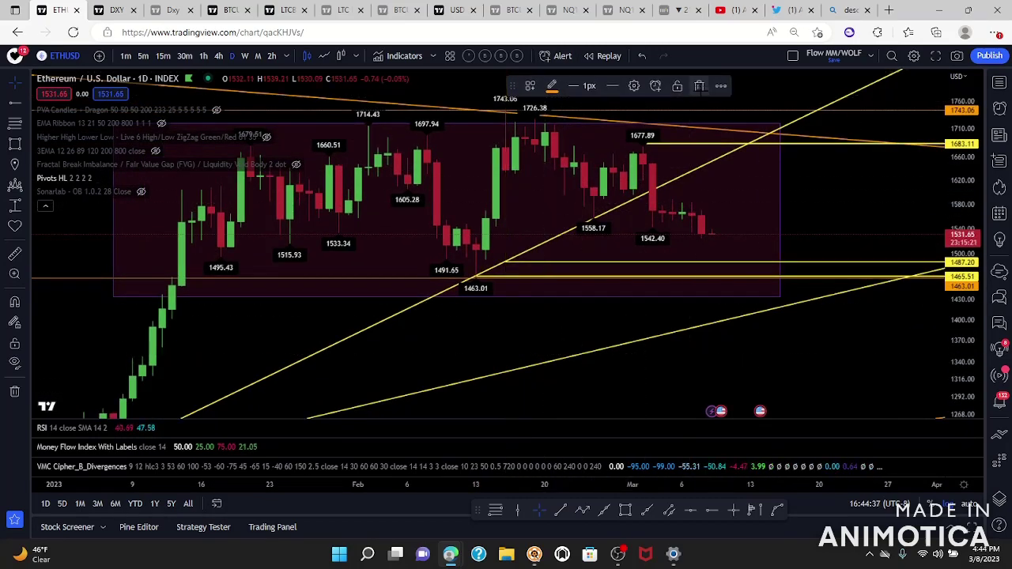
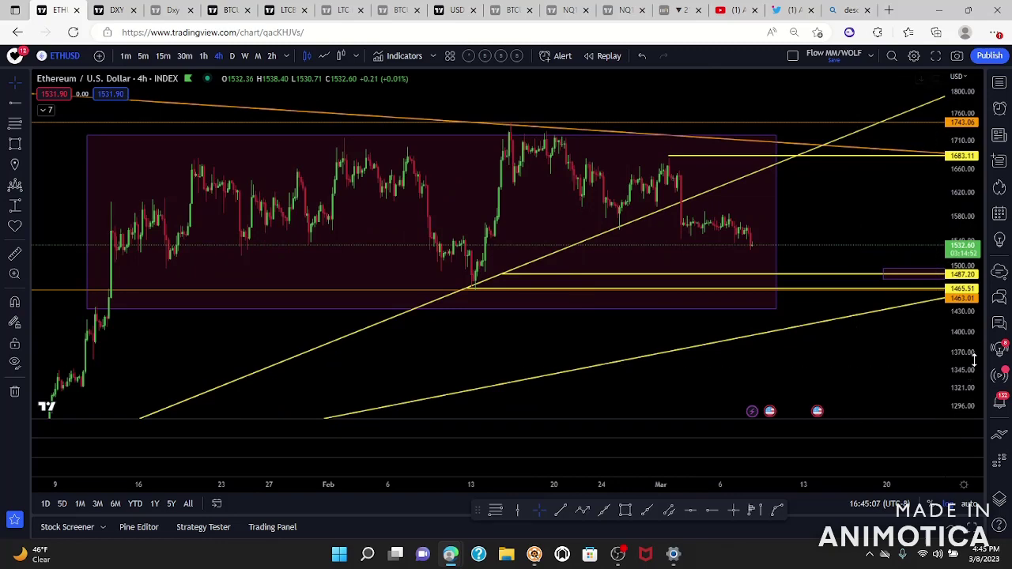
{"action": "left_click_drag", "start_coordinate": [538, 372], "coordinate": [525, 385]}
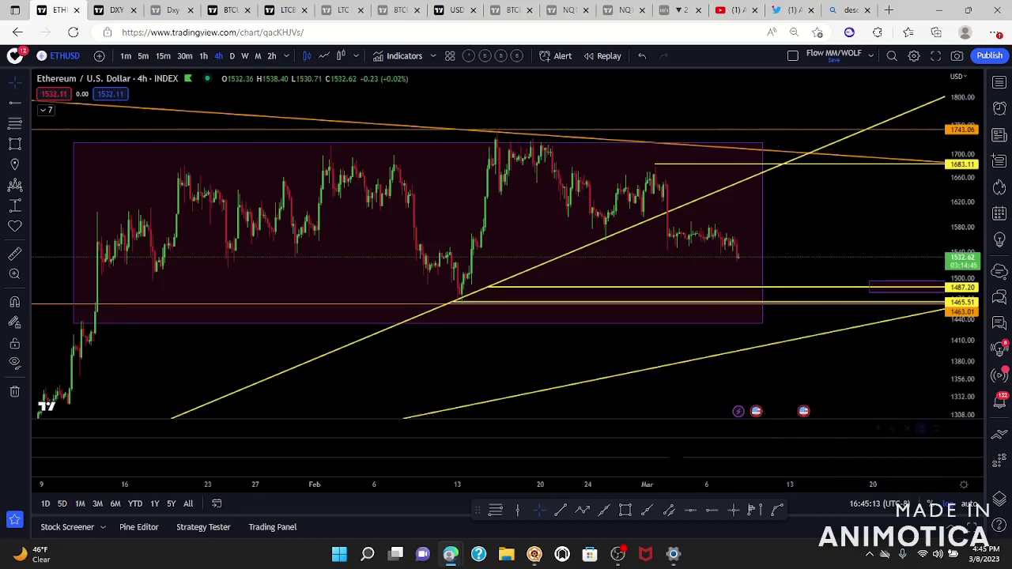
Draw a falling extended line above the March candles, anchored at 1708.08 on 28 Feb 2023 and 1563.94 on 8 Mar 2023
{"action": "left_click", "coordinate": [604, 511]}
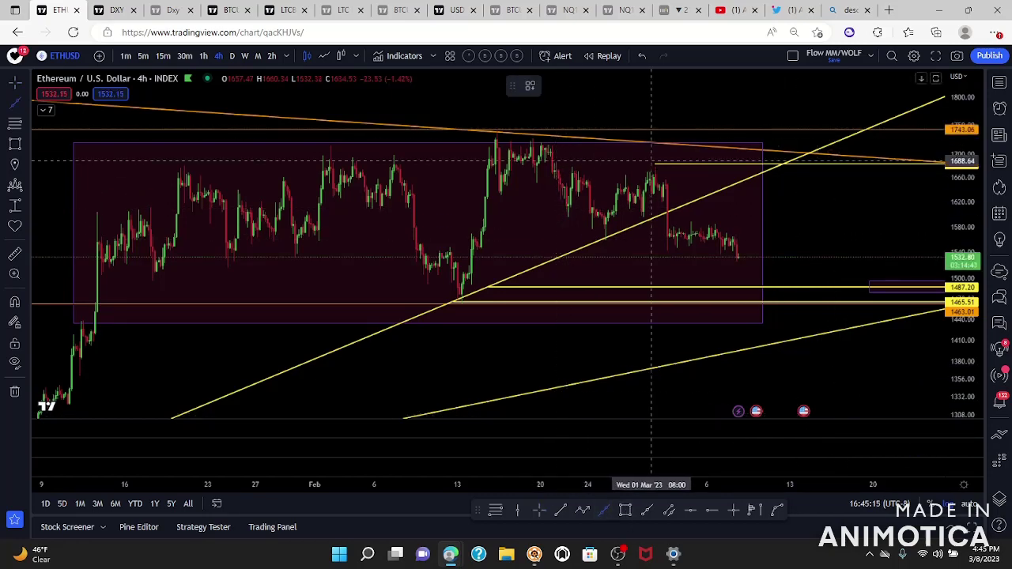
{"action": "left_click", "coordinate": [653, 164]}
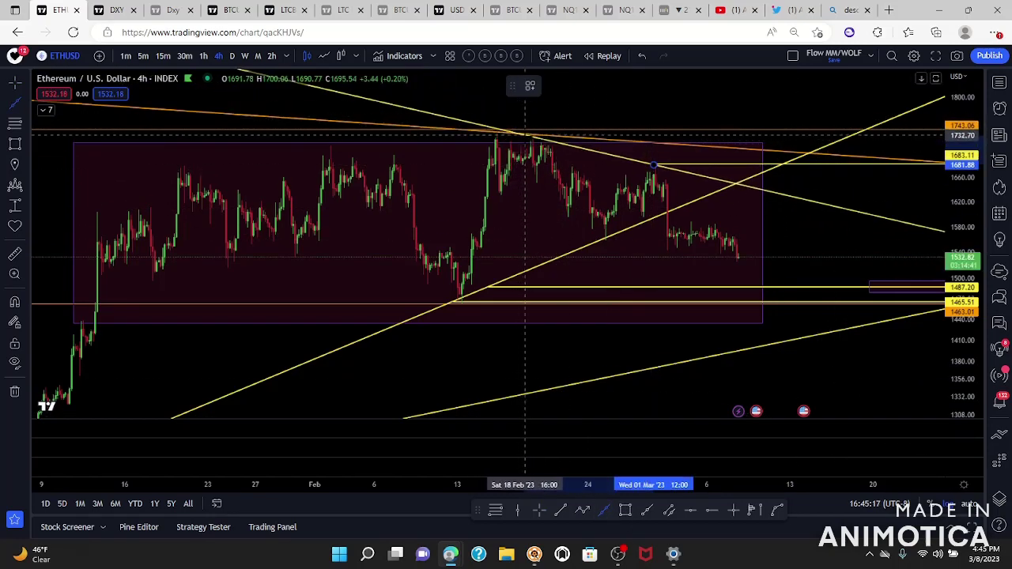
{"action": "left_click", "coordinate": [524, 137]}
{"action": "left_click_drag", "start_coordinate": [655, 168], "coordinate": [737, 238]}
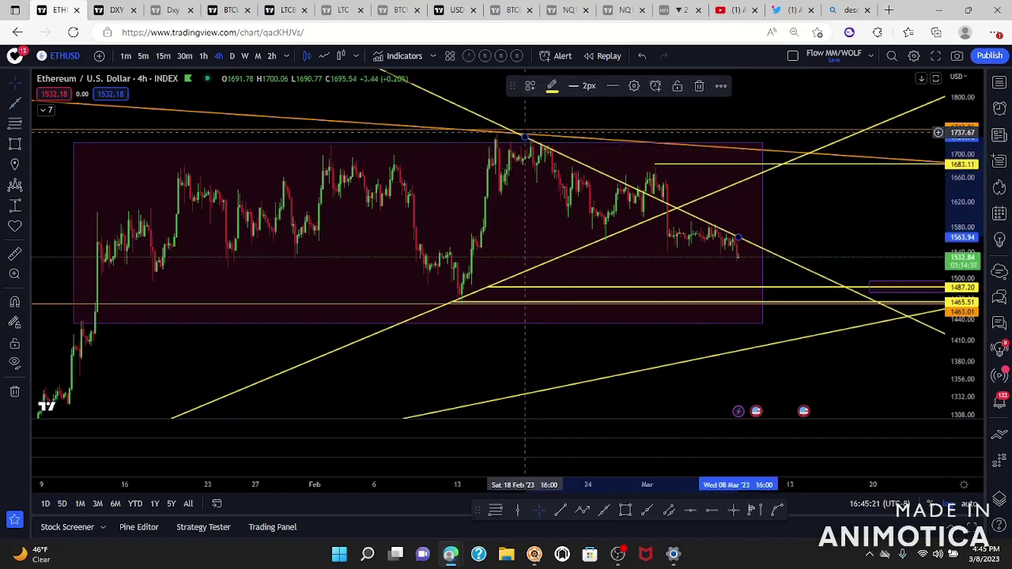
{"action": "left_click_drag", "start_coordinate": [526, 138], "coordinate": [644, 155]}
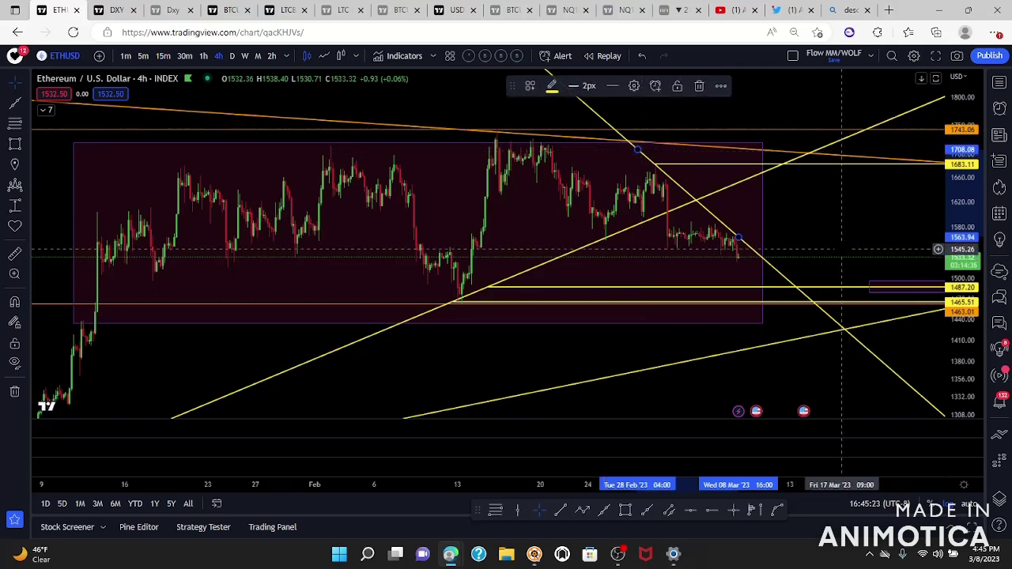
{"action": "left_click", "coordinate": [594, 162]}
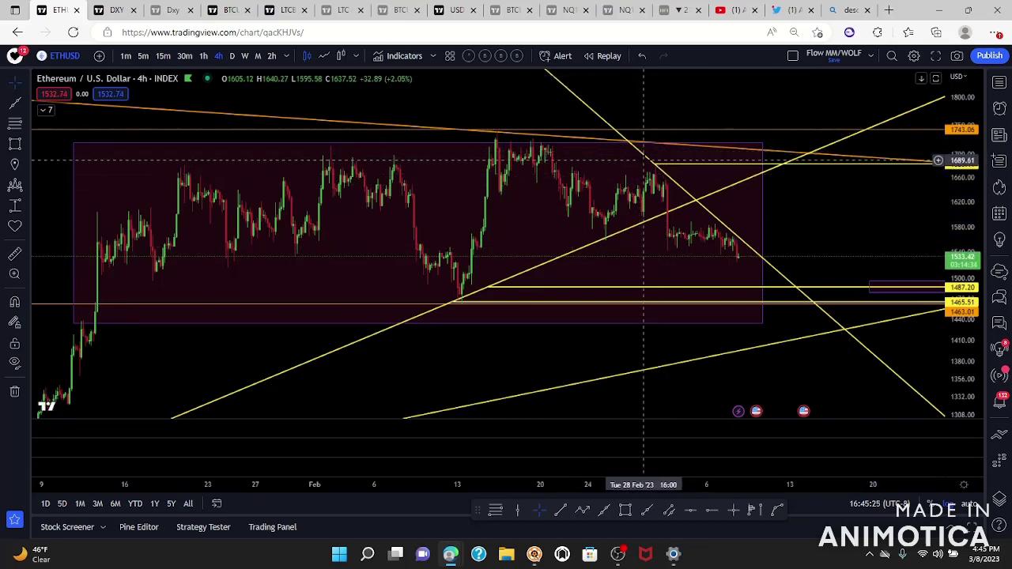
Colour the steep falling line above the March candles green
{"action": "left_click", "coordinate": [645, 158]}
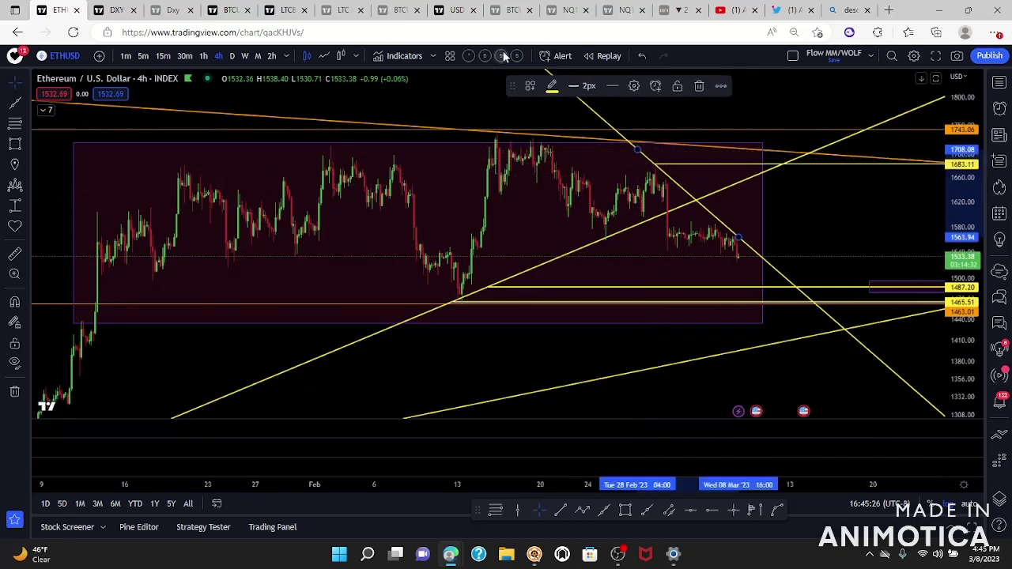
{"action": "left_click", "coordinate": [552, 86]}
{"action": "left_click", "coordinate": [605, 125]}
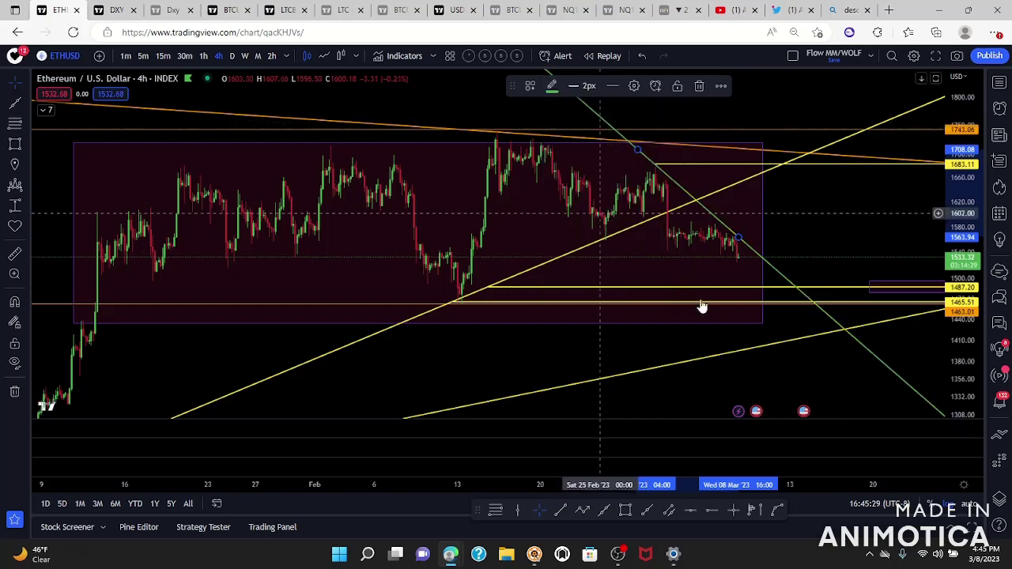
Draw a second green extended line from 1557.69 at the 25 Feb 2023 low to about 1540.84 at the 2 Mar 2023 low
{"action": "left_click_drag", "start_coordinate": [823, 216], "coordinate": [847, 218]}
{"action": "scroll", "coordinate": [846, 219], "scroll_direction": "up", "scroll_amount": 2}
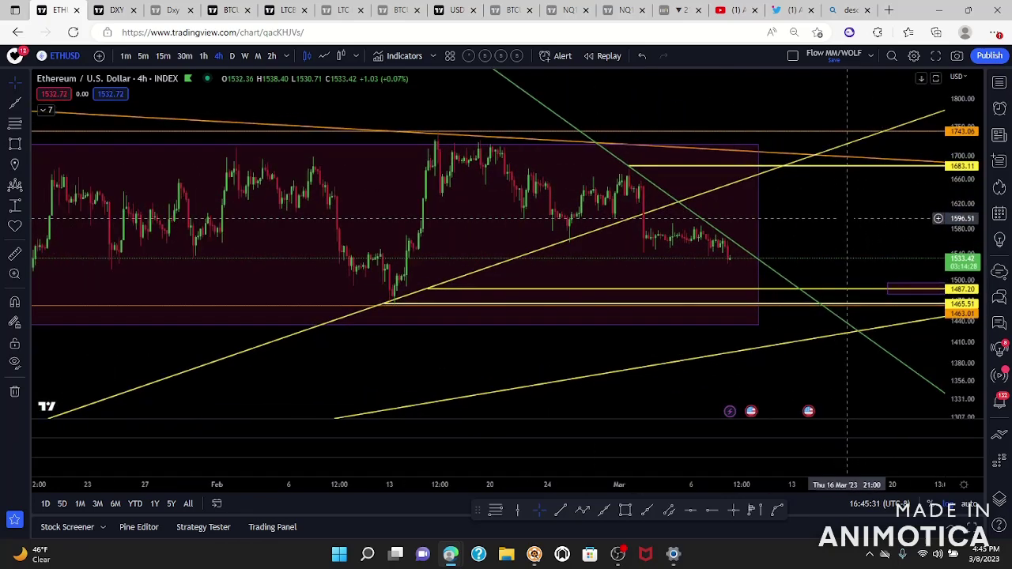
{"action": "left_click", "coordinate": [12, 103]}
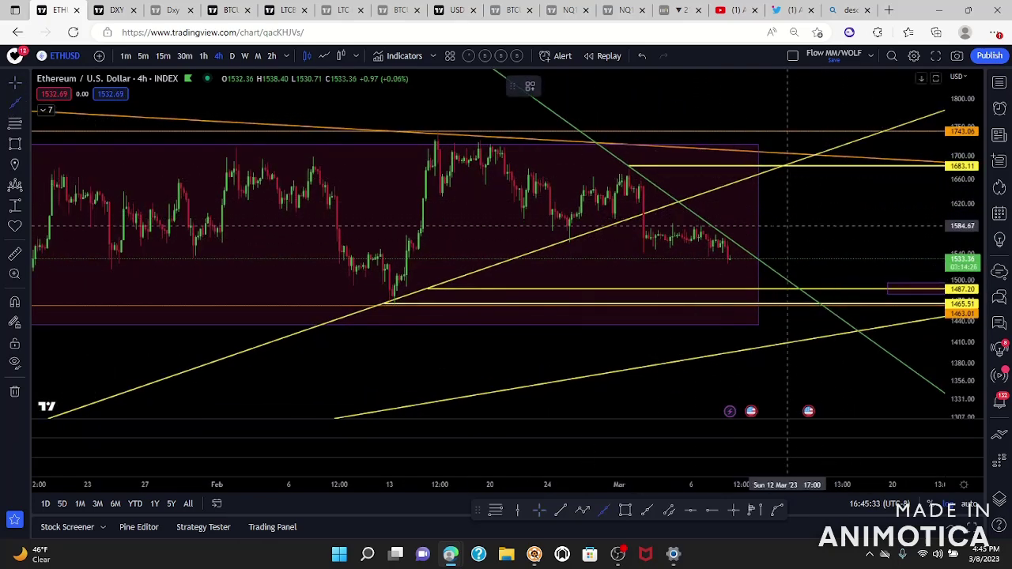
{"action": "left_click", "coordinate": [570, 244]}
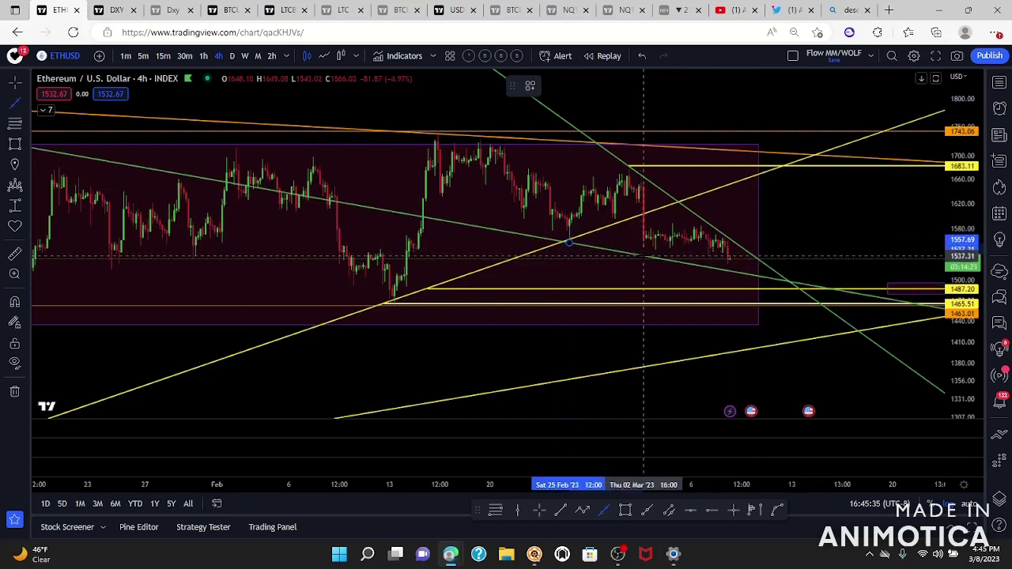
{"action": "left_click", "coordinate": [647, 254]}
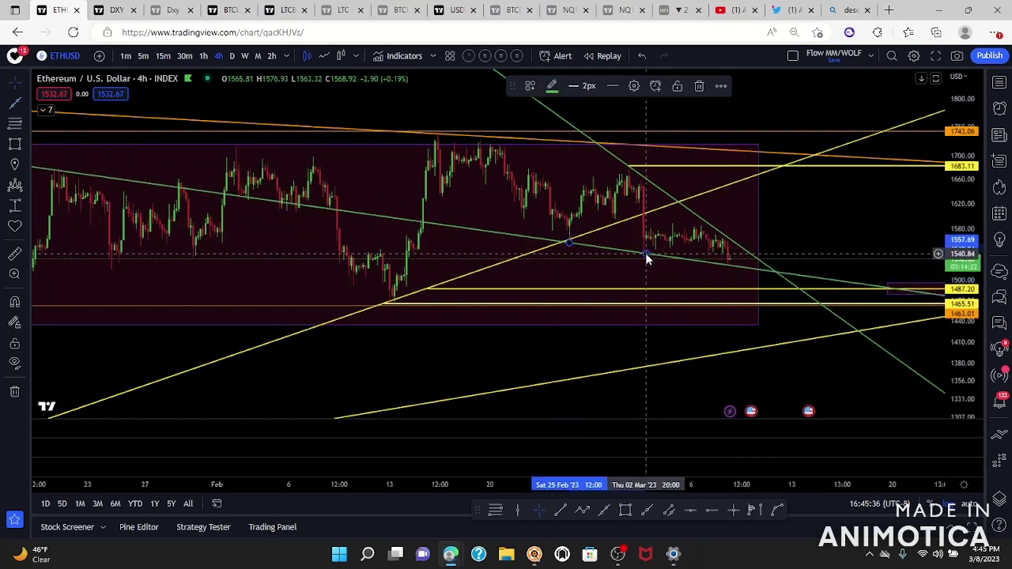
{"action": "left_click", "coordinate": [530, 255]}
Steepen the lower green line by lowering its 2 Mar 2023 anchor to 1515.53
{"action": "scroll", "coordinate": [763, 364], "scroll_direction": "down", "scroll_amount": 5}
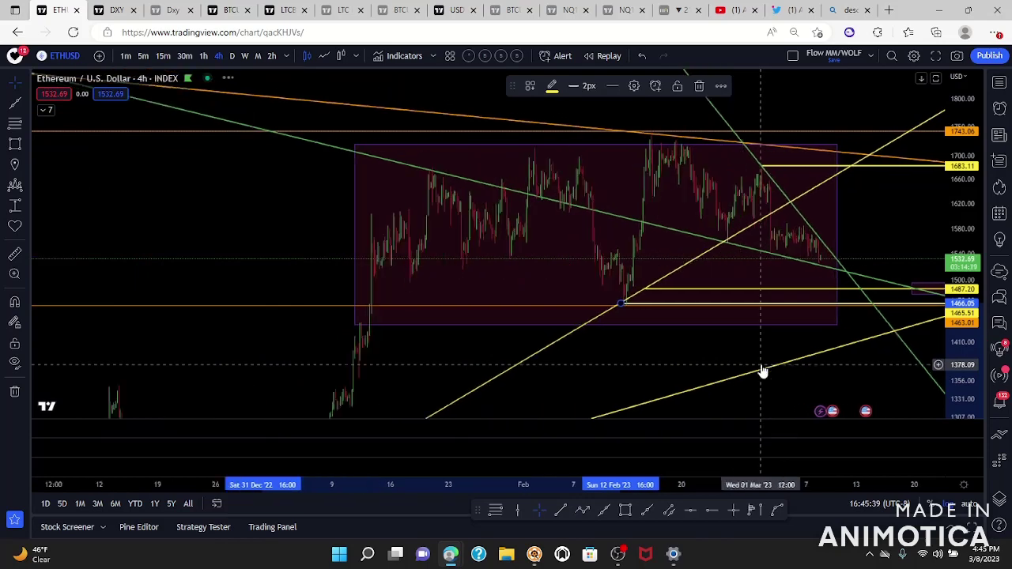
{"action": "scroll", "coordinate": [763, 364], "scroll_direction": "up", "scroll_amount": 5}
{"action": "left_click", "coordinate": [803, 387]}
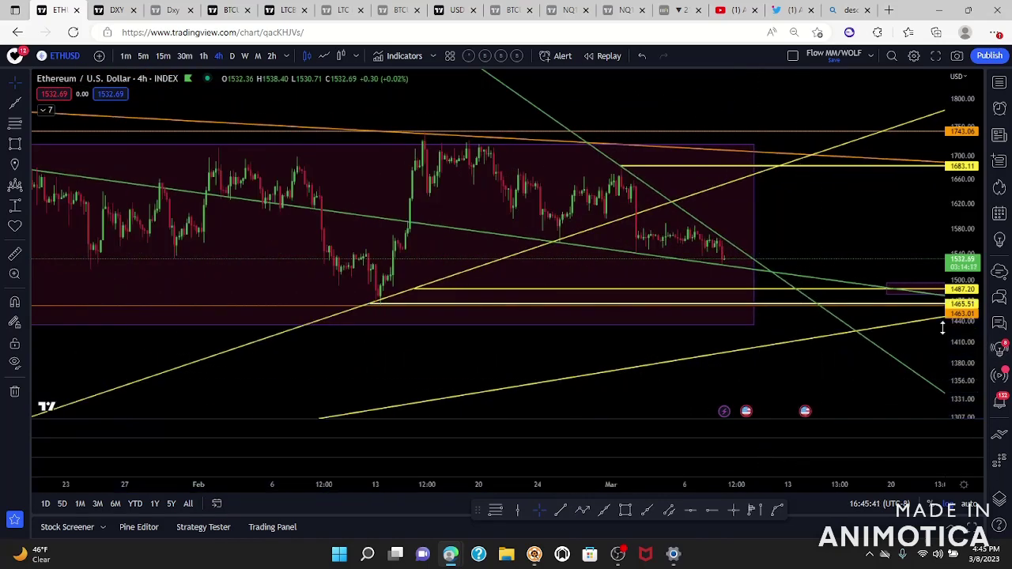
{"action": "left_click_drag", "start_coordinate": [954, 384], "coordinate": [809, 296]}
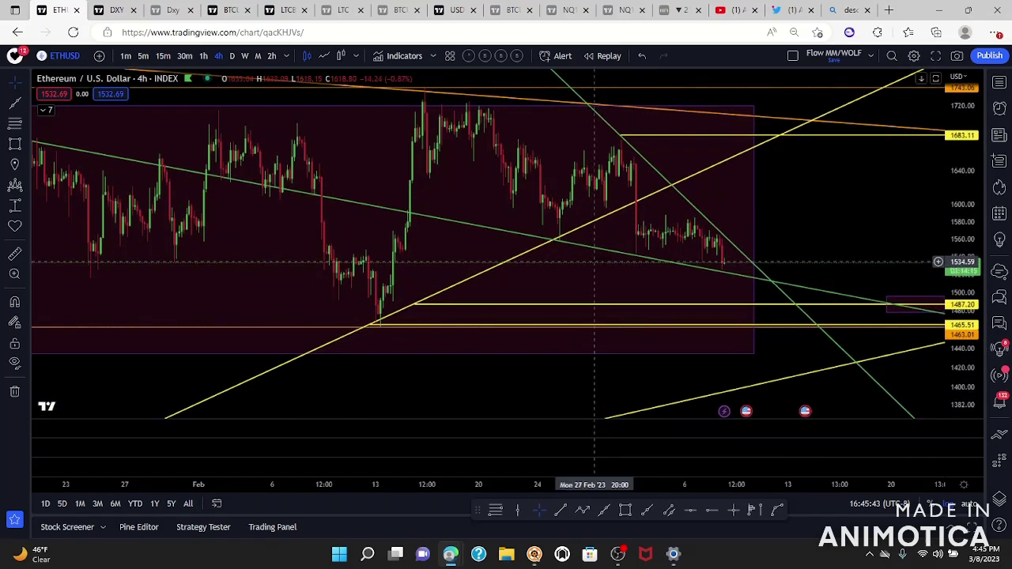
{"action": "mouse_move", "coordinate": [637, 261]}
{"action": "left_mouse_down"}
{"action": "mouse_move", "coordinate": [635, 300]}
{"action": "mouse_move", "coordinate": [634, 266]}
{"action": "mouse_move", "coordinate": [638, 279]}
{"action": "left_mouse_up"}
{"action": "left_click", "coordinate": [848, 208]}
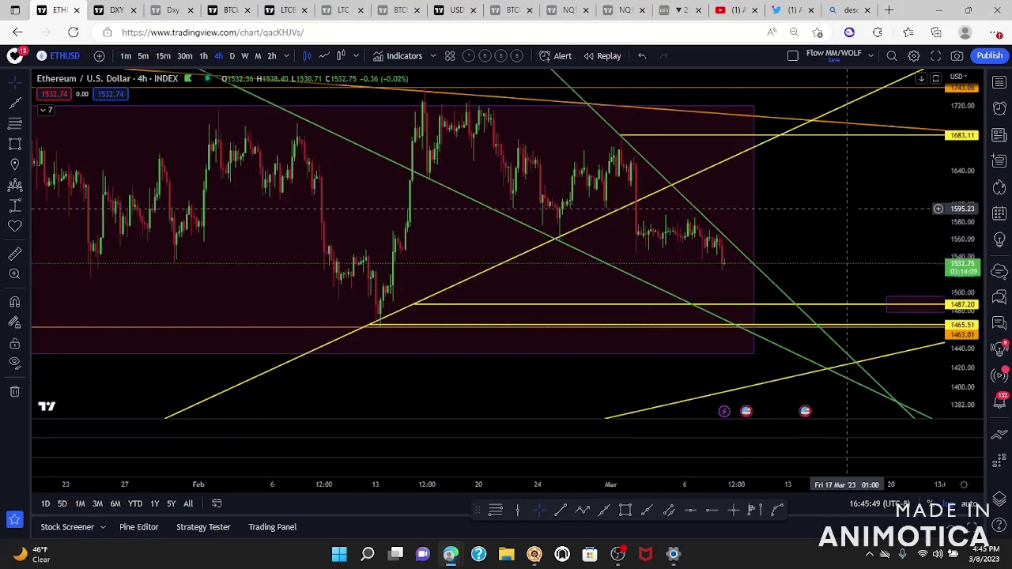
Realign the lower green line so it starts at 1631.45 under the 16 Feb 2023 low and runs beneath the 25 Feb low
{"action": "left_click_drag", "start_coordinate": [954, 175], "coordinate": [951, 244]}
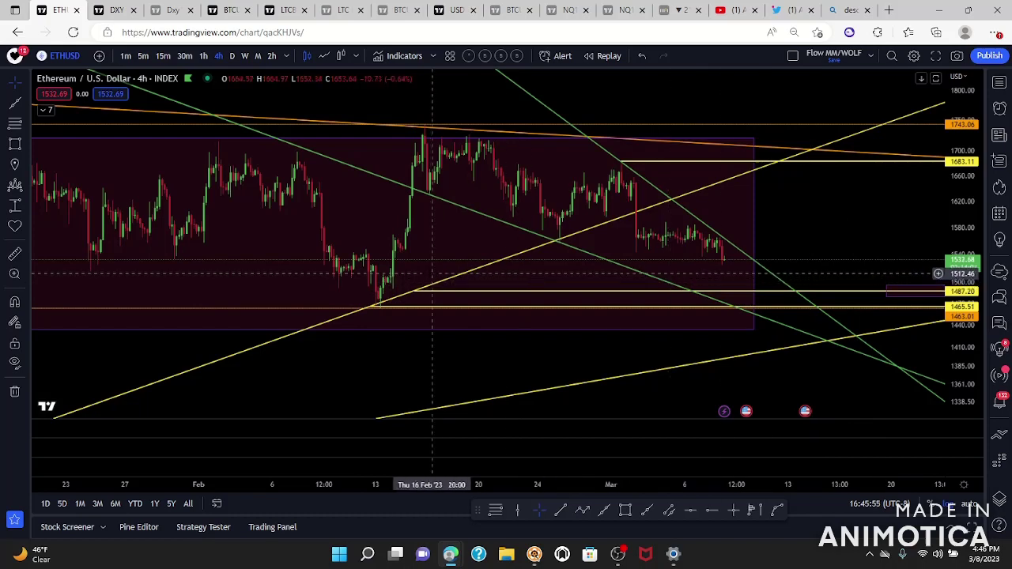
{"action": "left_click_drag", "start_coordinate": [963, 316], "coordinate": [963, 281]}
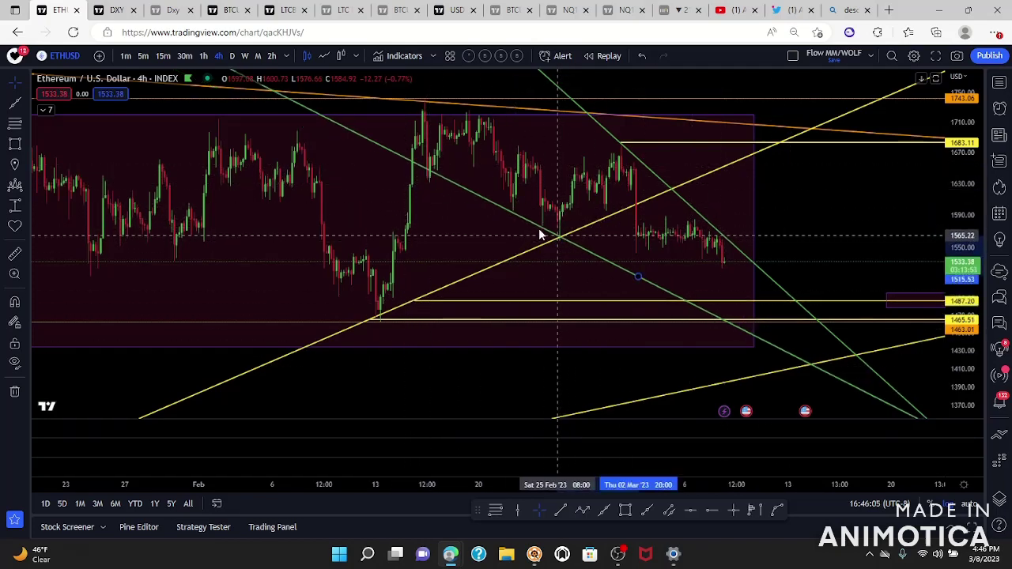
{"action": "left_click", "coordinate": [432, 184]}
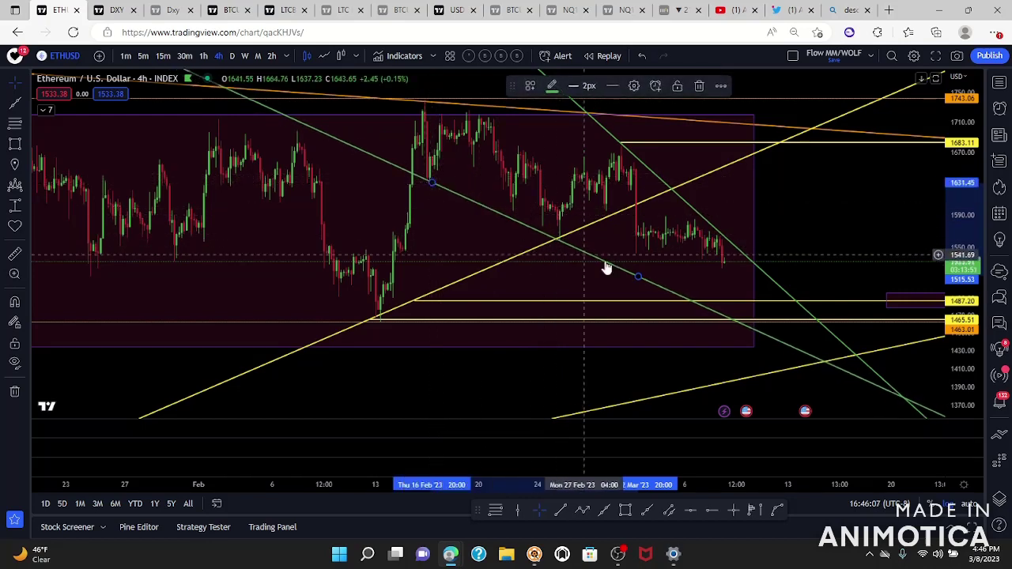
{"action": "left_click_drag", "start_coordinate": [638, 277], "coordinate": [559, 246]}
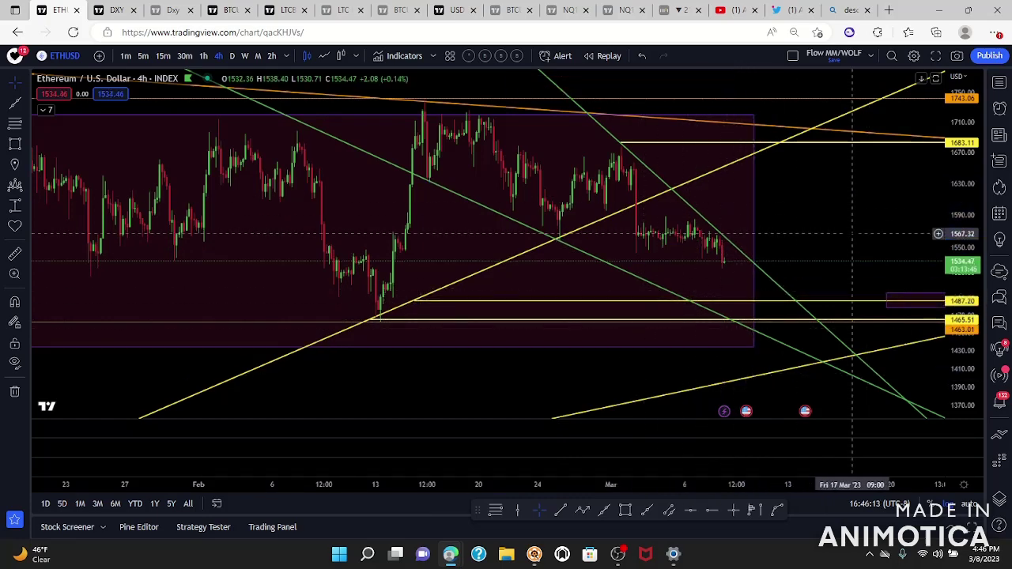
Examine how the two green falling lines converge relative to the January–March 2023 range and the rising yellow lines
{"action": "scroll", "coordinate": [800, 266], "scroll_direction": "down", "scroll_amount": 4}
{"action": "scroll", "coordinate": [862, 276], "scroll_direction": "up", "scroll_amount": 2}
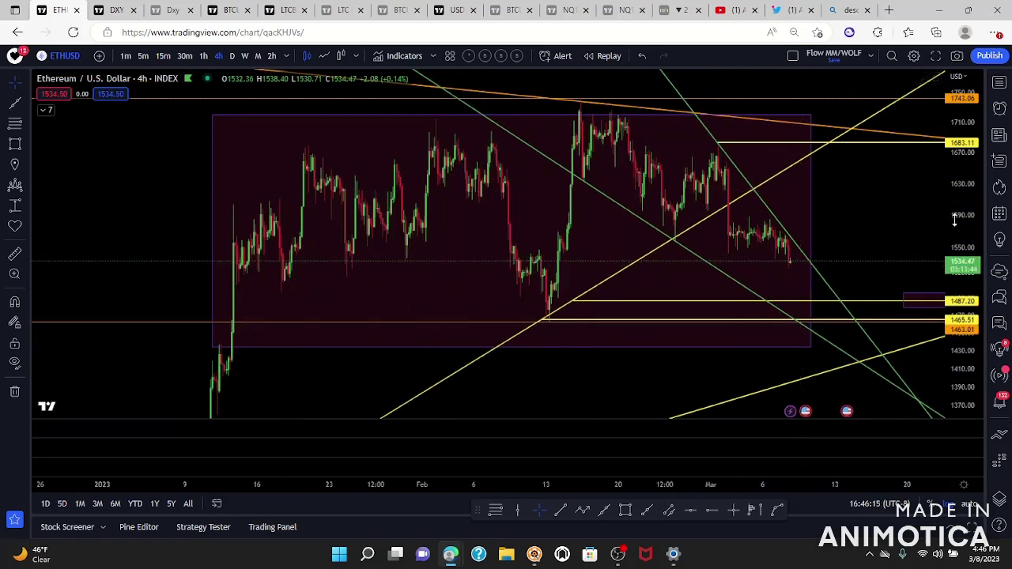
{"action": "left_click_drag", "start_coordinate": [952, 208], "coordinate": [957, 261]}
{"action": "left_click_drag", "start_coordinate": [636, 355], "coordinate": [452, 372]}
{"action": "scroll", "coordinate": [737, 323], "scroll_direction": "down", "scroll_amount": 5}
{"action": "scroll", "coordinate": [760, 322], "scroll_direction": "up", "scroll_amount": 3}
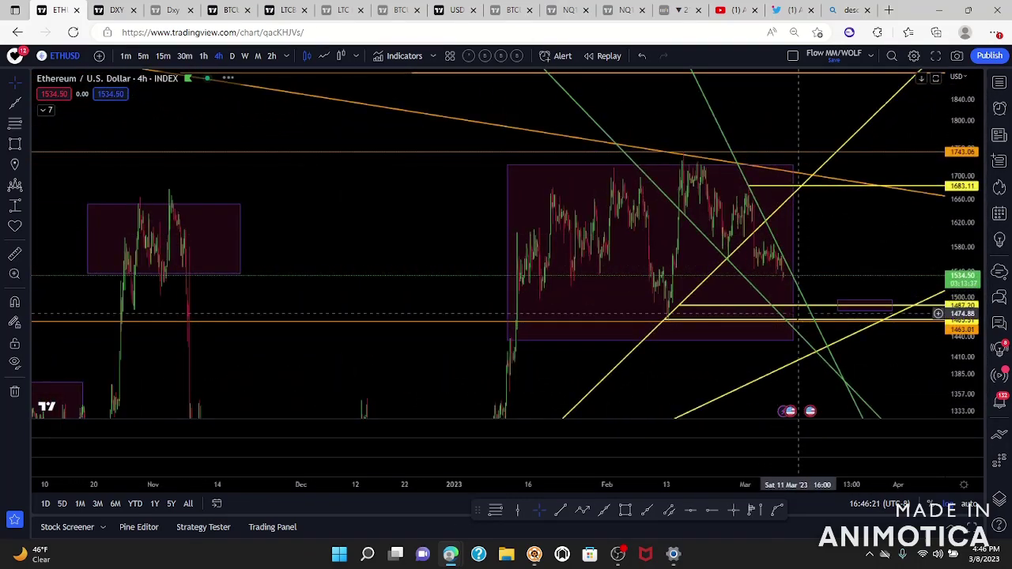
{"action": "left_click_drag", "start_coordinate": [756, 262], "coordinate": [801, 223]}
{"action": "left_click_drag", "start_coordinate": [560, 369], "coordinate": [440, 399]}
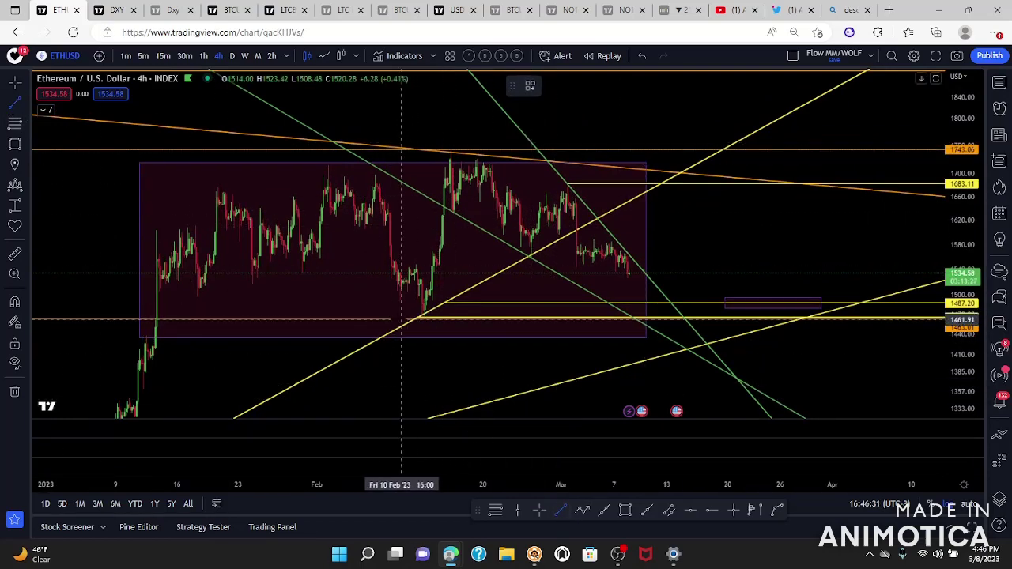
Draw a white trend line over the mid-February rally from 1467.95 to 1740.22, and shift it to early March, ending at 1742.27 on 12 Mar
{"action": "left_click", "coordinate": [423, 316]}
{"action": "left_click", "coordinate": [447, 150]}
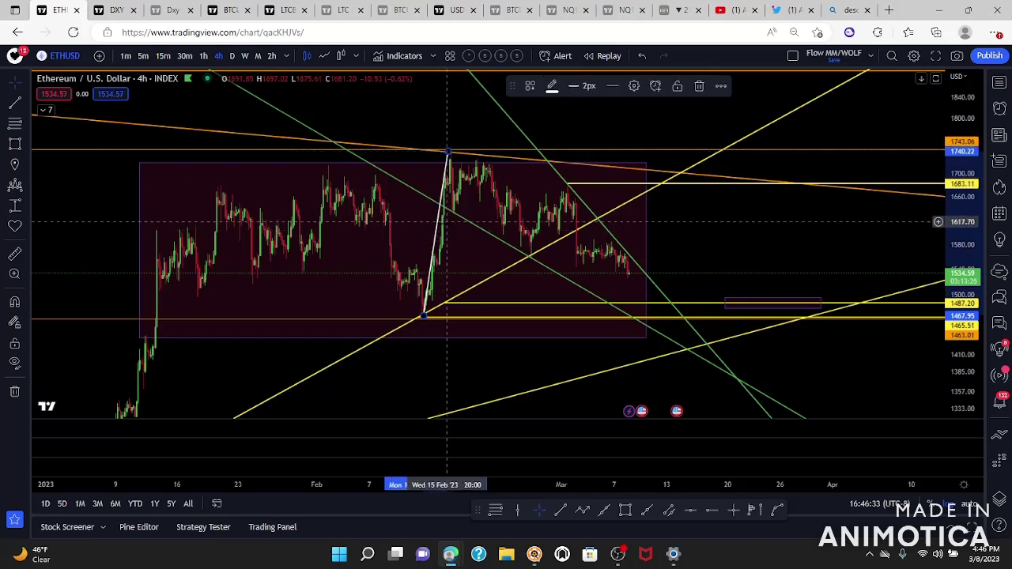
{"action": "left_click_drag", "start_coordinate": [436, 245], "coordinate": [646, 236]}
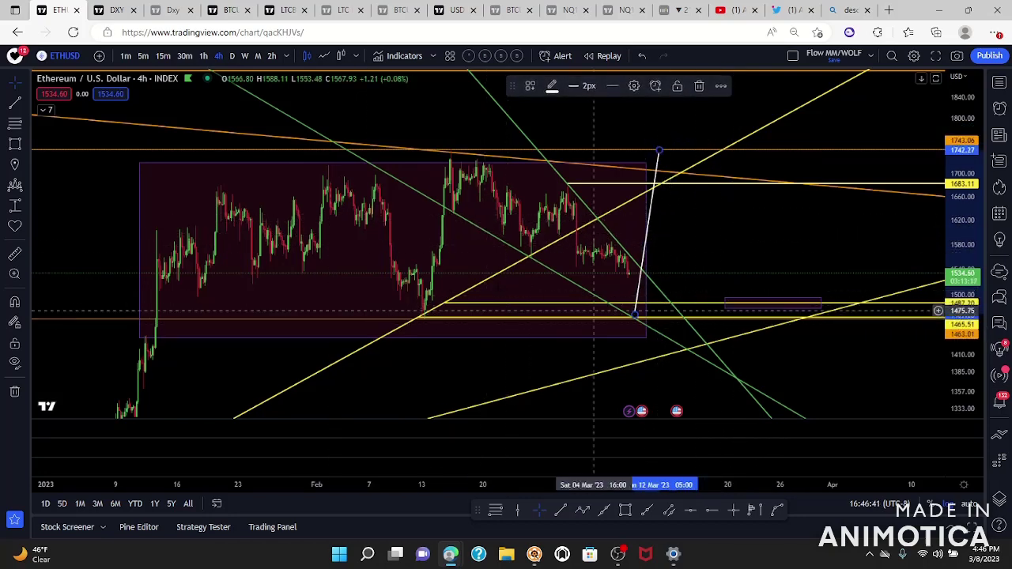
Move the white projection line to mid-March so it rises from 1433.52 near the lower yellow line to 1699.41 at the falling orange line
{"action": "scroll", "coordinate": [812, 268], "scroll_direction": "down", "scroll_amount": 5}
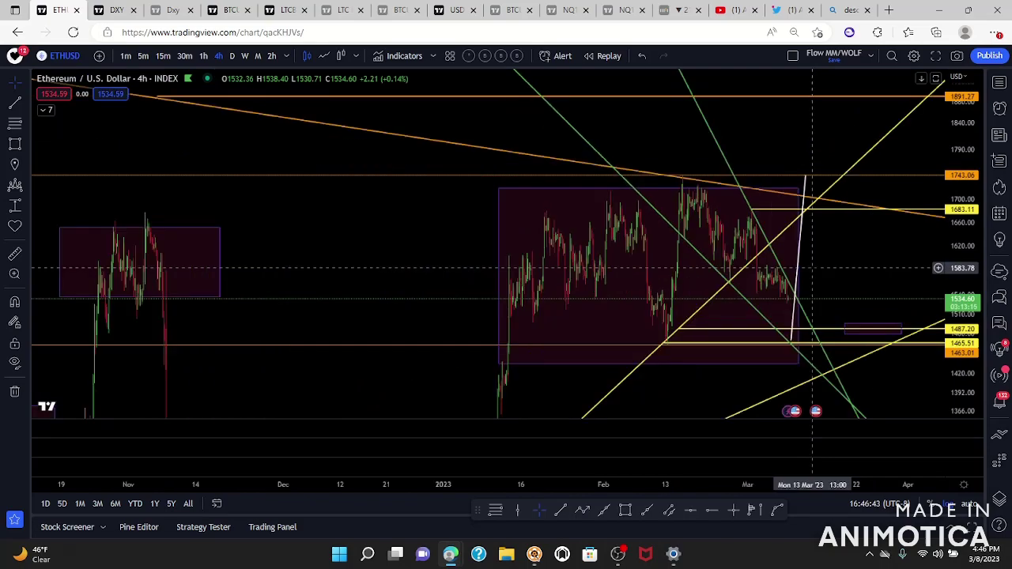
{"action": "scroll", "coordinate": [939, 289], "scroll_direction": "down", "scroll_amount": 5}
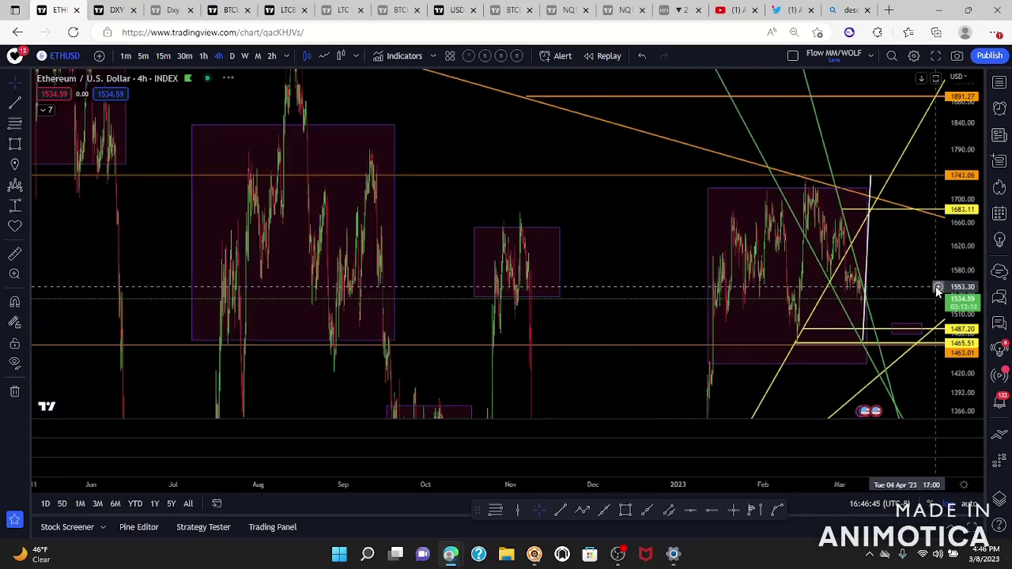
{"action": "scroll", "coordinate": [676, 255], "scroll_direction": "up", "scroll_amount": 4}
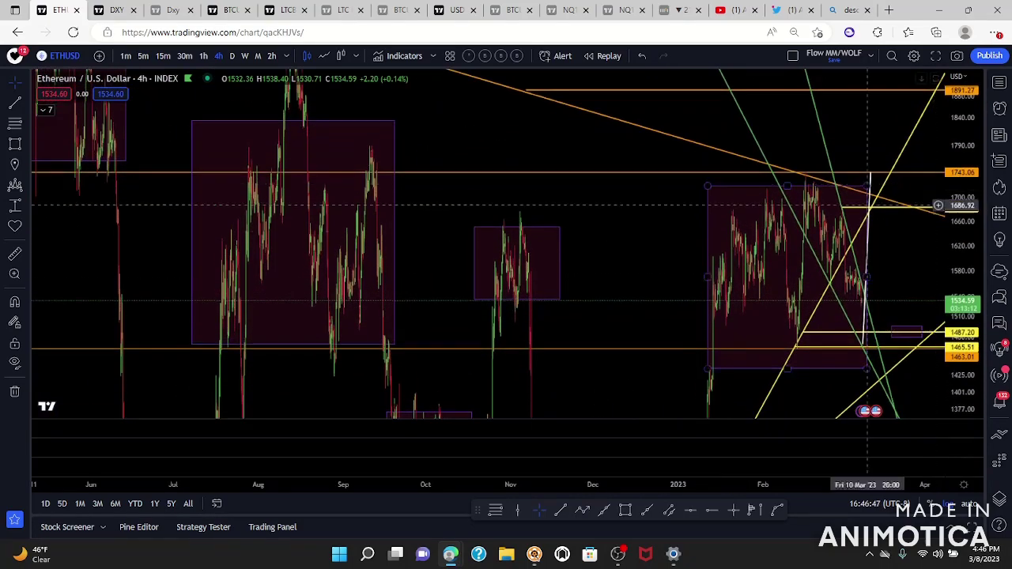
{"action": "scroll", "coordinate": [676, 255], "scroll_direction": "up", "scroll_amount": 3}
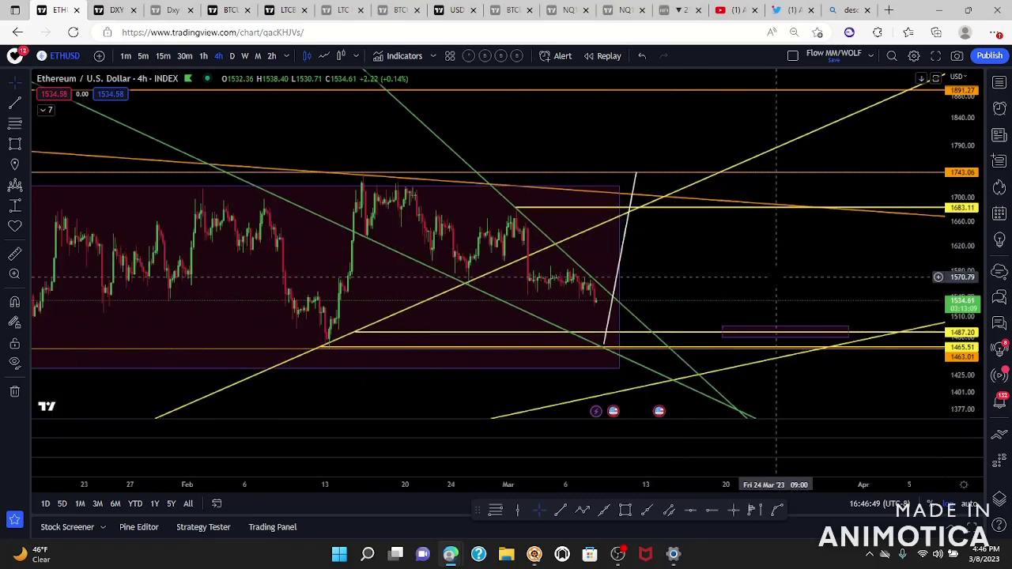
{"action": "scroll", "coordinate": [776, 276], "scroll_direction": "down", "scroll_amount": 4}
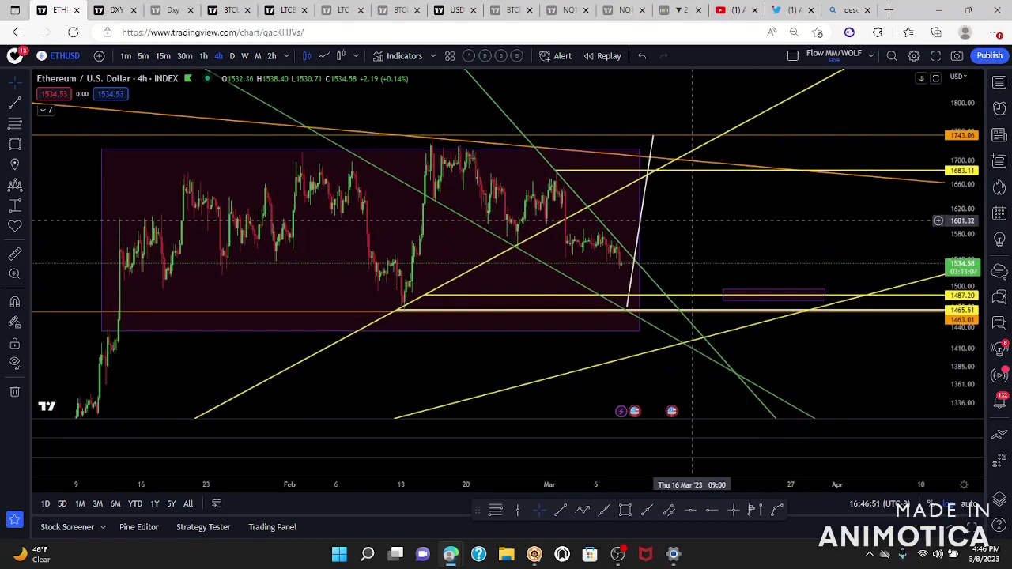
{"action": "left_click_drag", "start_coordinate": [647, 196], "coordinate": [699, 223]}
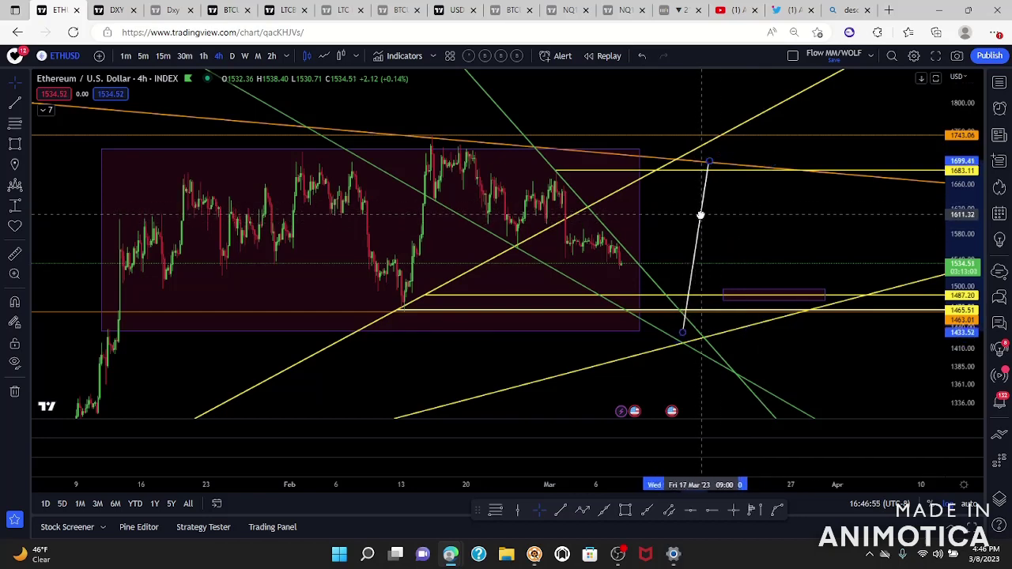
Review the white projection line against the wider trendlines and the 2022 consolidation ranges
{"action": "scroll", "coordinate": [791, 190], "scroll_direction": "down", "scroll_amount": 5}
{"action": "left_click_drag", "start_coordinate": [824, 175], "coordinate": [822, 172]}
{"action": "left_click_drag", "start_coordinate": [971, 185], "coordinate": [1003, 348]}
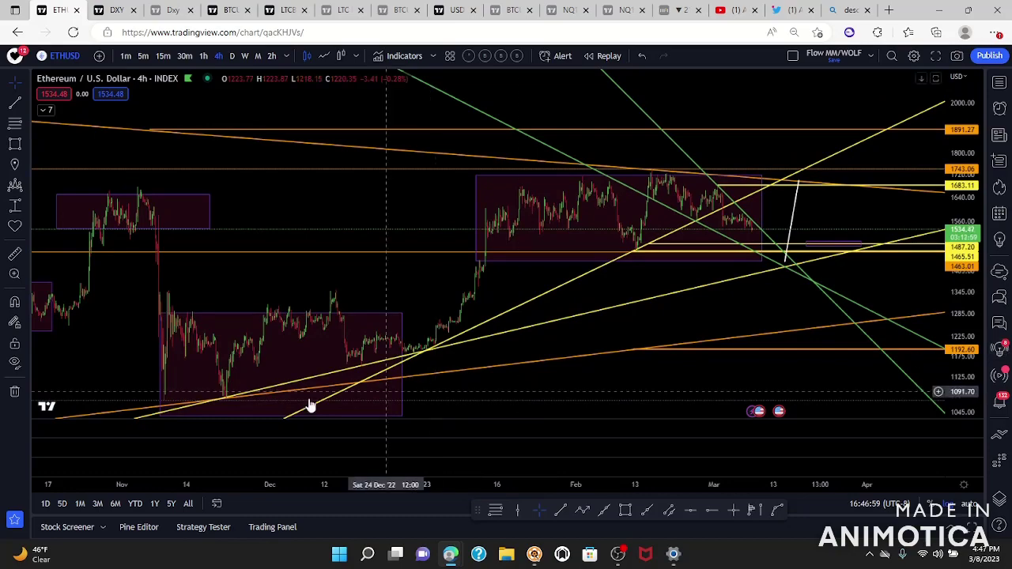
{"action": "scroll", "coordinate": [764, 350], "scroll_direction": "down", "scroll_amount": 5}
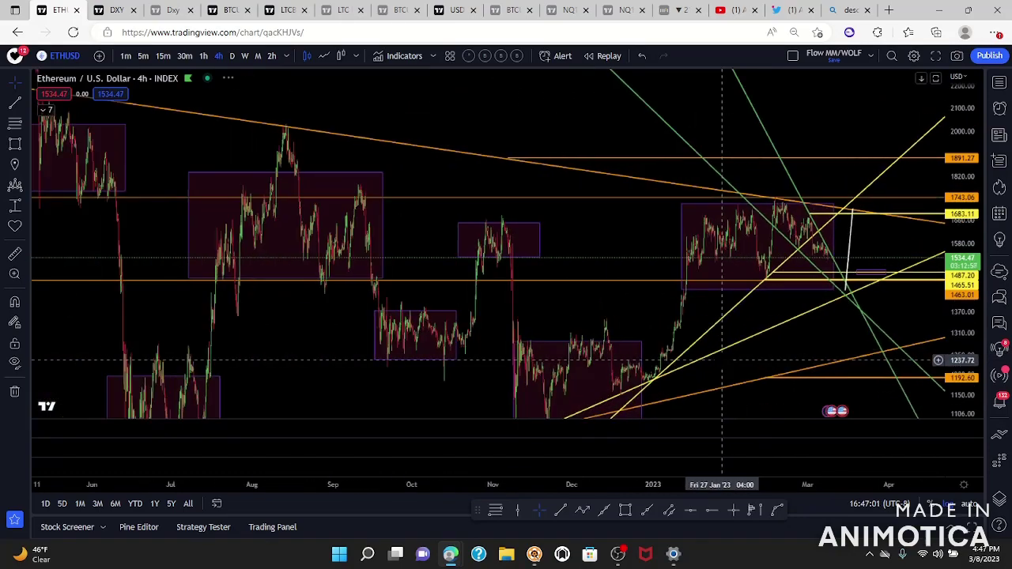
Shift the white projection line slightly down so that its lower end starts at the lower rising yellow line, about 1426, in mid-March
{"action": "scroll", "coordinate": [724, 364], "scroll_direction": "down", "scroll_amount": 3}
{"action": "left_click_drag", "start_coordinate": [710, 247], "coordinate": [662, 282]}
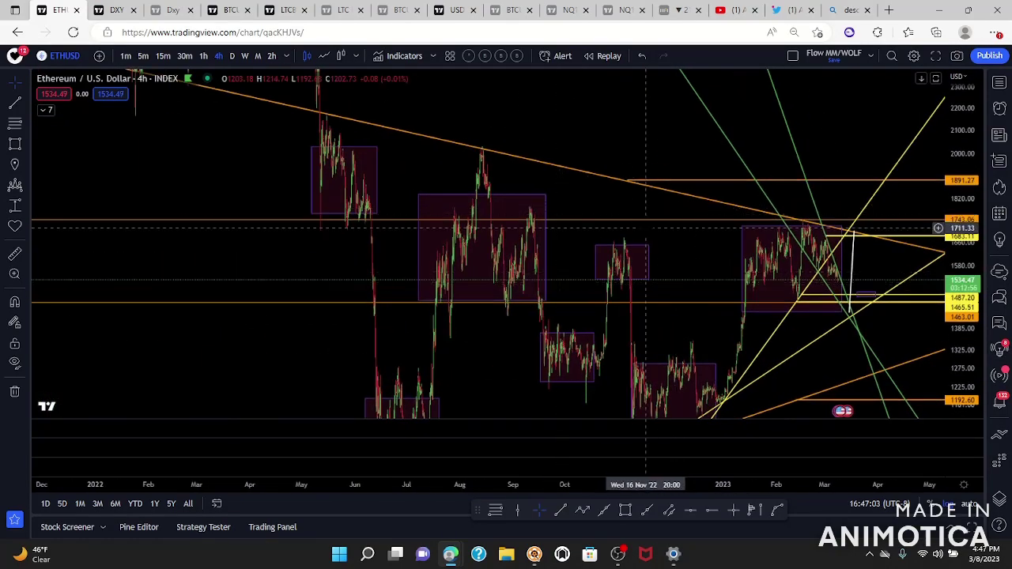
{"action": "scroll", "coordinate": [647, 227], "scroll_direction": "up", "scroll_amount": 3}
{"action": "scroll", "coordinate": [844, 311], "scroll_direction": "up", "scroll_amount": 1}
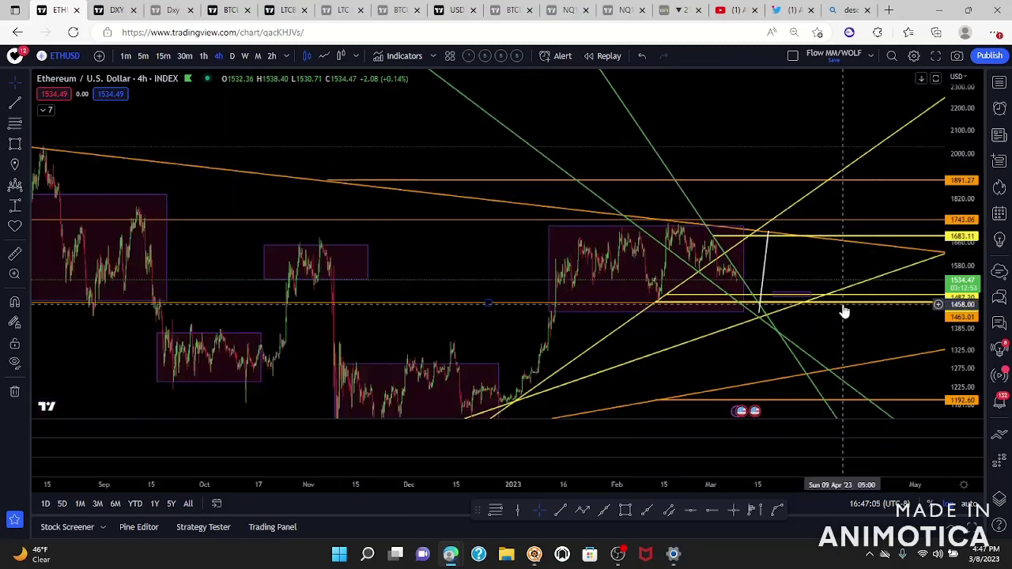
{"action": "scroll", "coordinate": [844, 311], "scroll_direction": "up", "scroll_amount": 2}
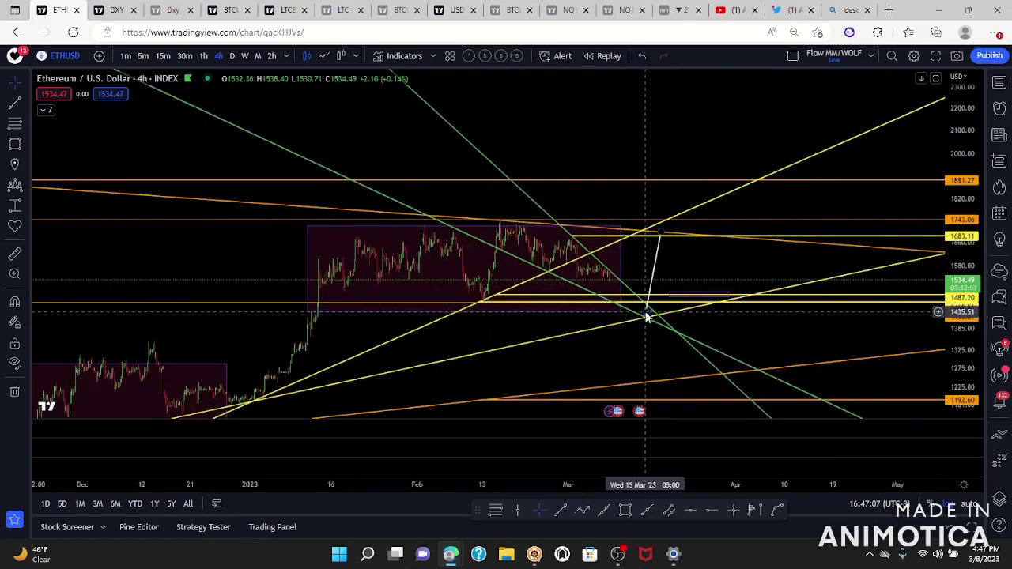
{"action": "left_click_drag", "start_coordinate": [962, 336], "coordinate": [961, 218]}
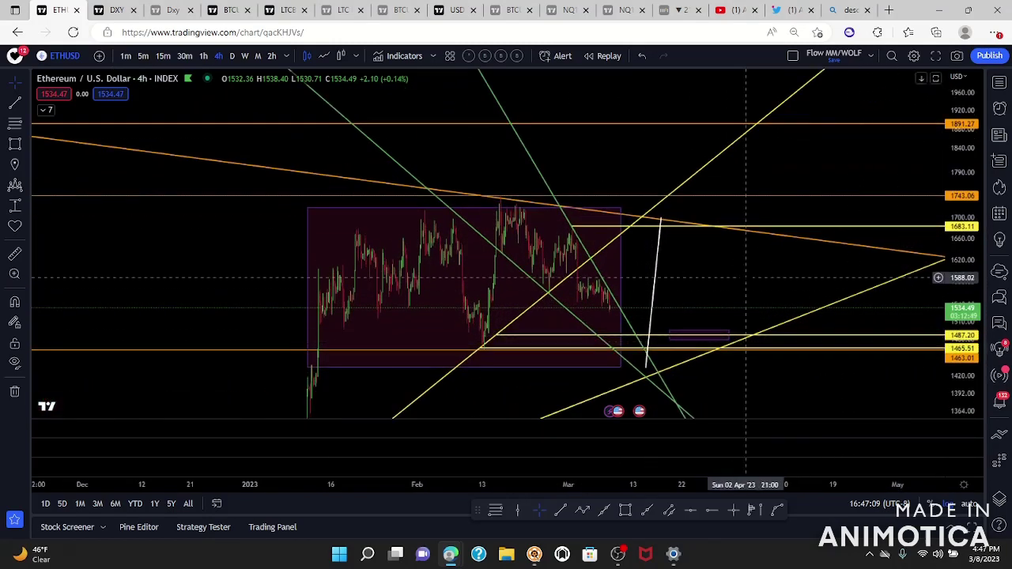
{"action": "left_click_drag", "start_coordinate": [654, 332], "coordinate": [625, 303]}
{"action": "scroll", "coordinate": [632, 304], "scroll_direction": "up", "scroll_amount": 3}
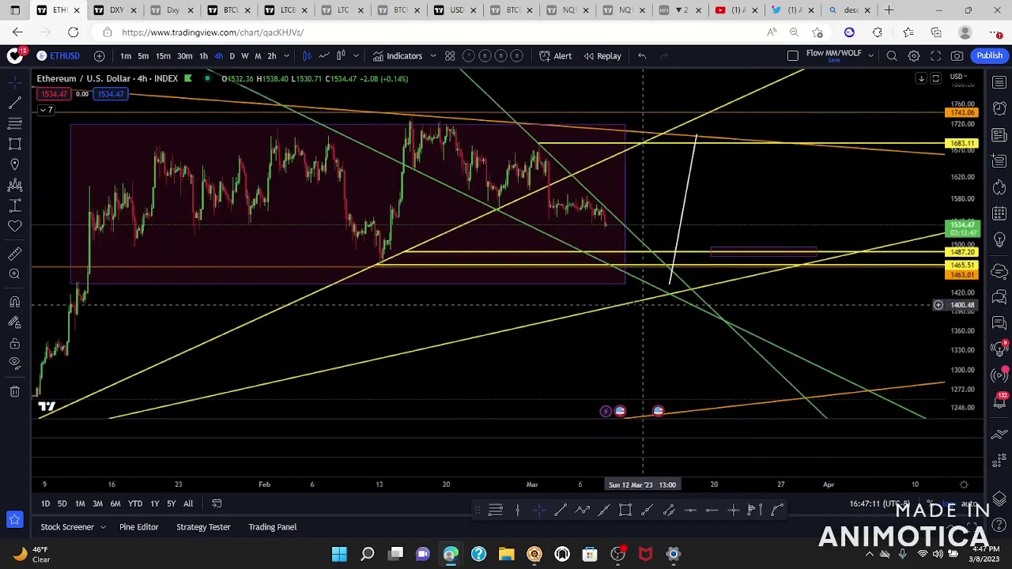
{"action": "left_click", "coordinate": [684, 212]}
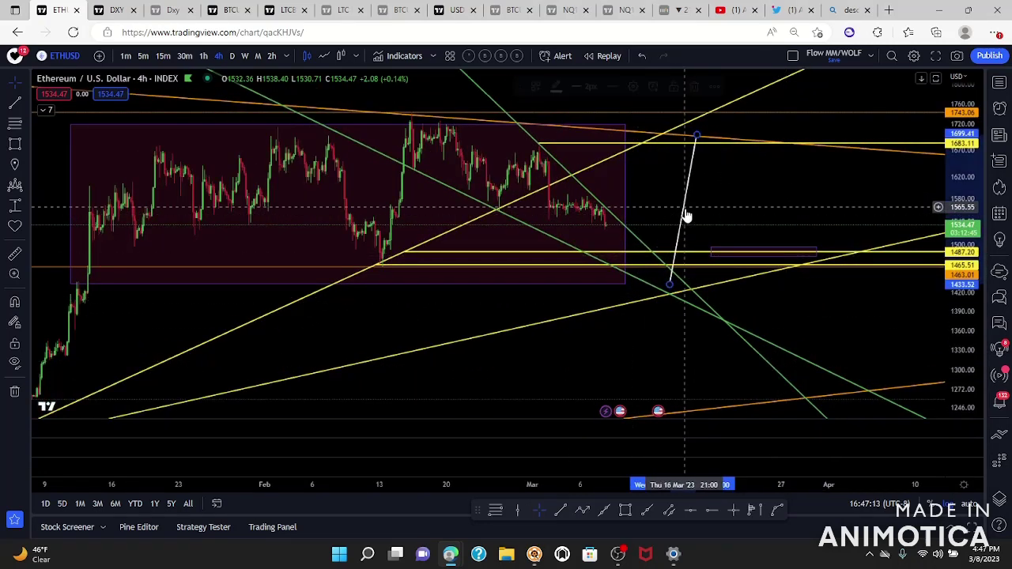
{"action": "left_click_drag", "start_coordinate": [726, 177], "coordinate": [759, 205]}
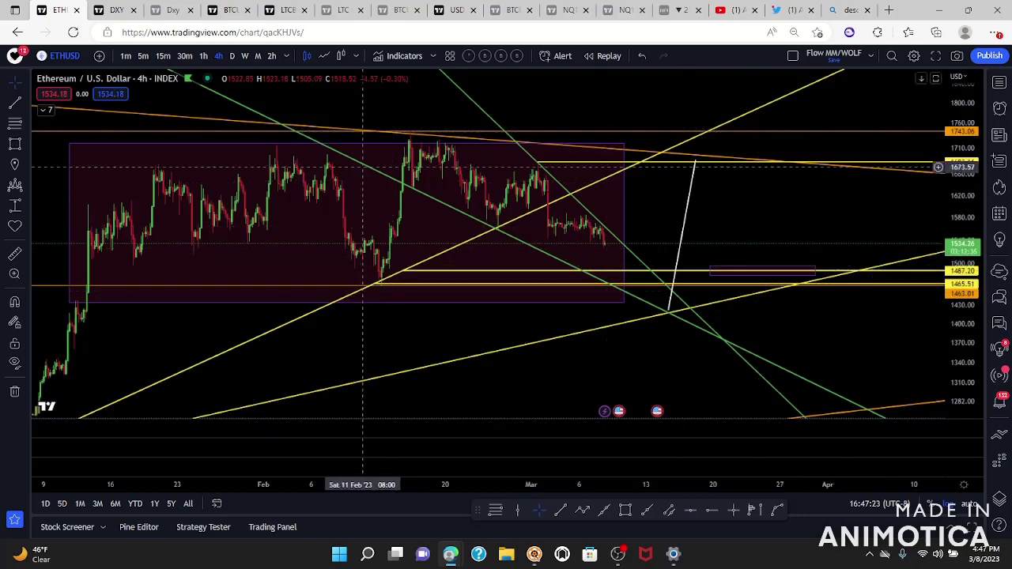
Examine the shifted white projection line against the late-2022 consolidation ranges, the falling orange line and the yellow support levels
{"action": "scroll", "coordinate": [696, 237], "scroll_direction": "down", "scroll_amount": 3}
{"action": "scroll", "coordinate": [615, 174], "scroll_direction": "down", "scroll_amount": 3}
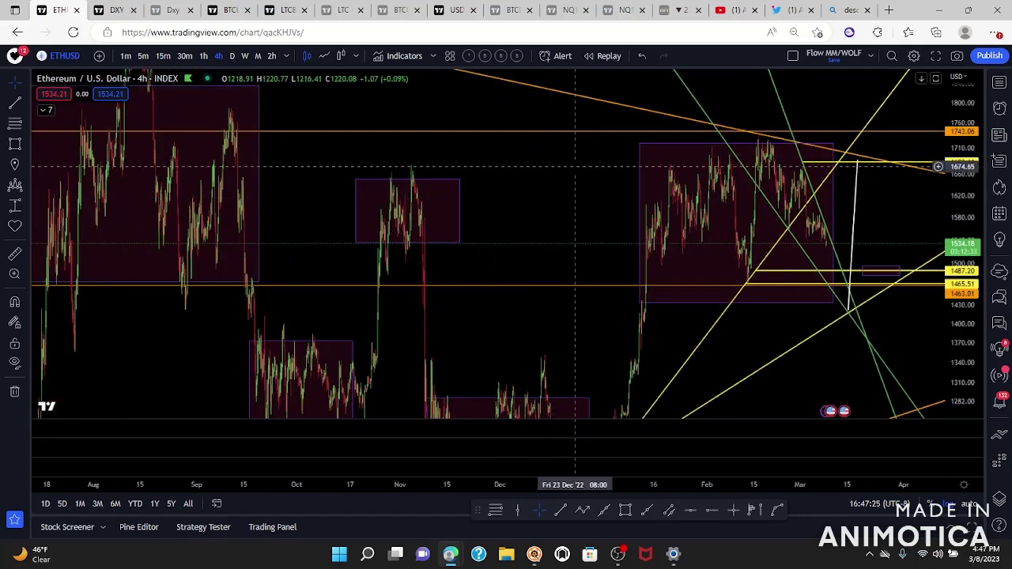
{"action": "left_click_drag", "start_coordinate": [571, 178], "coordinate": [546, 226]}
{"action": "left_click_drag", "start_coordinate": [962, 180], "coordinate": [963, 269]}
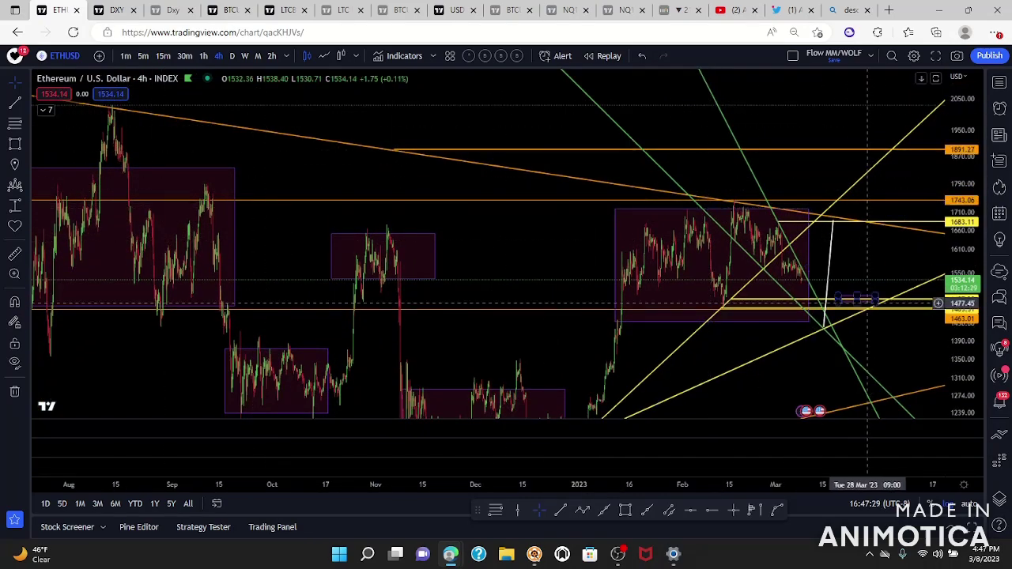
{"action": "scroll", "coordinate": [868, 303], "scroll_direction": "up", "scroll_amount": 5}
{"action": "mouse_move", "coordinate": [677, 269]}
{"action": "left_mouse_down"}
{"action": "mouse_move", "coordinate": [454, 257]}
{"action": "mouse_move", "coordinate": [437, 237]}
{"action": "mouse_move", "coordinate": [678, 259]}
{"action": "left_mouse_up"}
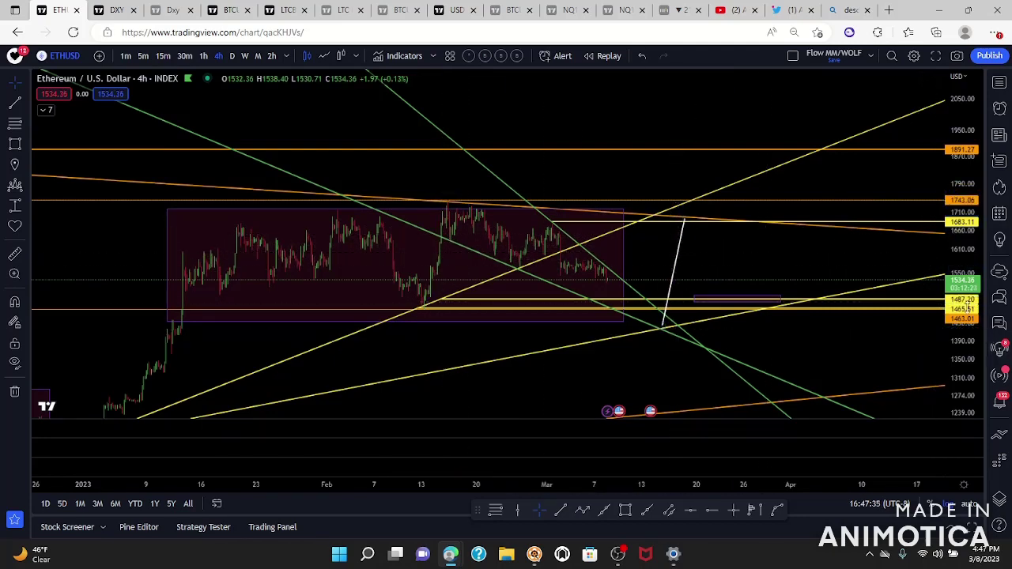
{"action": "left_click_drag", "start_coordinate": [967, 345], "coordinate": [966, 273]}
{"action": "left_click_drag", "start_coordinate": [761, 273], "coordinate": [807, 201]}
{"action": "left_click_drag", "start_coordinate": [444, 342], "coordinate": [348, 307]}
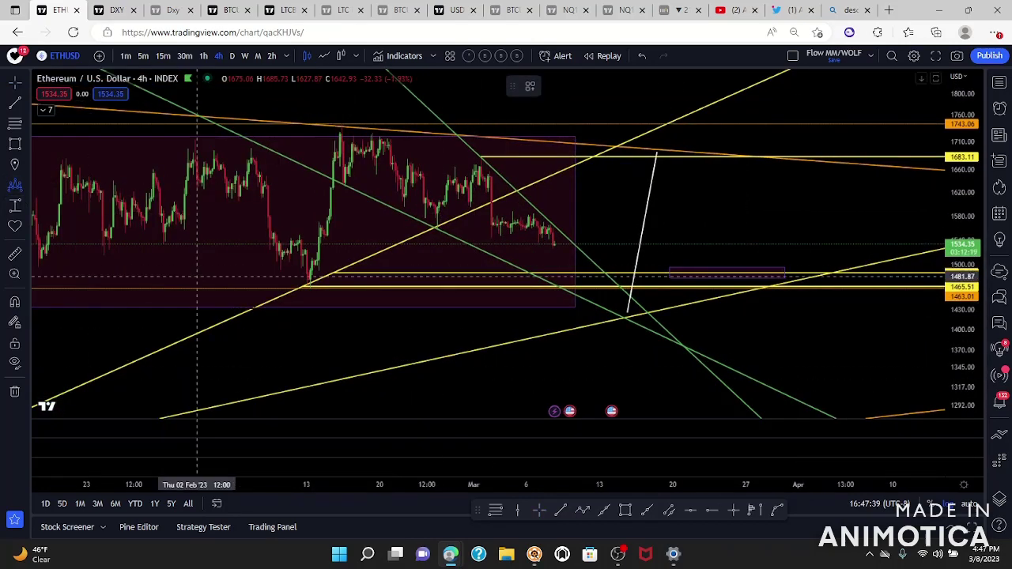
Draw a head and shoulders pattern from 13 January to 9 April 2023, with its left shoulder at 1725.41, head at 1732.75 and right shoulder at 1693.29
{"action": "scroll", "coordinate": [254, 309], "scroll_direction": "down", "scroll_amount": 2}
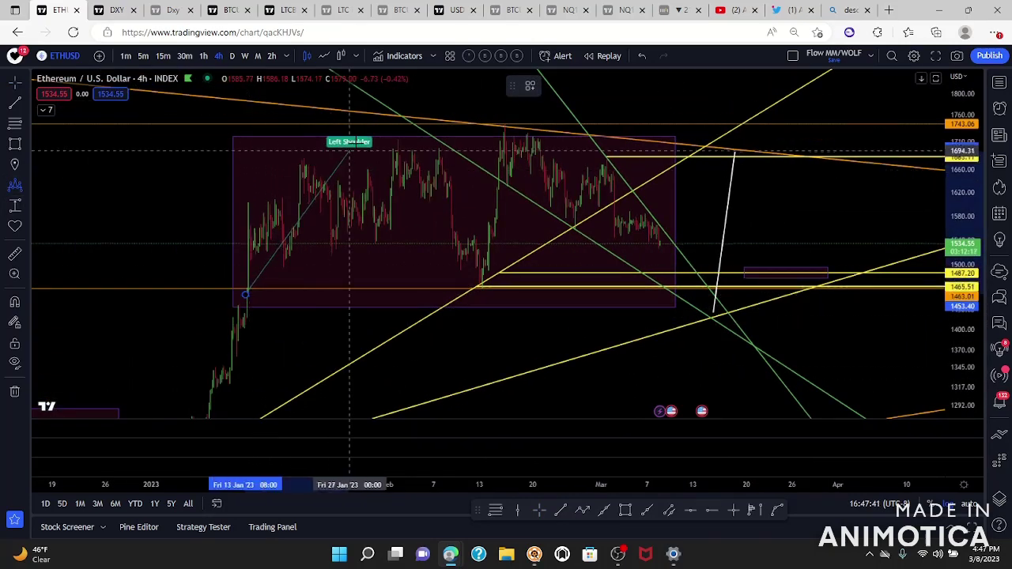
{"action": "left_click", "coordinate": [365, 133]}
{"action": "left_click", "coordinate": [484, 286]}
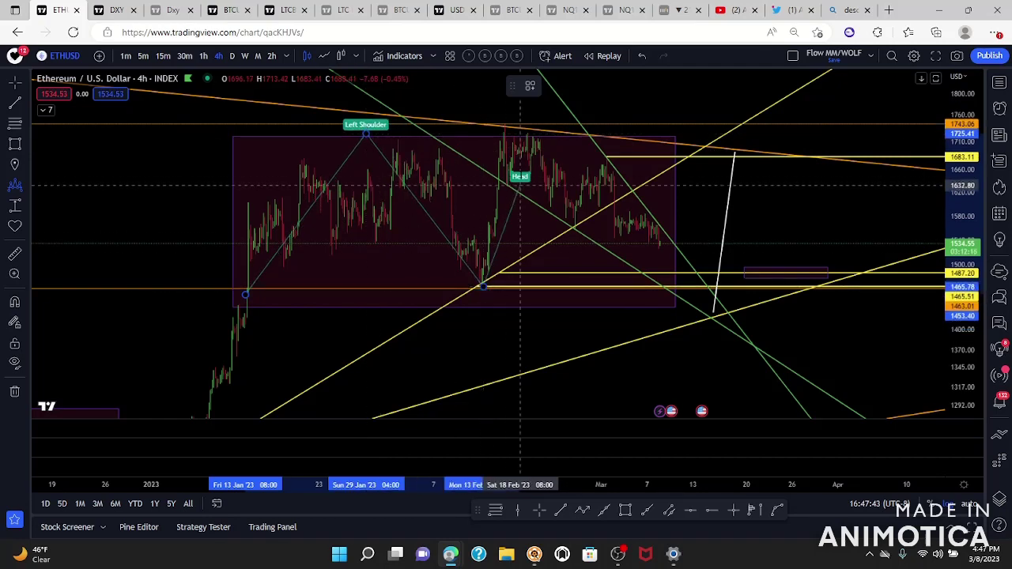
{"action": "left_click", "coordinate": [527, 129]}
{"action": "left_click", "coordinate": [676, 285]}
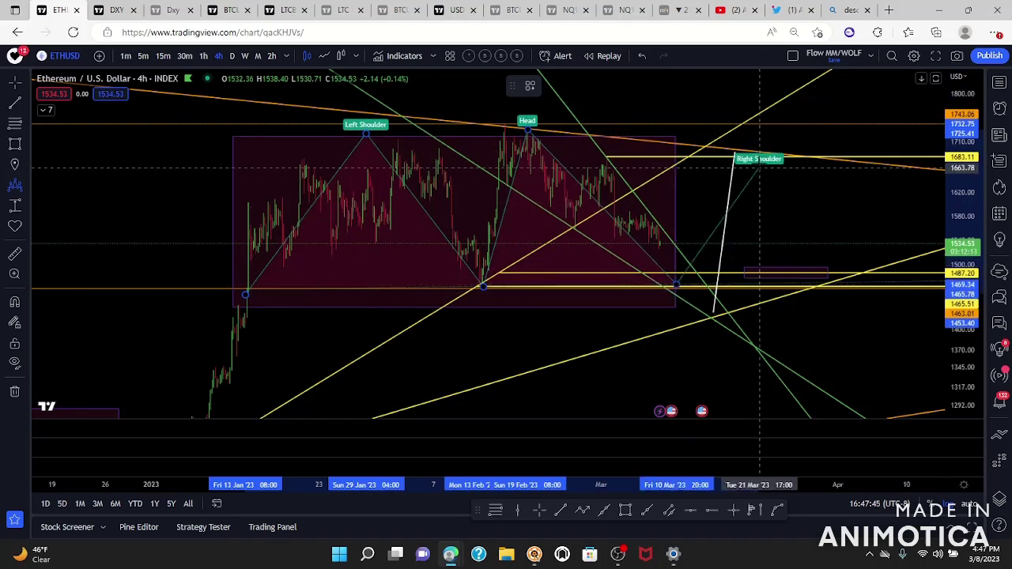
{"action": "left_click", "coordinate": [762, 153]}
{"action": "left_click", "coordinate": [902, 286]}
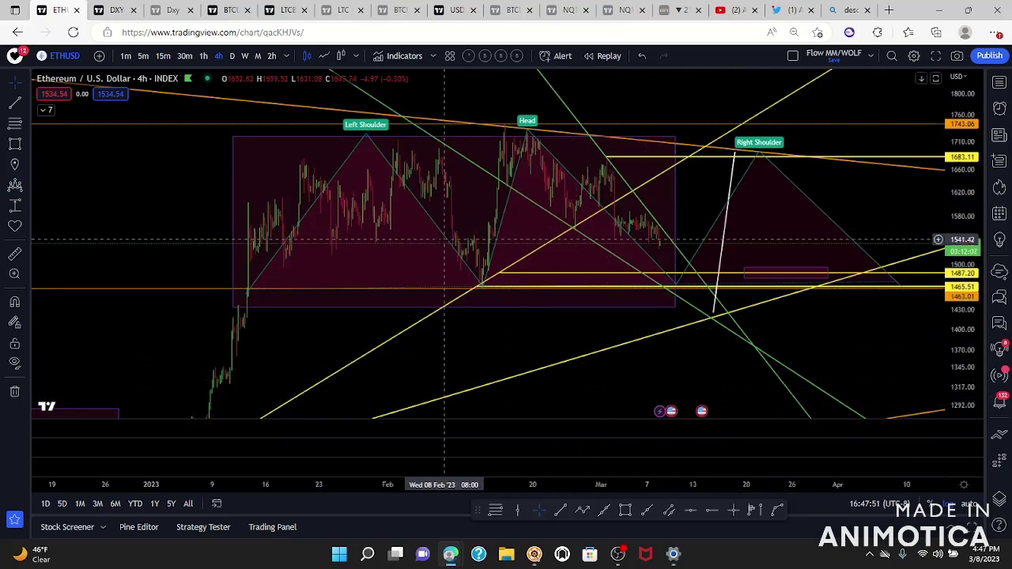
Delete the head and shoulders pattern drawn over the January–April 2023 price area
{"action": "scroll", "coordinate": [546, 356], "scroll_direction": "down", "scroll_amount": 5}
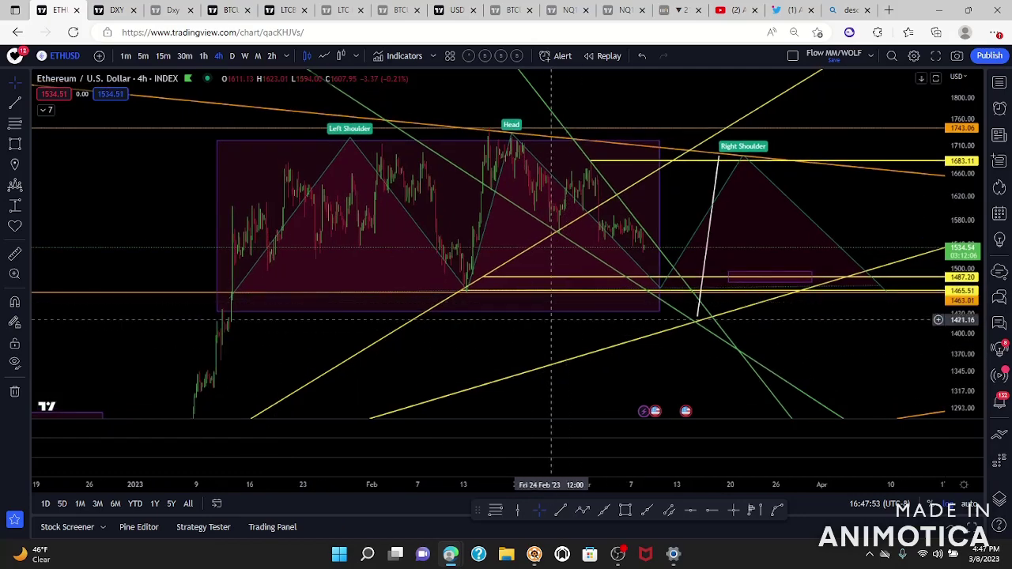
{"action": "left_click_drag", "start_coordinate": [720, 331], "coordinate": [568, 274]}
{"action": "left_click_drag", "start_coordinate": [966, 196], "coordinate": [986, 357]}
{"action": "scroll", "coordinate": [755, 275], "scroll_direction": "down", "scroll_amount": 1}
{"action": "scroll", "coordinate": [754, 274], "scroll_direction": "down", "scroll_amount": 5}
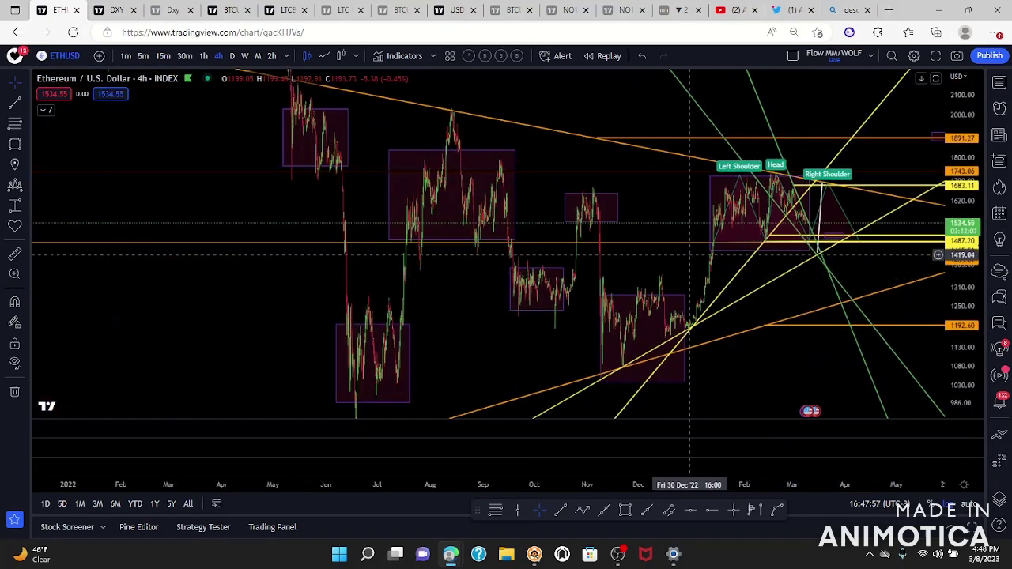
{"action": "scroll", "coordinate": [701, 273], "scroll_direction": "up", "scroll_amount": 5}
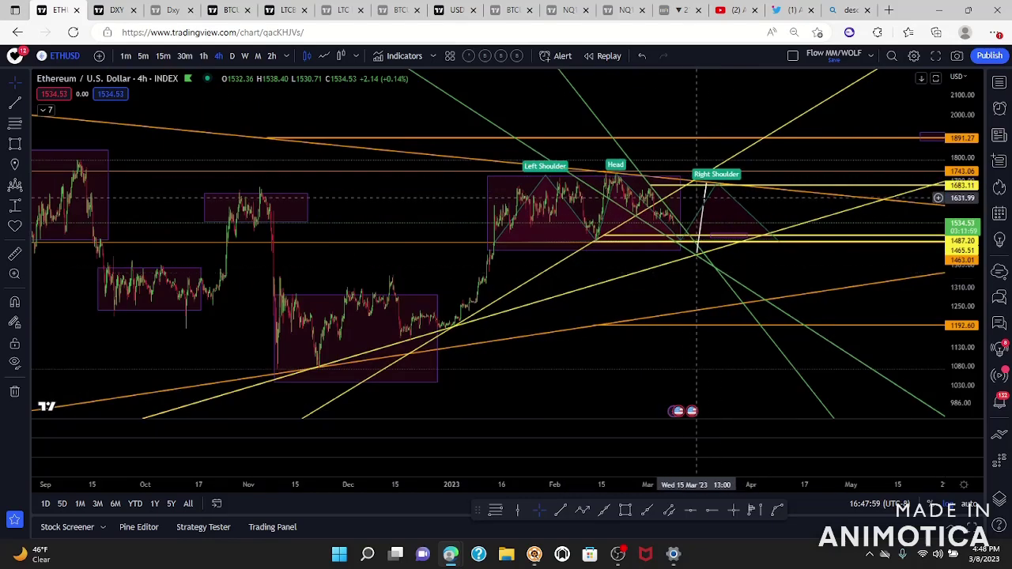
{"action": "left_click", "coordinate": [712, 192]}
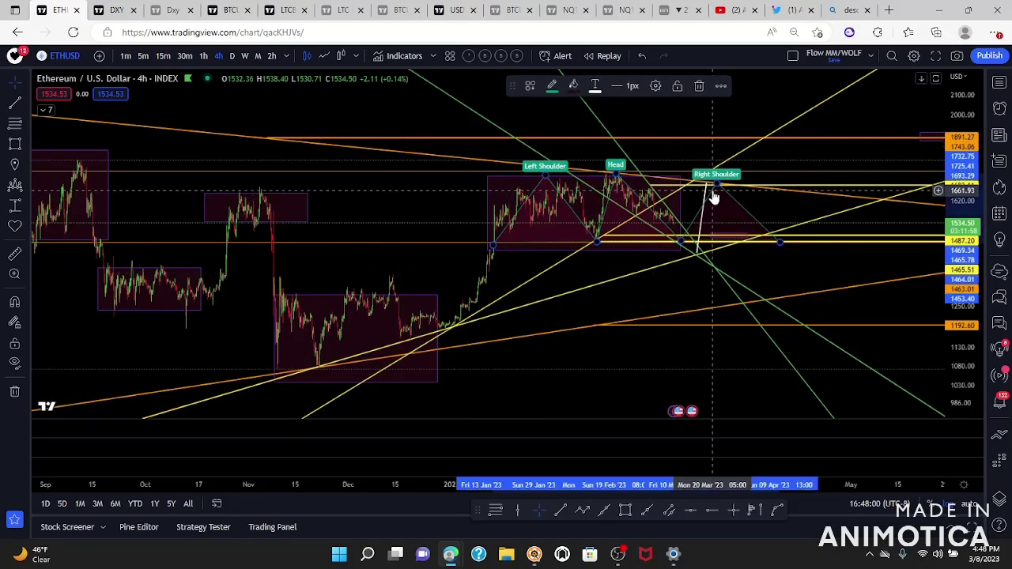
{"action": "left_click", "coordinate": [699, 87]}
Move the upper end of the white projection line to 1667.93 on 19 March, just below the 1683.11 yellow level
{"action": "left_click_drag", "start_coordinate": [684, 293], "coordinate": [673, 291]}
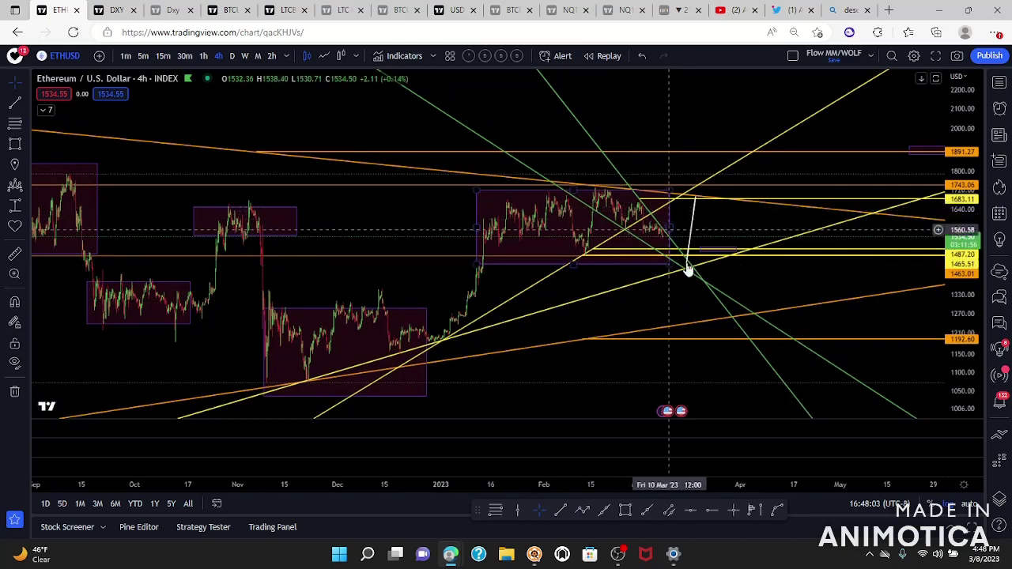
{"action": "left_click_drag", "start_coordinate": [927, 353], "coordinate": [966, 255]}
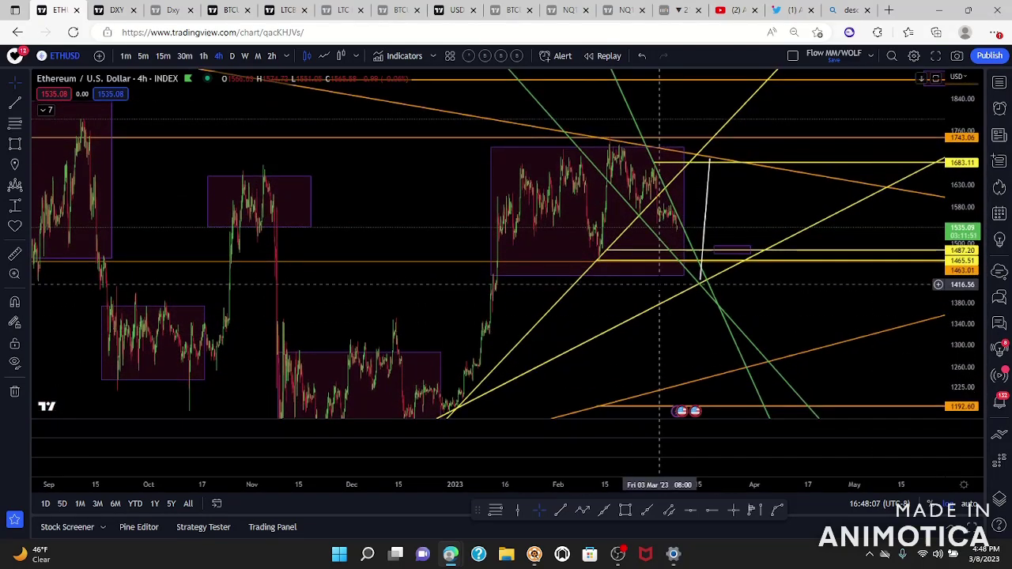
{"action": "scroll", "coordinate": [831, 321], "scroll_direction": "up", "scroll_amount": 5}
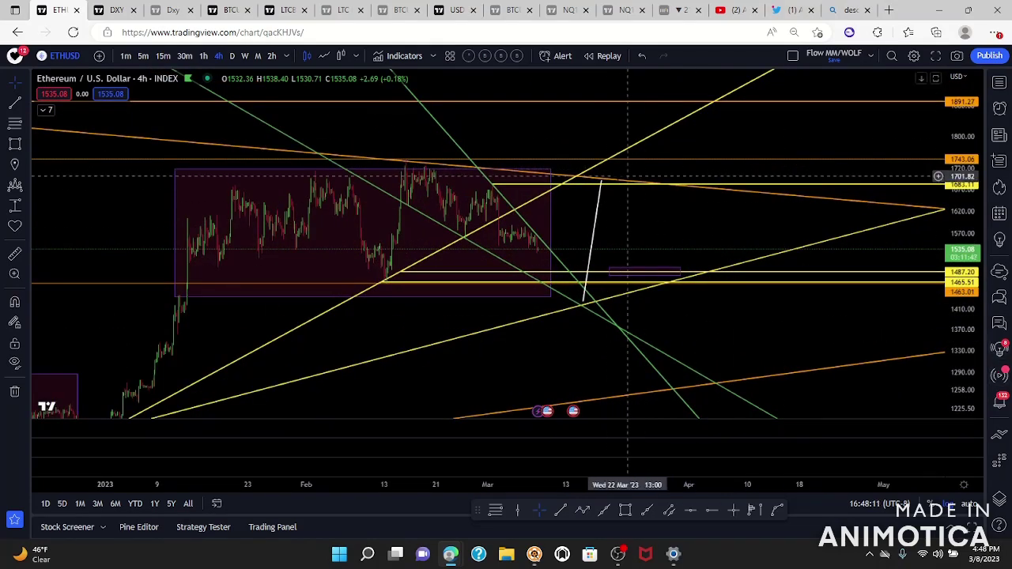
{"action": "left_click", "coordinate": [610, 191]}
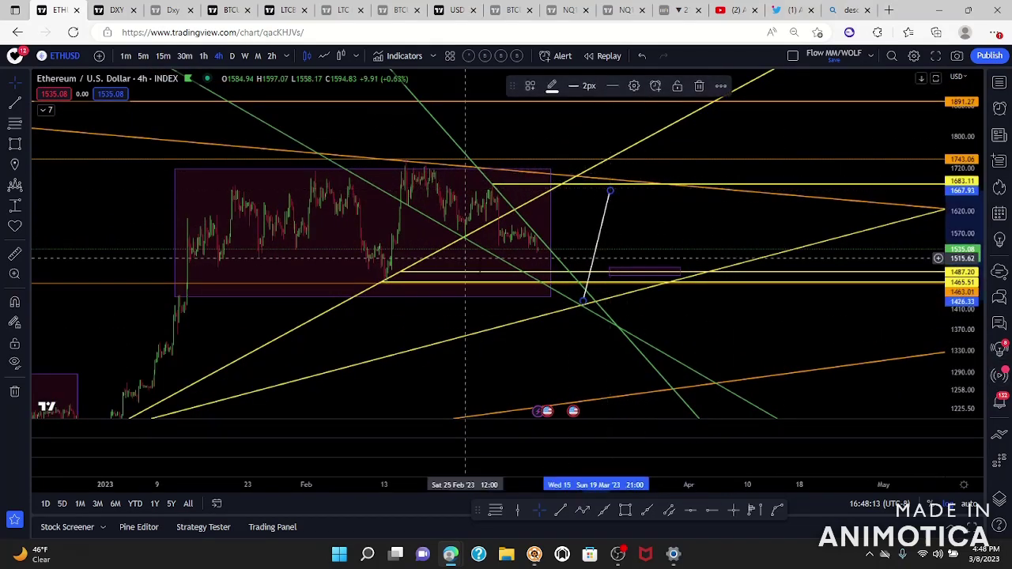
Switch the chart to the daily timeframe and show the hidden Pivots HL indicator
{"action": "scroll", "coordinate": [862, 213], "scroll_direction": "up", "scroll_amount": 5}
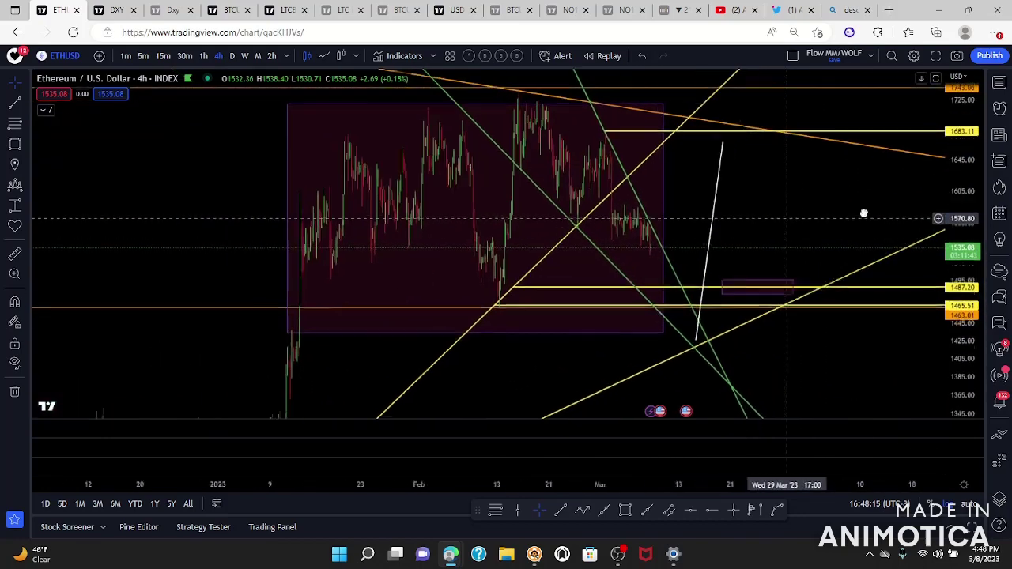
{"action": "left_click", "coordinate": [230, 56]}
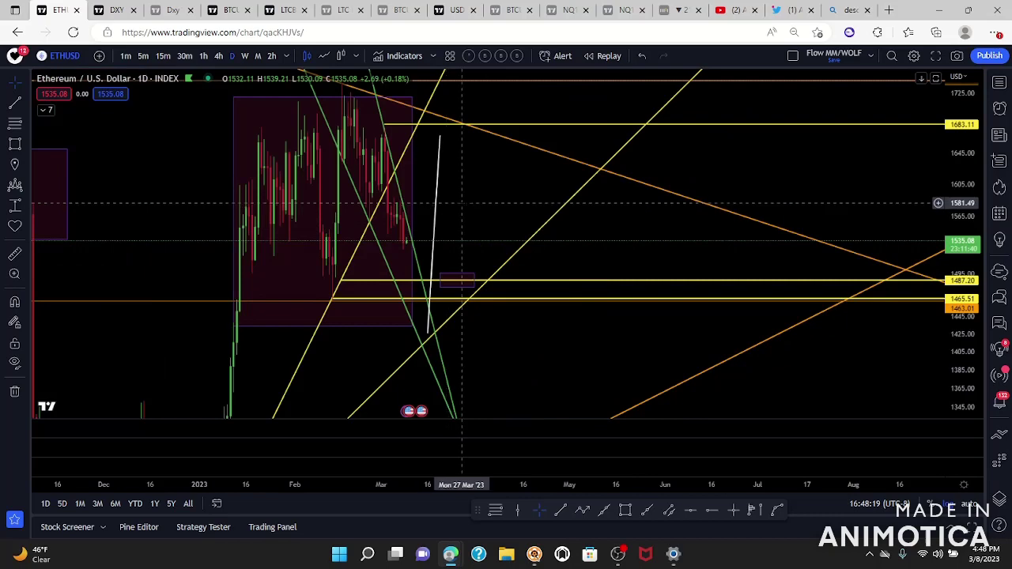
{"action": "scroll", "coordinate": [462, 203], "scroll_direction": "up", "scroll_amount": 5}
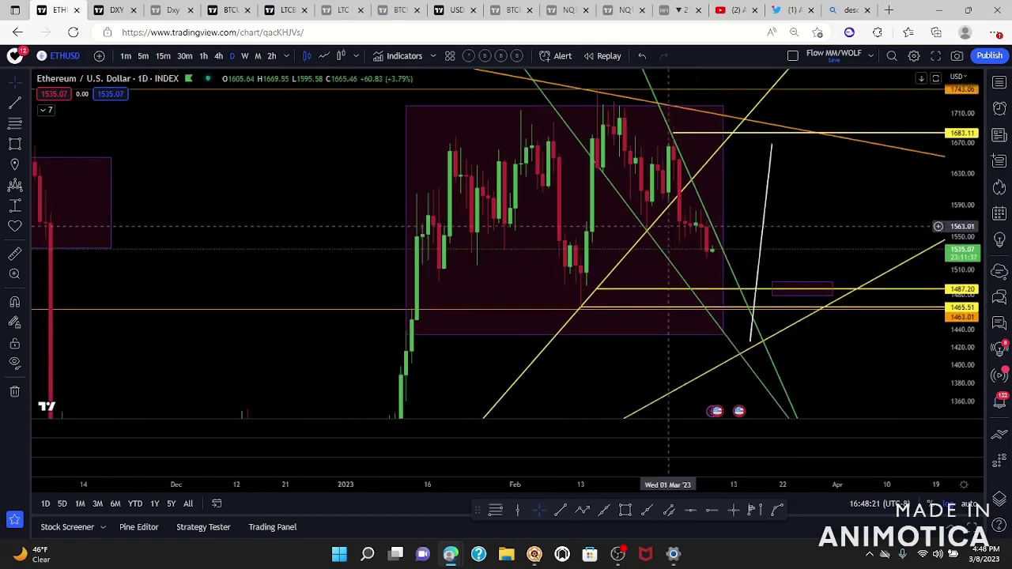
{"action": "left_click", "coordinate": [46, 110]}
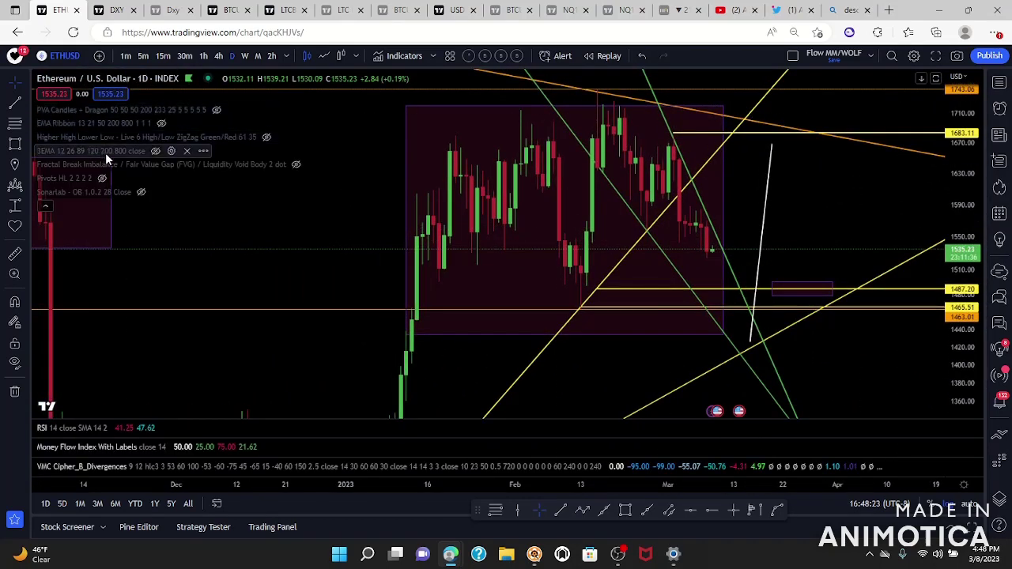
{"action": "left_click", "coordinate": [102, 179]}
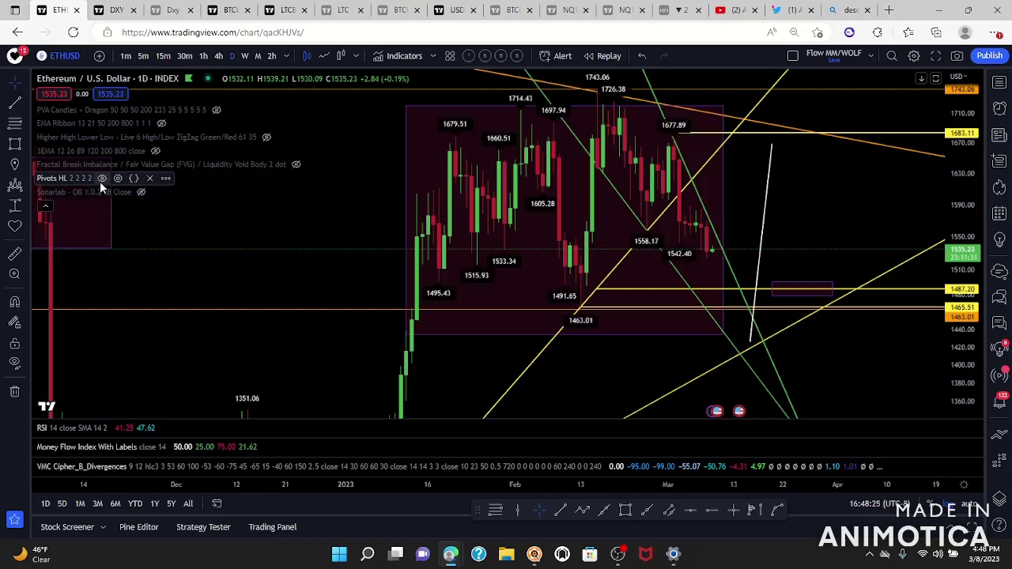
Draw a yellow horizontal ray at 1541.25 starting from the 3 March swing low
{"action": "scroll", "coordinate": [785, 319], "scroll_direction": "up", "scroll_amount": 5}
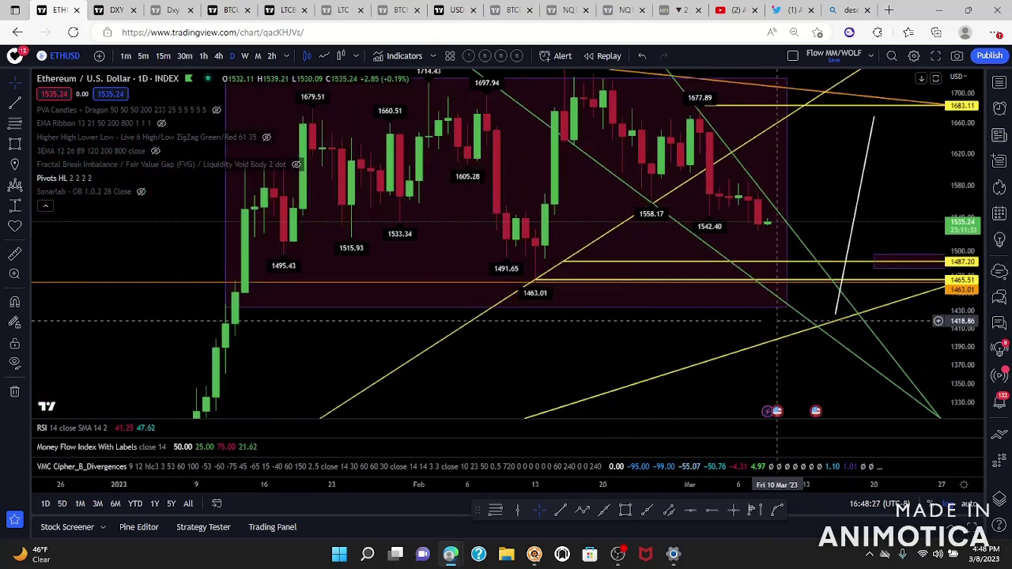
{"action": "left_click_drag", "start_coordinate": [724, 328], "coordinate": [676, 350]}
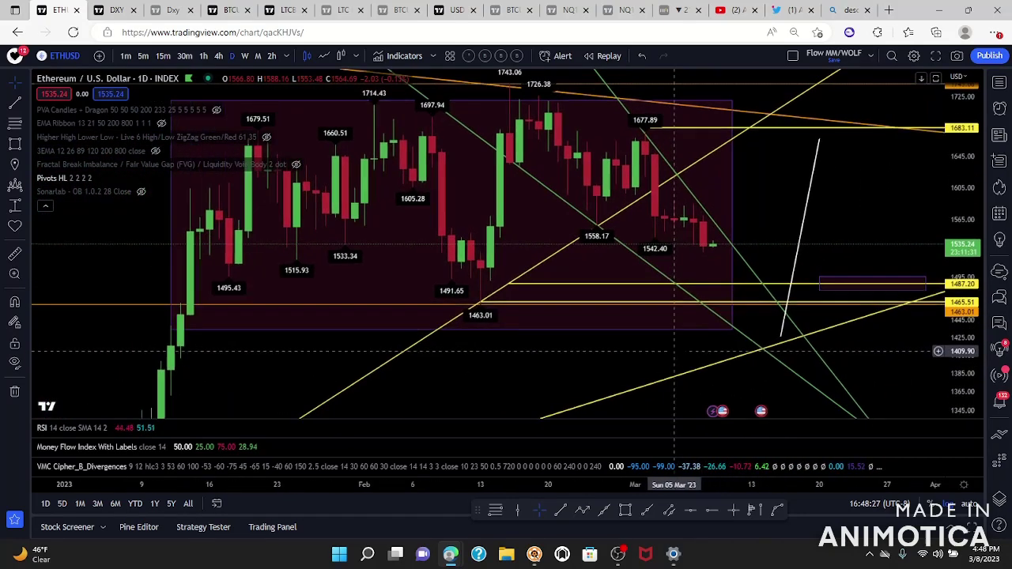
{"action": "left_click", "coordinate": [712, 512]}
{"action": "left_click", "coordinate": [655, 239]}
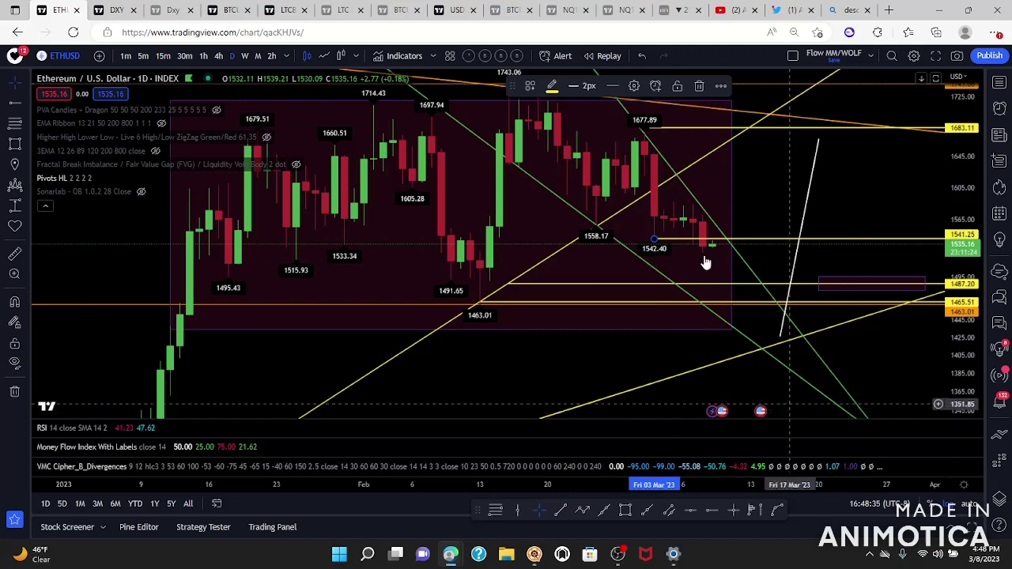
{"action": "scroll", "coordinate": [732, 259], "scroll_direction": "down", "scroll_amount": 2}
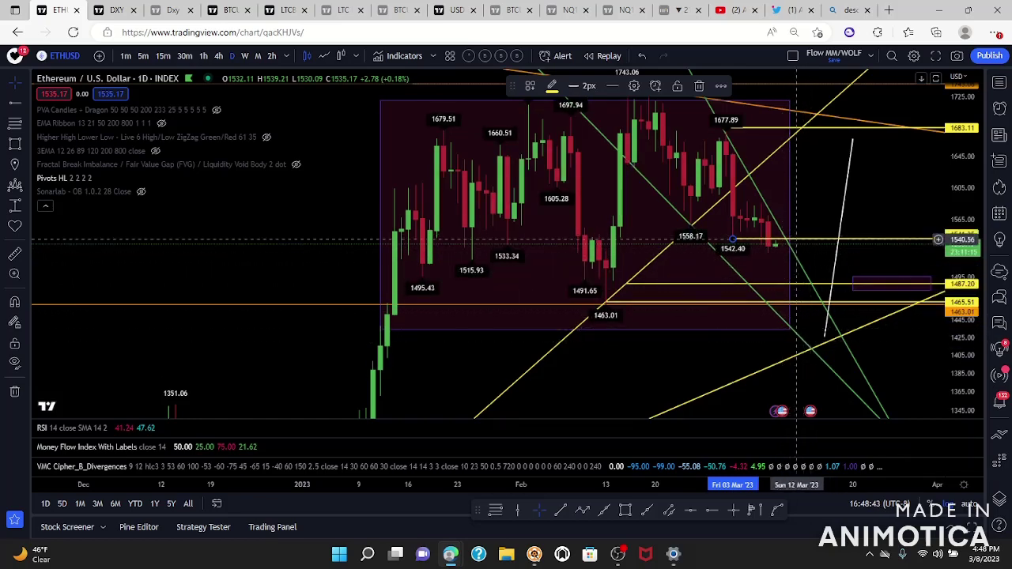
{"action": "left_click_drag", "start_coordinate": [747, 243], "coordinate": [654, 243]}
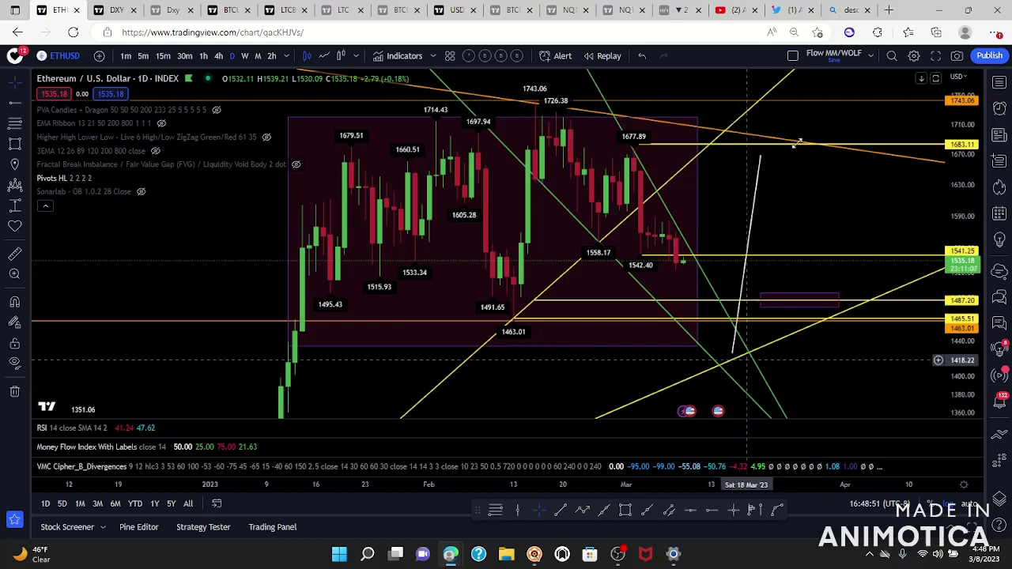
{"action": "scroll", "coordinate": [824, 263], "scroll_direction": "up", "scroll_amount": 2}
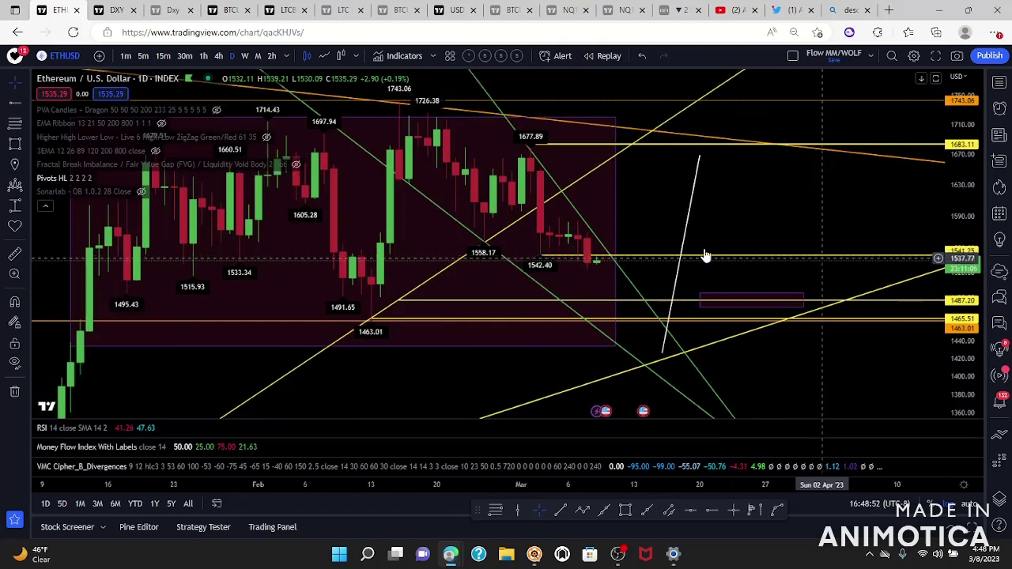
{"action": "left_click", "coordinate": [568, 264]}
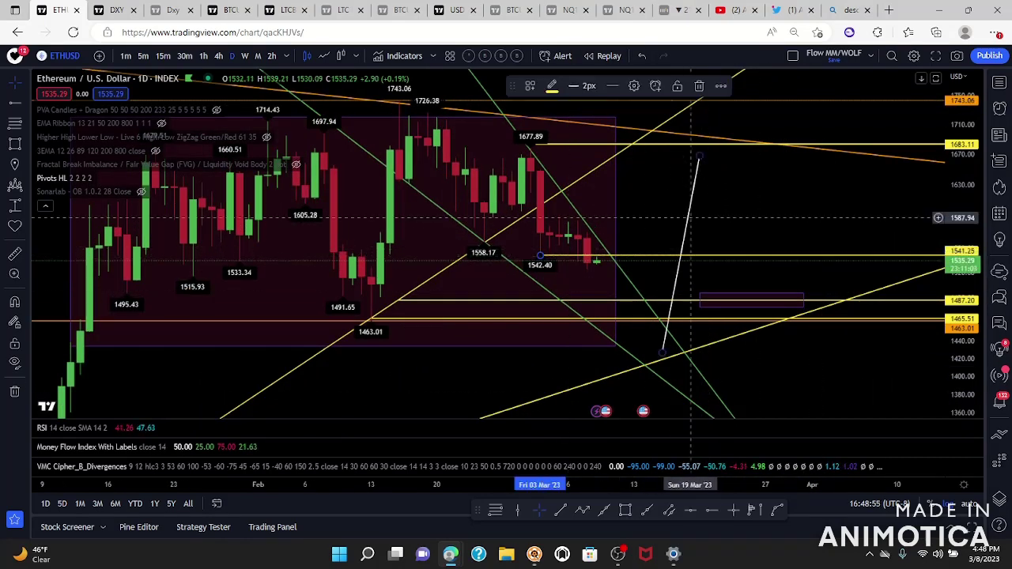
Delete the yellow horizontal ray at 1541.25 and the large purple rectangle covering the January–March price range
{"action": "left_click", "coordinate": [700, 86]}
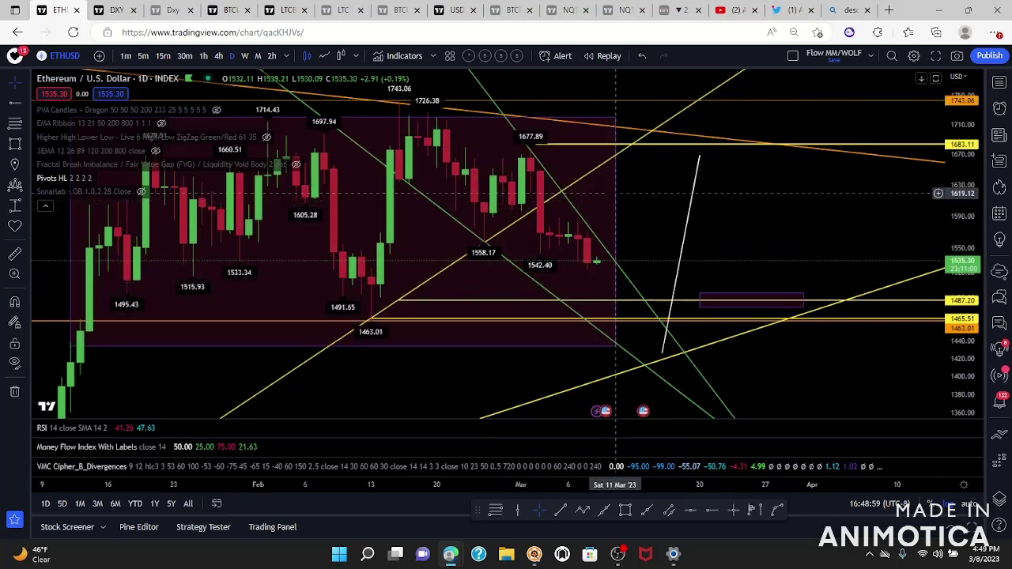
{"action": "left_click", "coordinate": [679, 86]}
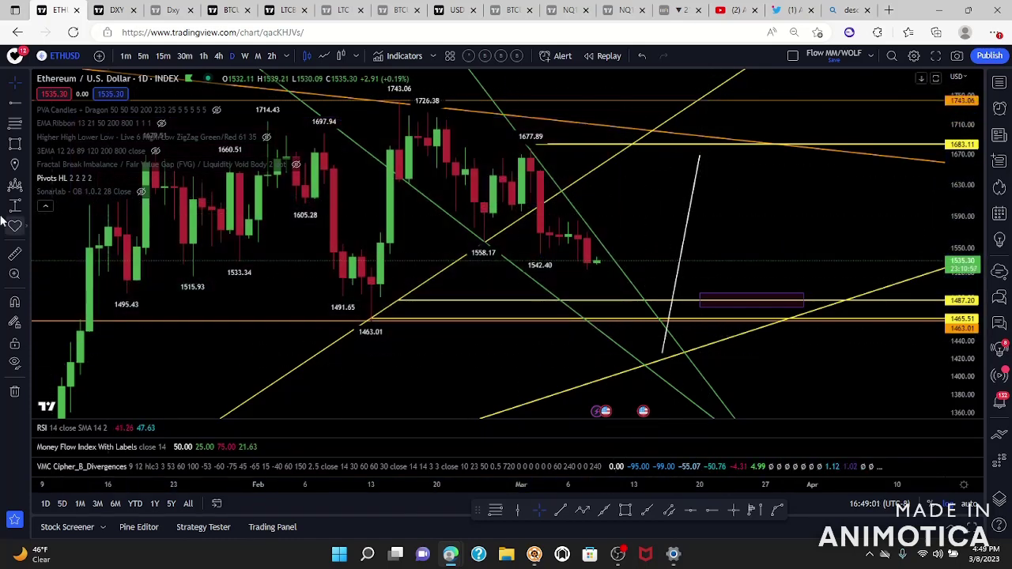
Draw a projected rectangle below the current price over mid-March, spanning about 1478 to 1400
{"action": "left_click", "coordinate": [624, 510]}
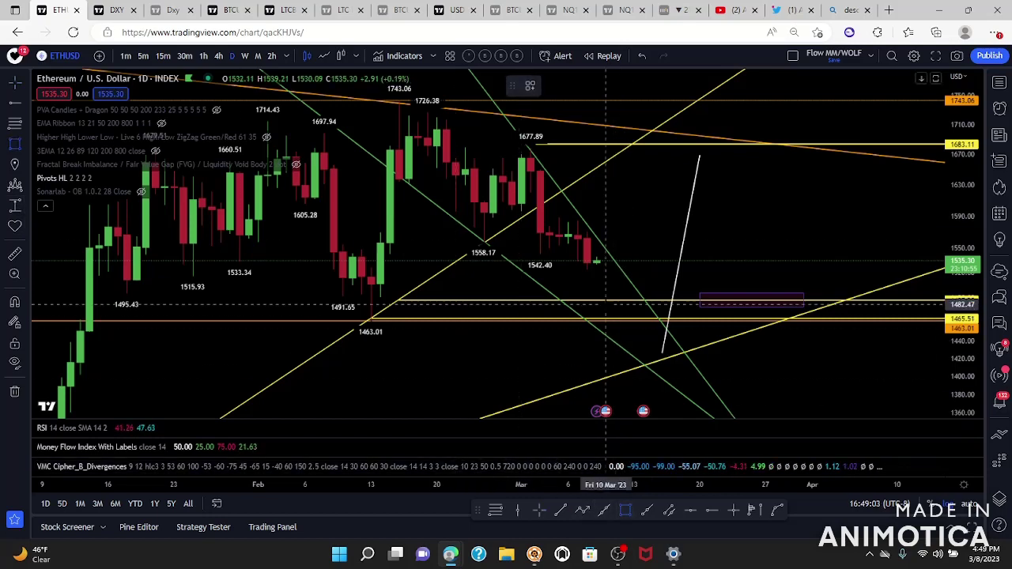
{"action": "left_click", "coordinate": [692, 377]}
{"action": "left_click_drag", "start_coordinate": [755, 236], "coordinate": [837, 263]}
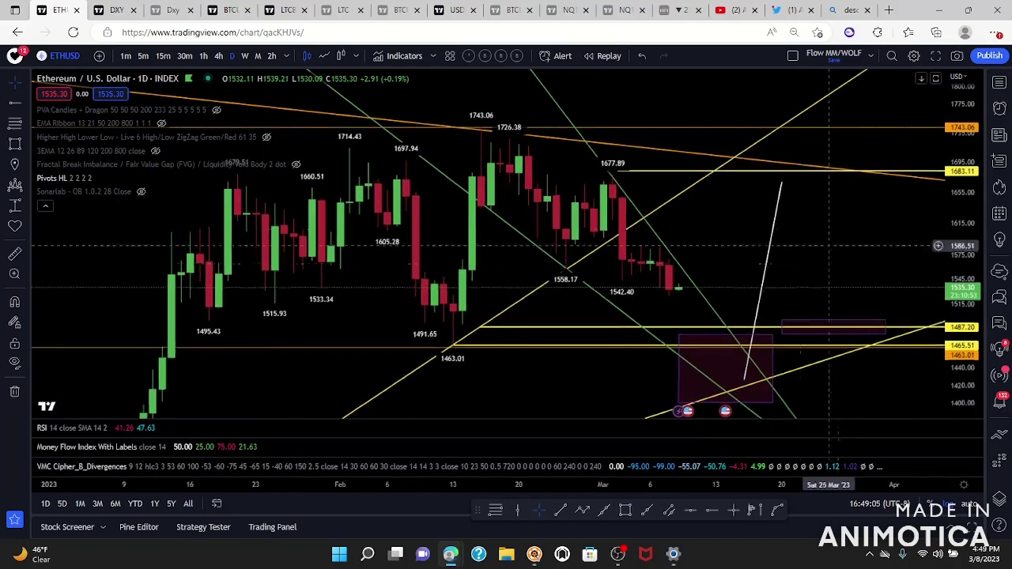
Switch the chart to the 4-hour timeframe and hide the Pivots HL indicator
{"action": "left_click", "coordinate": [218, 56]}
{"action": "scroll", "coordinate": [782, 238], "scroll_direction": "down", "scroll_amount": 9}
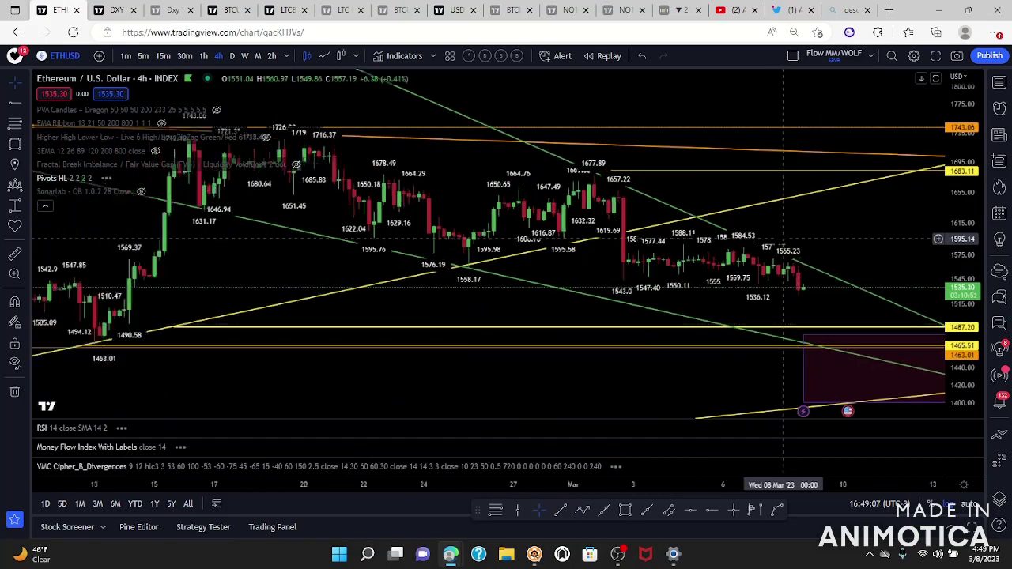
{"action": "mouse_move", "coordinate": [97, 176]}
{"action": "scroll", "coordinate": [366, 269], "scroll_direction": "down", "scroll_amount": 2}
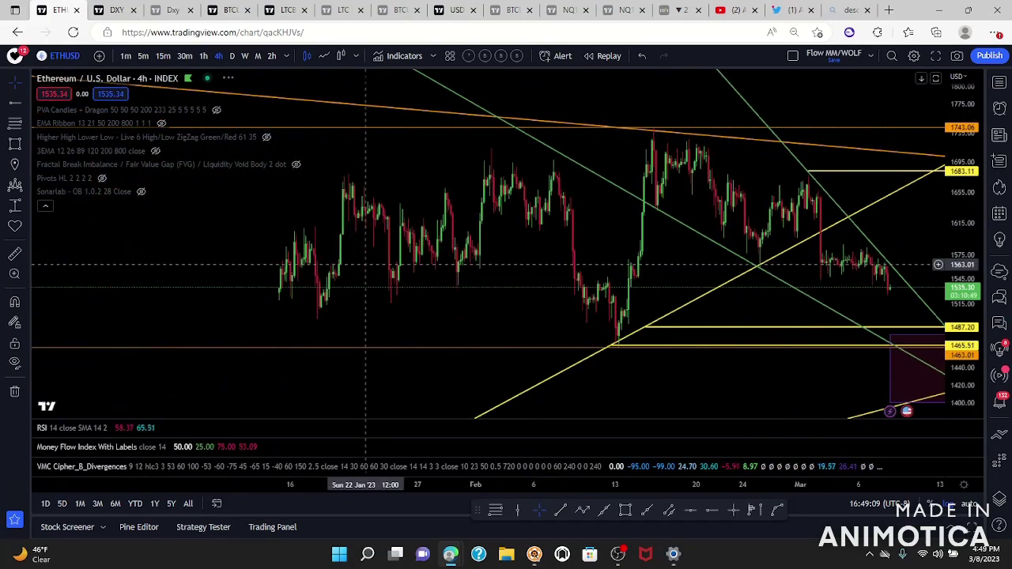
Collapse the indicator legend on the 4-hour chart
{"action": "scroll", "coordinate": [680, 386], "scroll_direction": "down", "scroll_amount": 2}
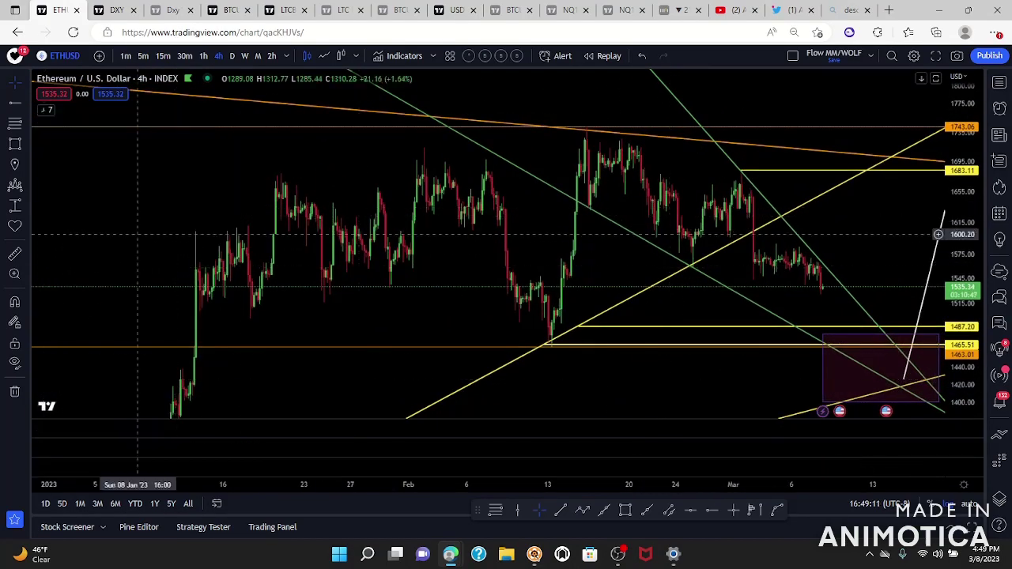
{"action": "left_click_drag", "start_coordinate": [673, 384], "coordinate": [600, 369]}
{"action": "scroll", "coordinate": [600, 369], "scroll_direction": "up", "scroll_amount": 2}
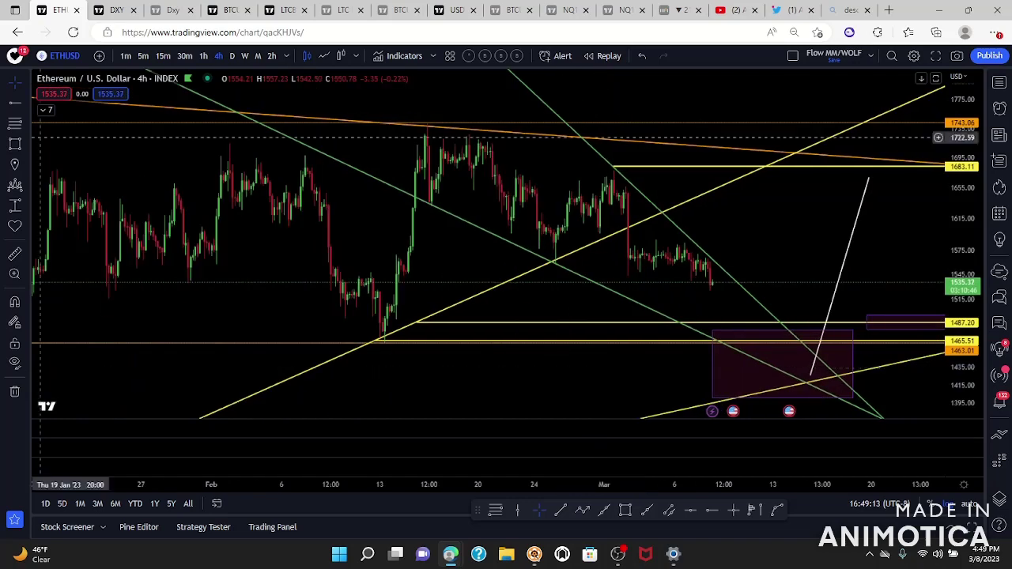
Box the three February consolidations with rectangles at 1532.22–1462.50, 1710.94–1669.67 and 1635.30 down to about 1590
{"action": "left_click", "coordinate": [14, 144]}
{"action": "left_click_drag", "start_coordinate": [321, 285], "coordinate": [401, 344]}
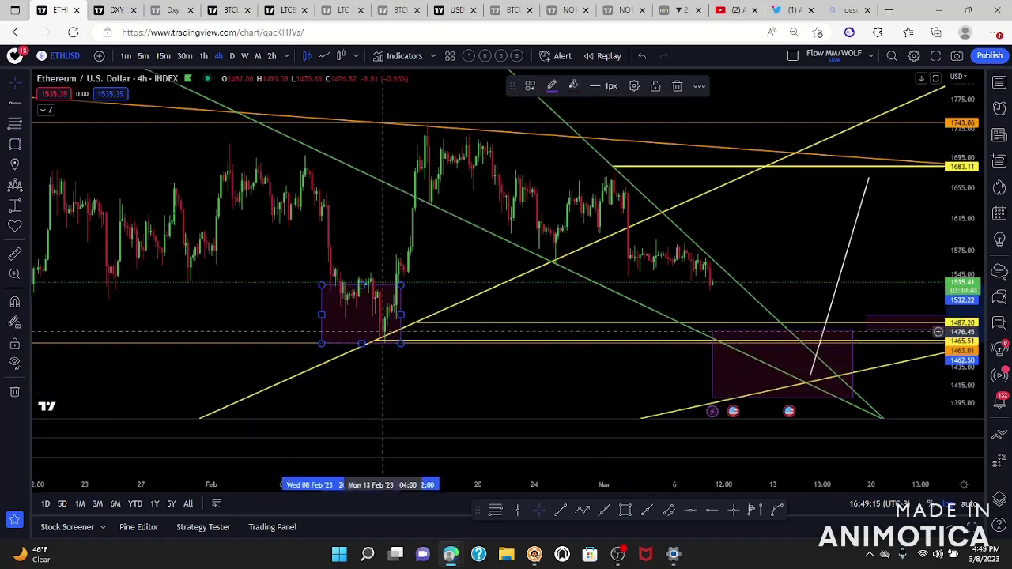
{"action": "left_click", "coordinate": [14, 144]}
{"action": "left_click_drag", "start_coordinate": [394, 147], "coordinate": [513, 177]}
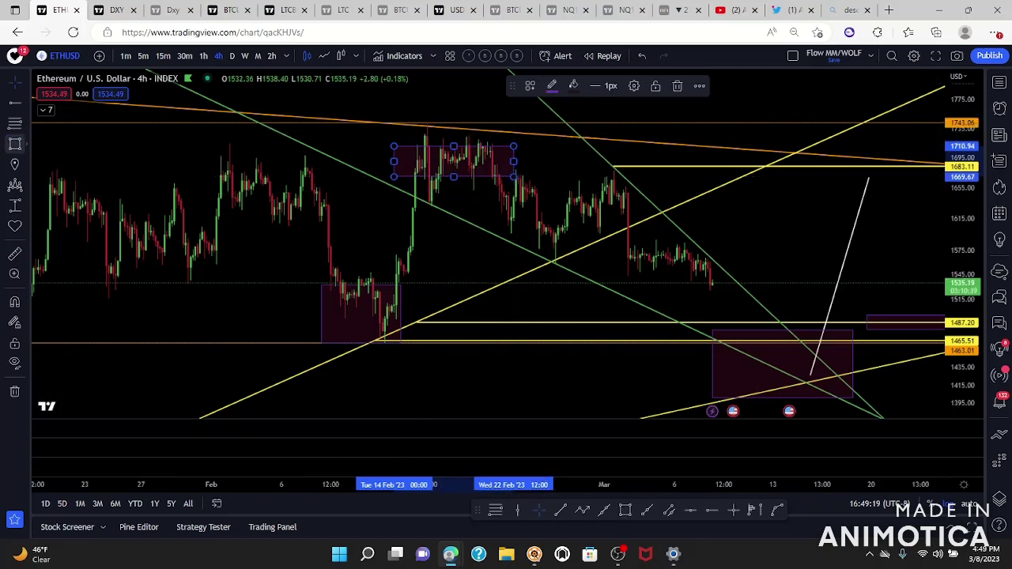
{"action": "left_click", "coordinate": [14, 144]}
{"action": "left_click_drag", "start_coordinate": [502, 203], "coordinate": [616, 238]}
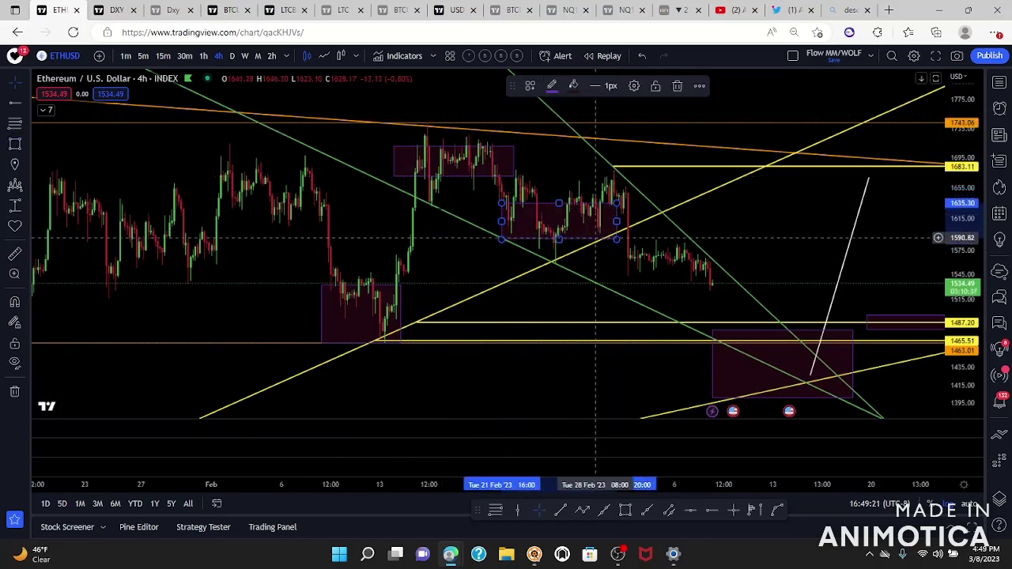
Box the early-March consolidation at about 1575–1545 and move the projected rectangle up to 1497.97–1418.86
{"action": "left_click", "coordinate": [14, 144]}
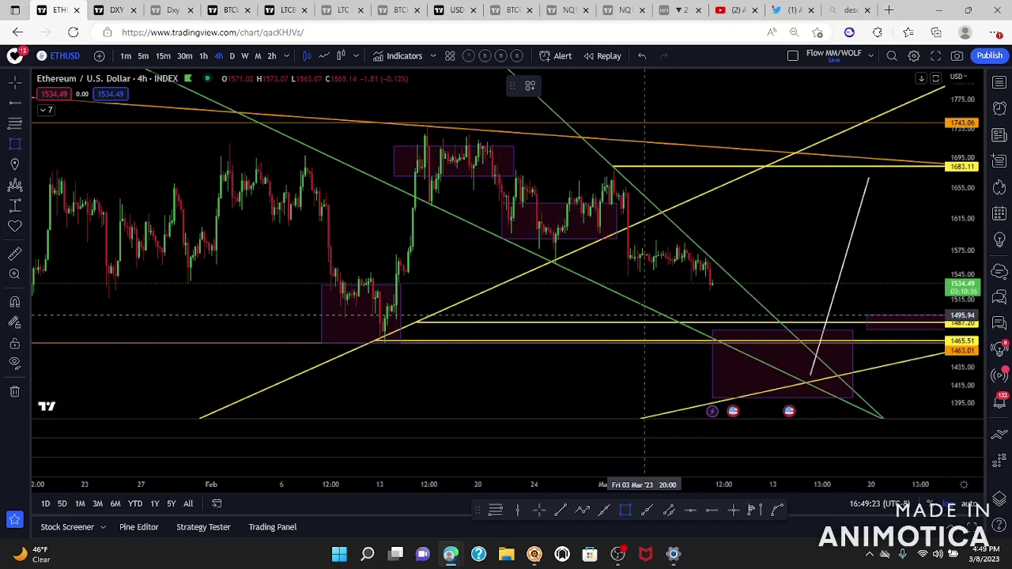
{"action": "mouse_move", "coordinate": [622, 251]}
{"action": "left_mouse_down"}
{"action": "mouse_move", "coordinate": [737, 276]}
{"action": "mouse_move", "coordinate": [750, 201]}
{"action": "left_mouse_up"}
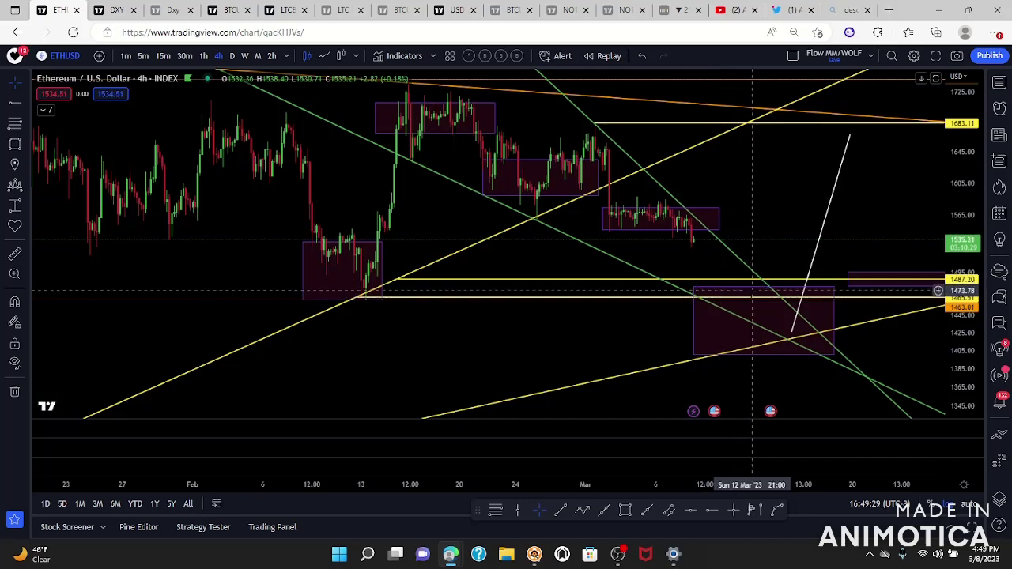
{"action": "left_click_drag", "start_coordinate": [753, 290], "coordinate": [755, 273]}
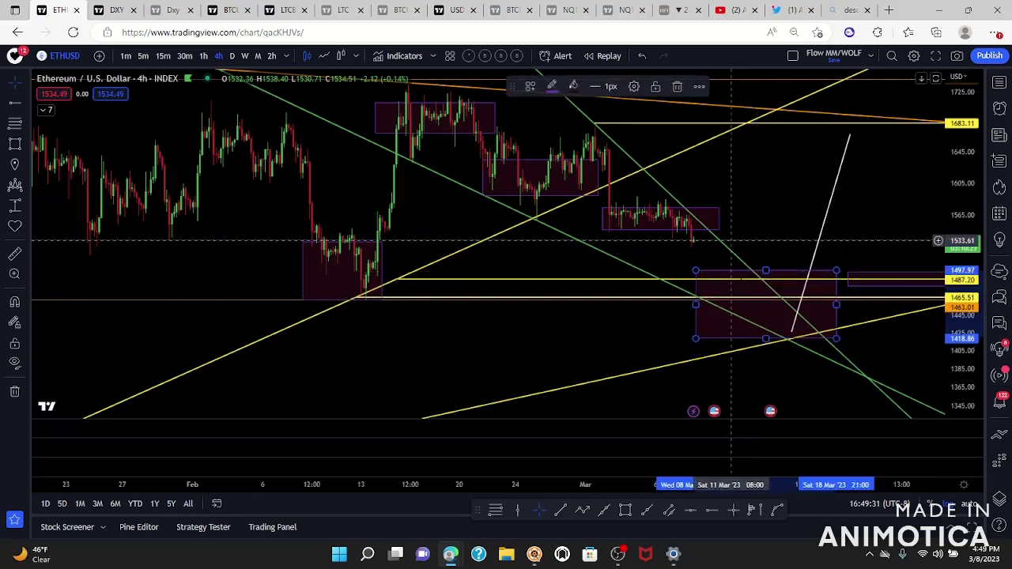
{"action": "left_click_drag", "start_coordinate": [577, 357], "coordinate": [434, 375]}
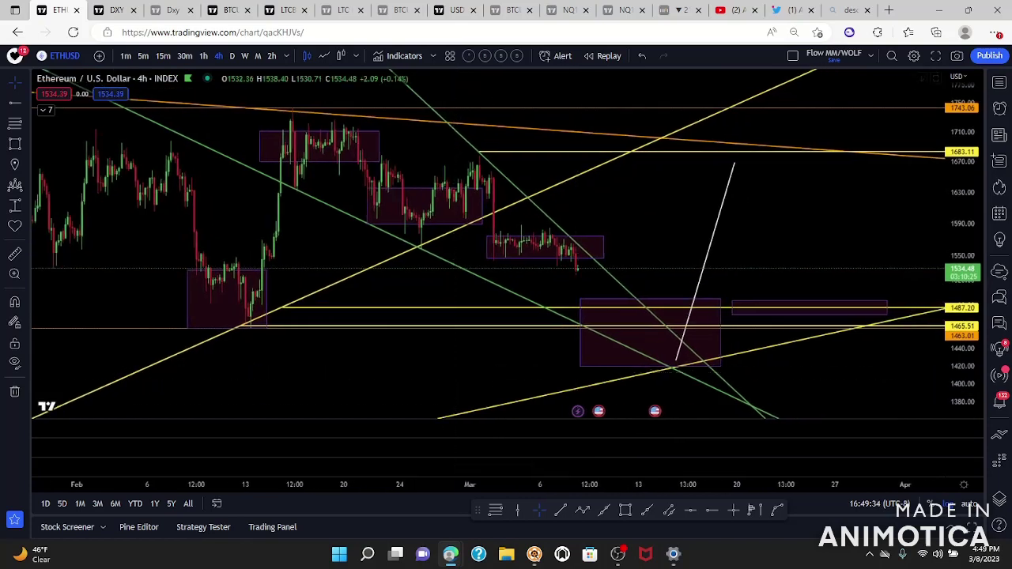
Brush a red freehand path through the projected rectangle, dipping near its lower edge and curving up to about 1570
{"action": "left_click", "coordinate": [28, 192]}
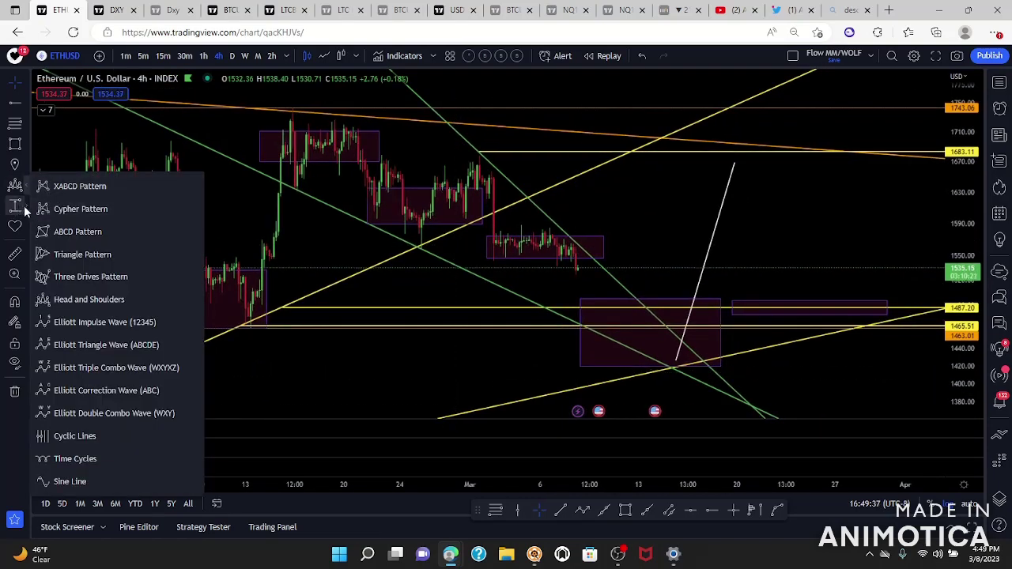
{"action": "left_click", "coordinate": [27, 208]}
{"action": "left_click", "coordinate": [28, 144]}
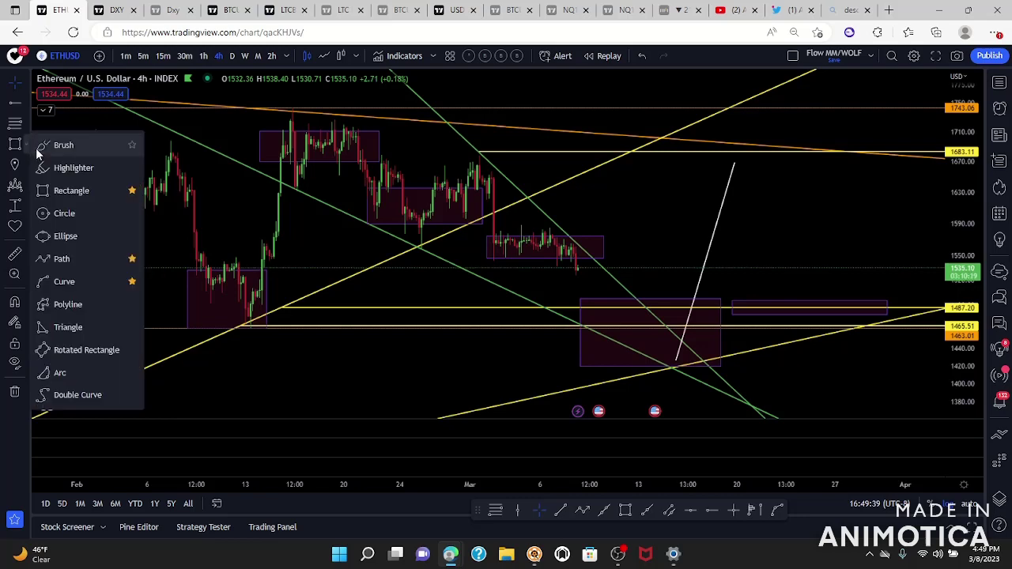
{"action": "left_click", "coordinate": [65, 145]}
{"action": "left_click_drag", "start_coordinate": [580, 308], "coordinate": [590, 325]}
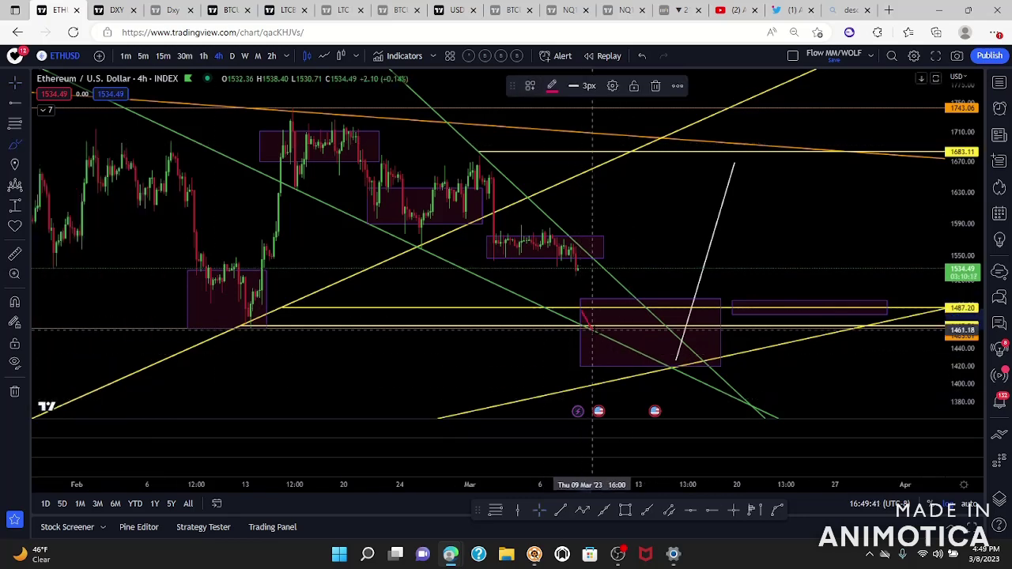
{"action": "left_click_drag", "start_coordinate": [724, 314], "coordinate": [733, 237]}
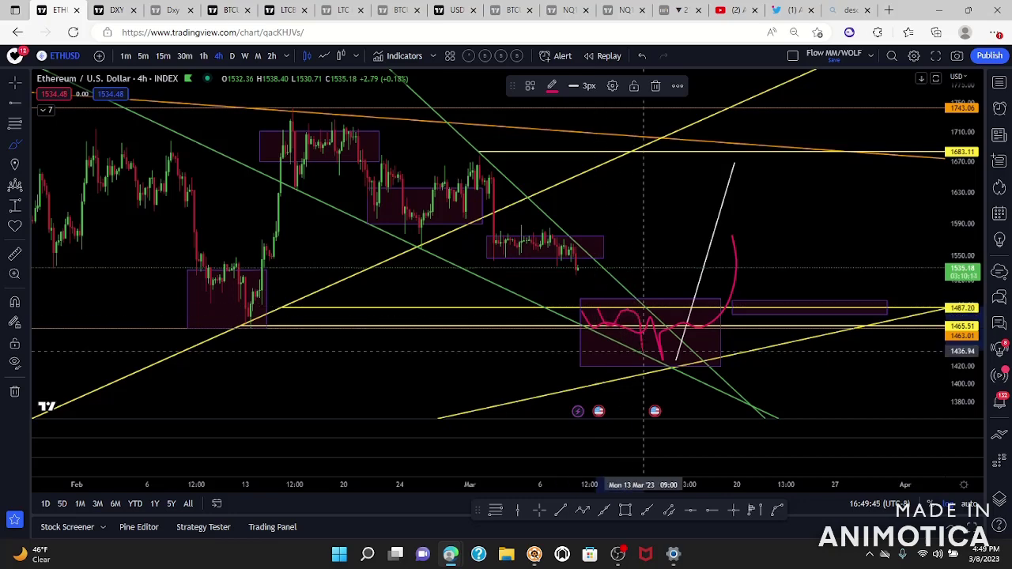
Brush a second path through the projected rectangle that breaks down to about 1390, and colour it teal
{"action": "left_click_drag", "start_coordinate": [712, 320], "coordinate": [714, 393]}
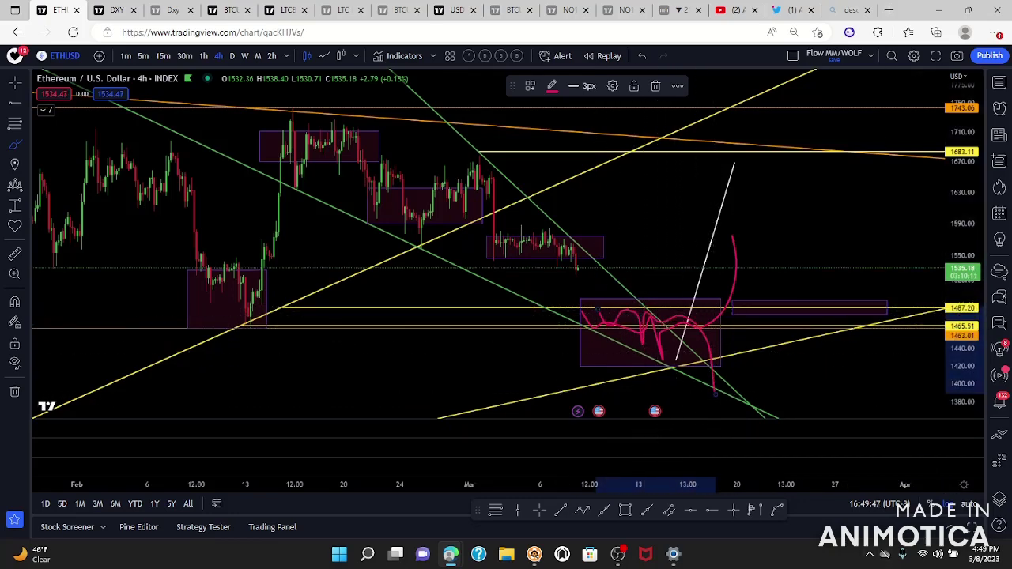
{"action": "left_click", "coordinate": [553, 87]}
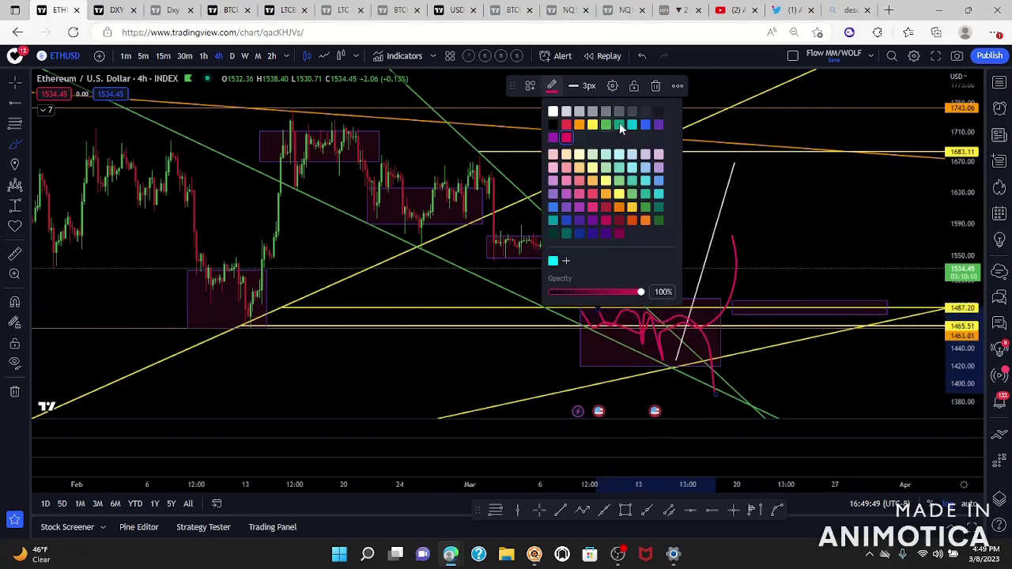
{"action": "left_click", "coordinate": [633, 125]}
Brush a teal arc rising over the projected rectangle, delete it and leave the Brush tool
{"action": "left_click_drag", "start_coordinate": [514, 363], "coordinate": [616, 278]}
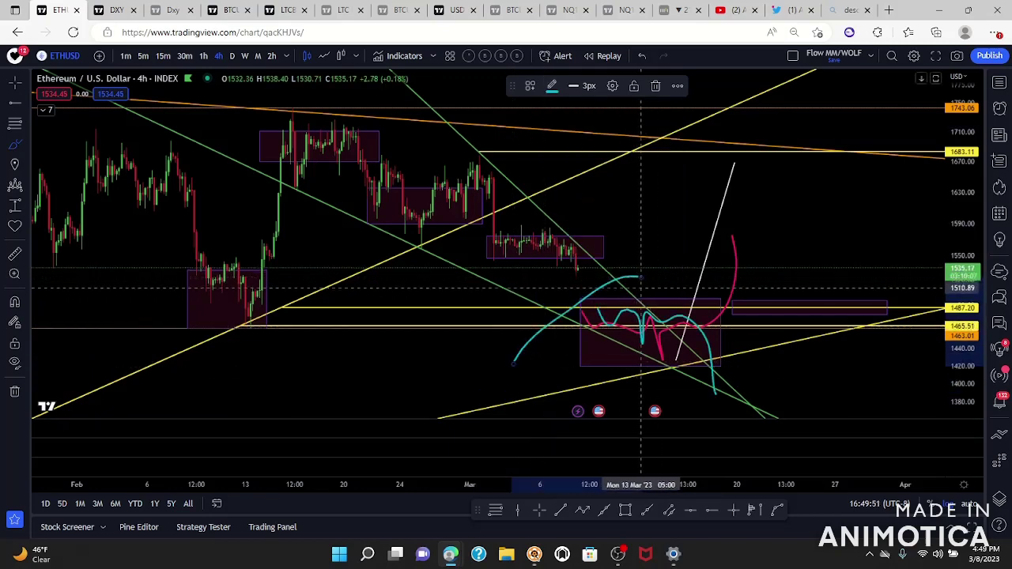
{"action": "left_click", "coordinate": [655, 85]}
{"action": "left_click", "coordinate": [13, 83]}
{"action": "left_click_drag", "start_coordinate": [518, 366], "coordinate": [616, 367]}
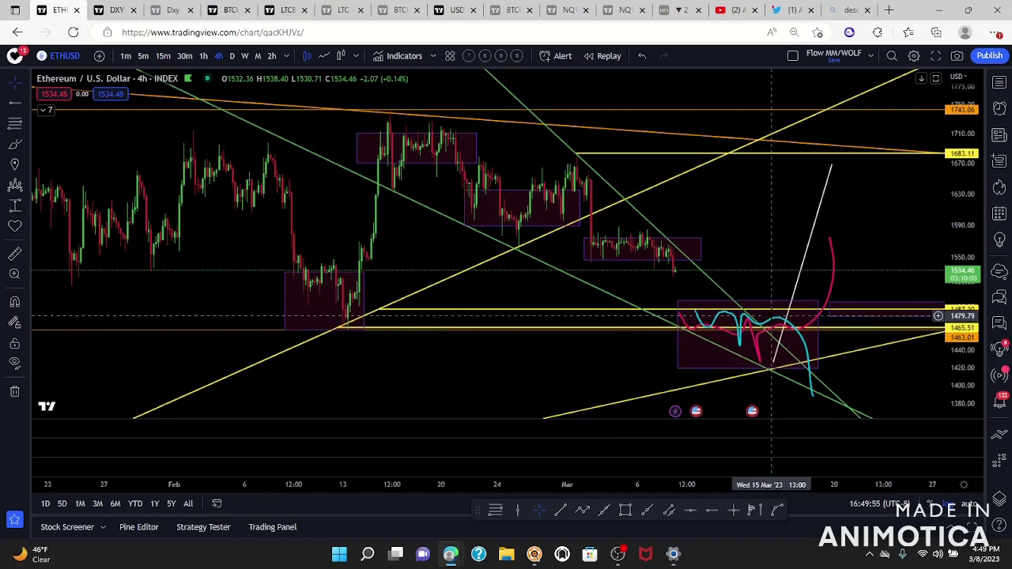
Delete the teal and red brushed price paths
{"action": "left_click", "coordinate": [774, 322]}
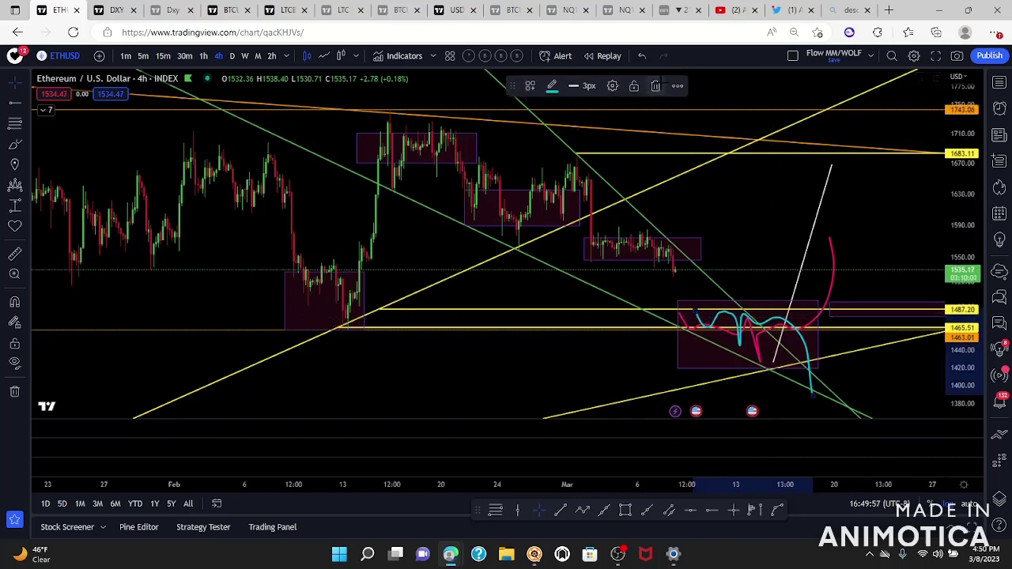
{"action": "key", "text": "Delete"}
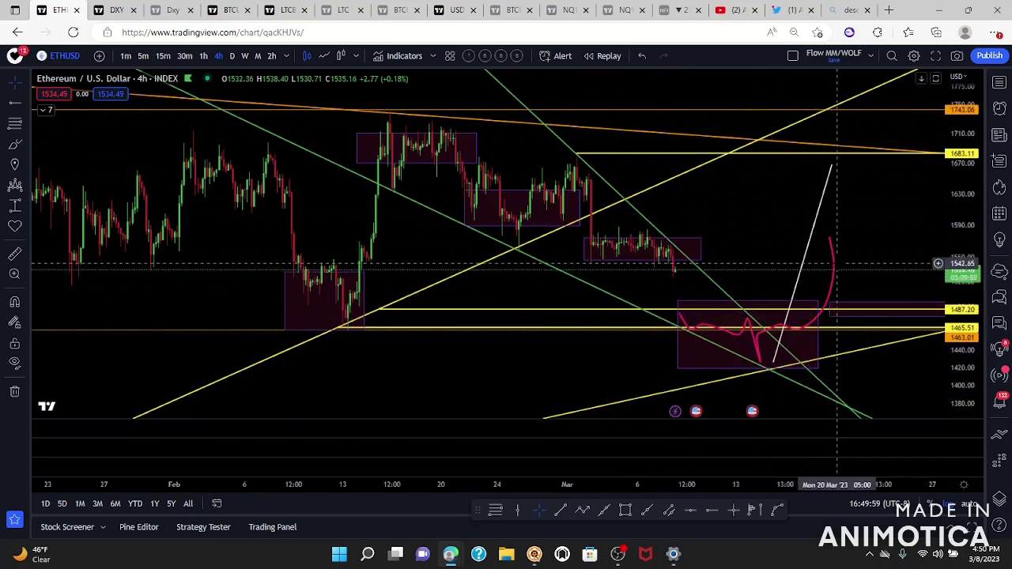
{"action": "left_click", "coordinate": [835, 273]}
{"action": "key", "text": "Delete"}
Delete the early-March consolidation rectangle and the projected rectangle below the current price
{"action": "left_click", "coordinate": [696, 252]}
{"action": "key", "text": "Delete"}
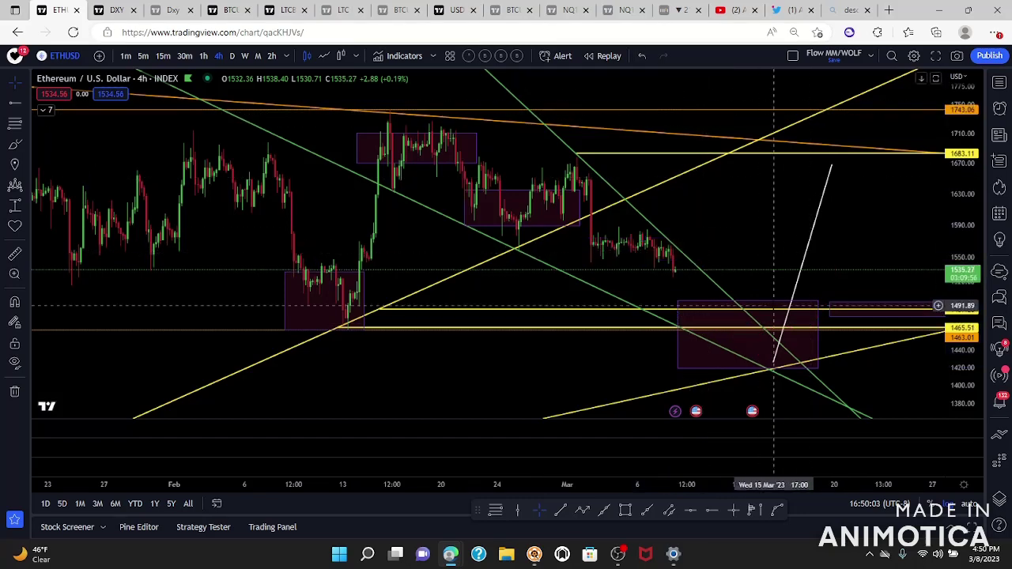
{"action": "left_click", "coordinate": [773, 305]}
{"action": "key", "text": "Delete"}
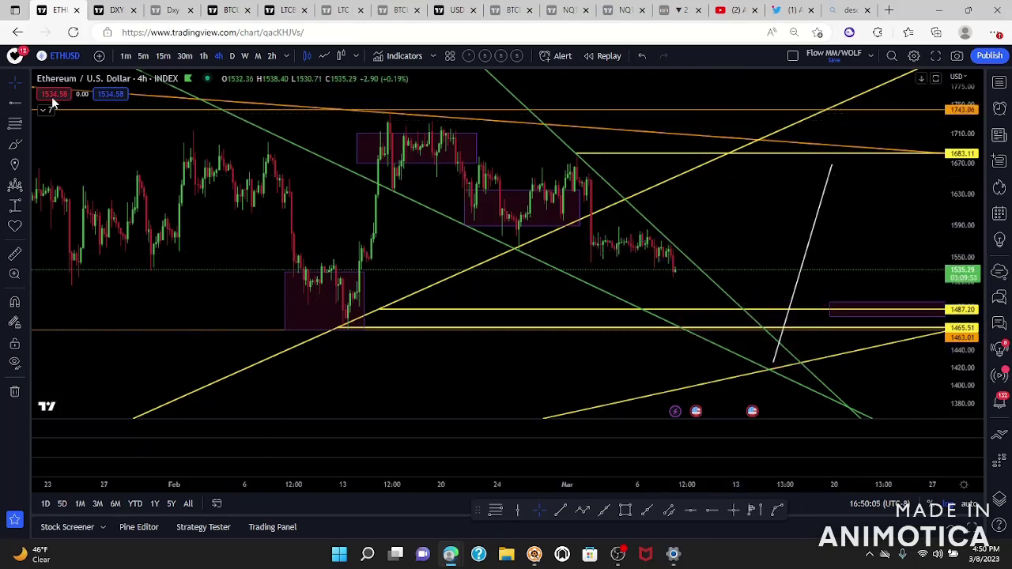
Expand the indicator legend and show the 3EMA indicator, trying the EMA Ribbon and hiding it again
{"action": "left_click", "coordinate": [47, 108]}
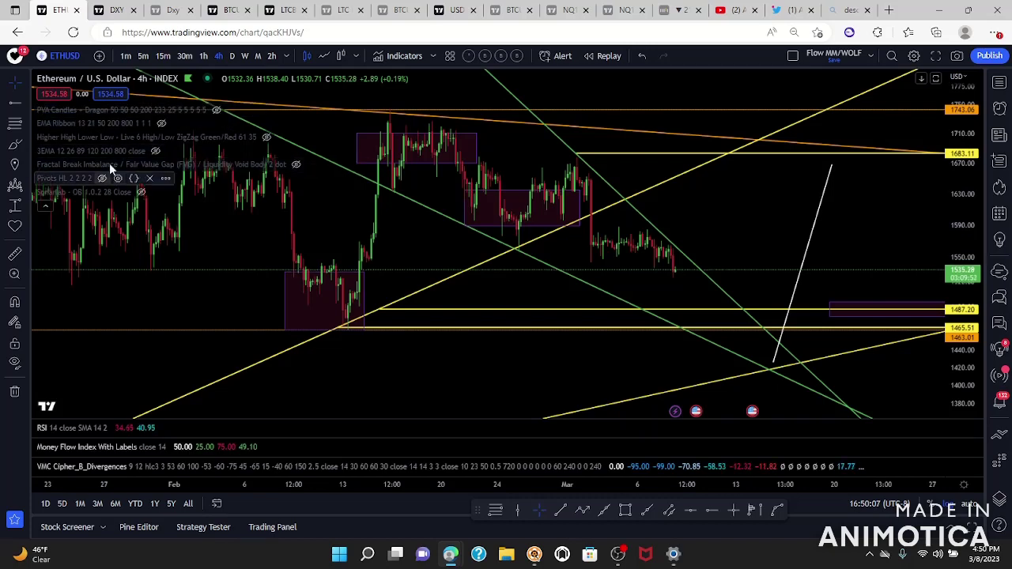
{"action": "left_click", "coordinate": [161, 124]}
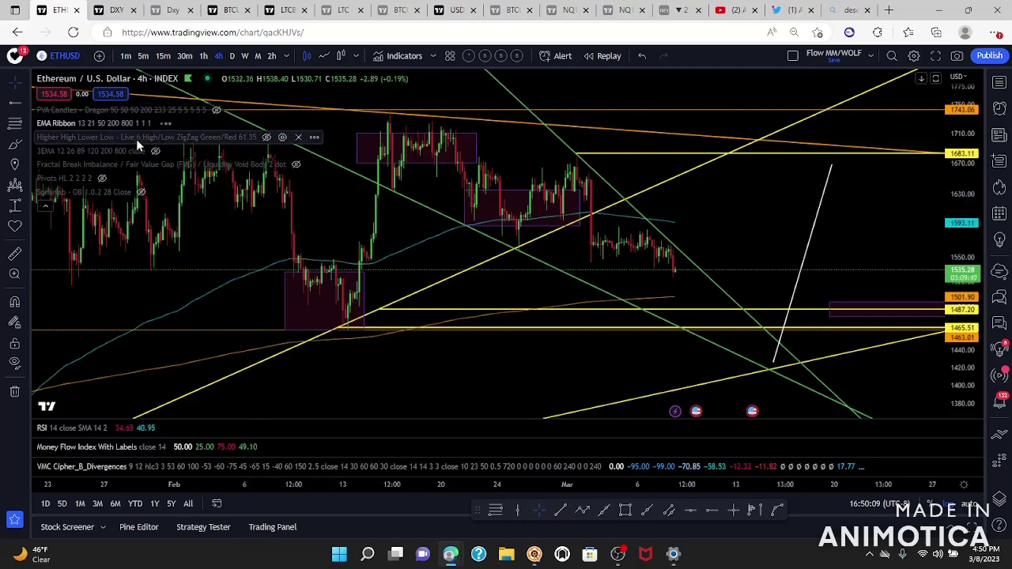
{"action": "left_click", "coordinate": [155, 151]}
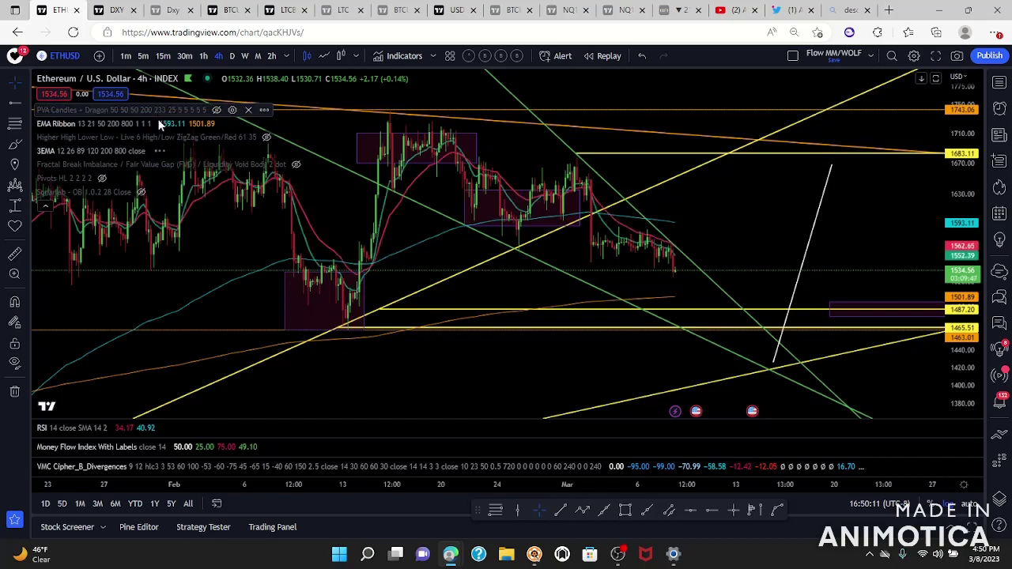
{"action": "left_click", "coordinate": [163, 122]}
Examine price against the 3EMA lines on the 4-hour chart and on the daily timeframe
{"action": "left_click_drag", "start_coordinate": [526, 378], "coordinate": [624, 380]}
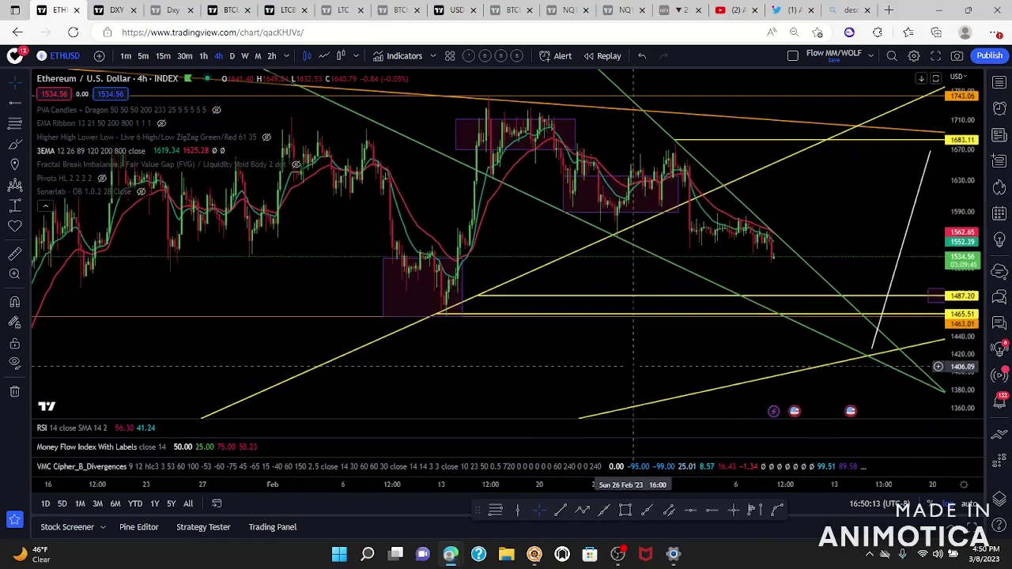
{"action": "scroll", "coordinate": [687, 403], "scroll_direction": "up", "scroll_amount": 5}
{"action": "left_click_drag", "start_coordinate": [741, 225], "coordinate": [864, 211]}
{"action": "scroll", "coordinate": [864, 211], "scroll_direction": "up", "scroll_amount": 7}
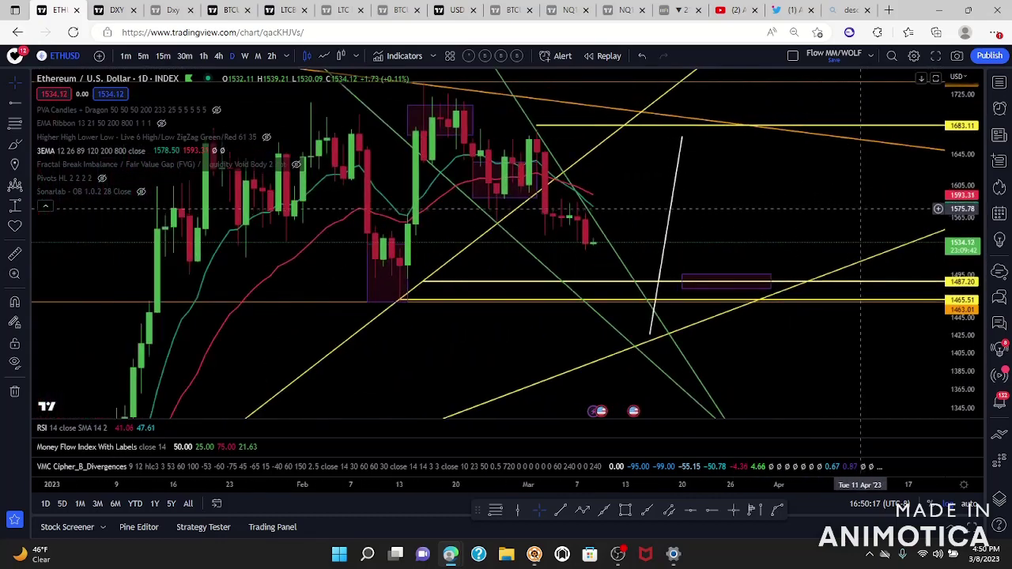
{"action": "left_click_drag", "start_coordinate": [619, 165], "coordinate": [774, 174]}
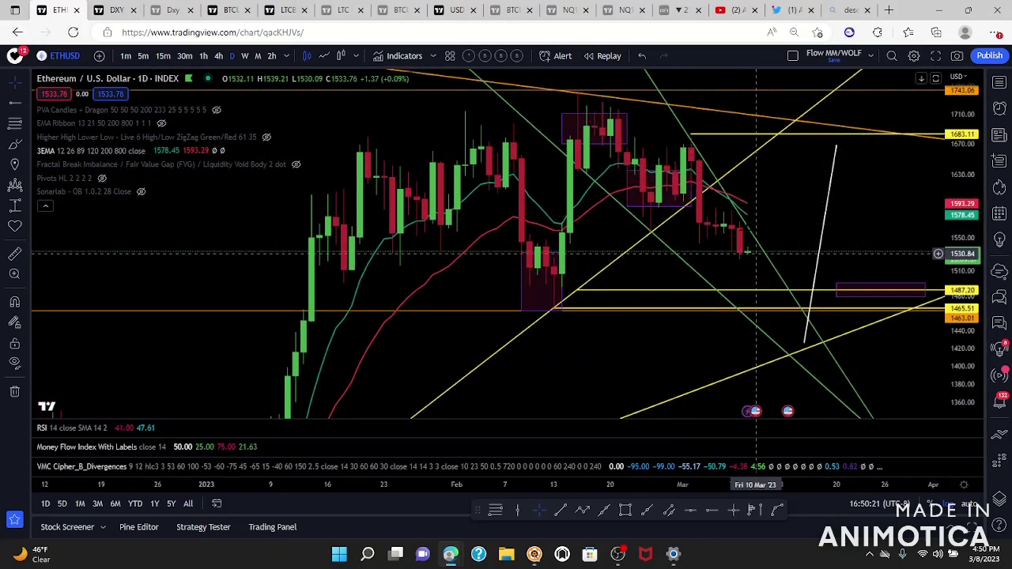
Switch back to the 4-hour timeframe and inspect the early-March candles against the 3EMA lines
{"action": "left_click", "coordinate": [218, 56]}
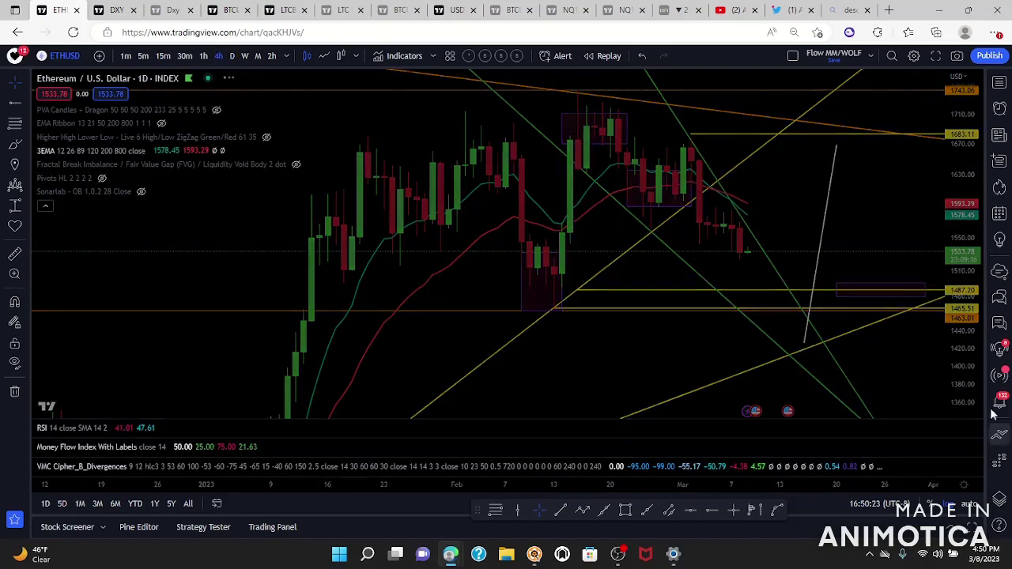
{"action": "scroll", "coordinate": [861, 340], "scroll_direction": "down", "scroll_amount": 11}
{"action": "left_click_drag", "start_coordinate": [741, 355], "coordinate": [669, 367]}
{"action": "scroll", "coordinate": [730, 198], "scroll_direction": "up", "scroll_amount": 3}
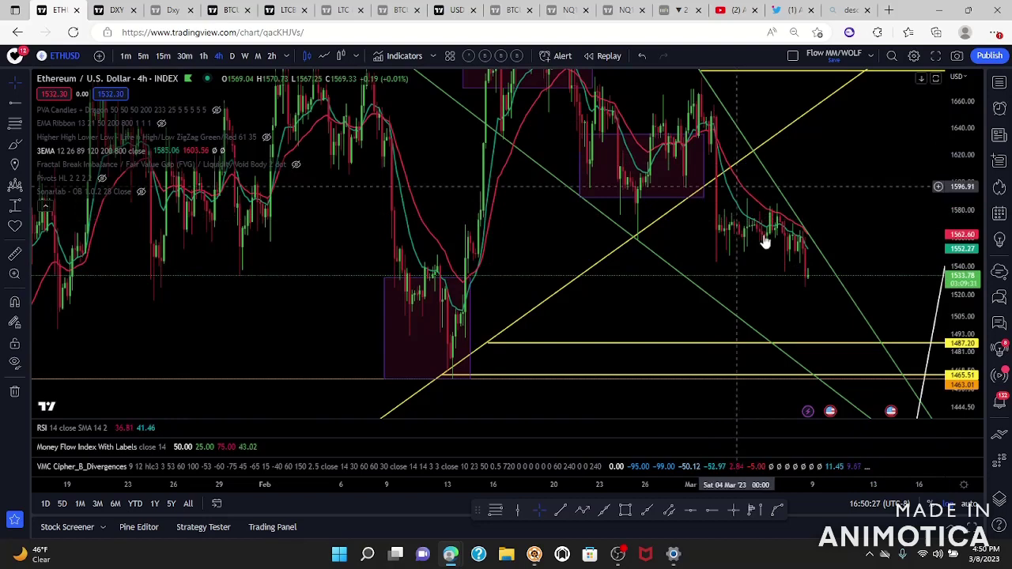
Switch to the 1-hour timeframe and inspect the March price action against the 3EMA lines and descending trendline
{"action": "scroll", "coordinate": [827, 251], "scroll_direction": "up", "scroll_amount": 2}
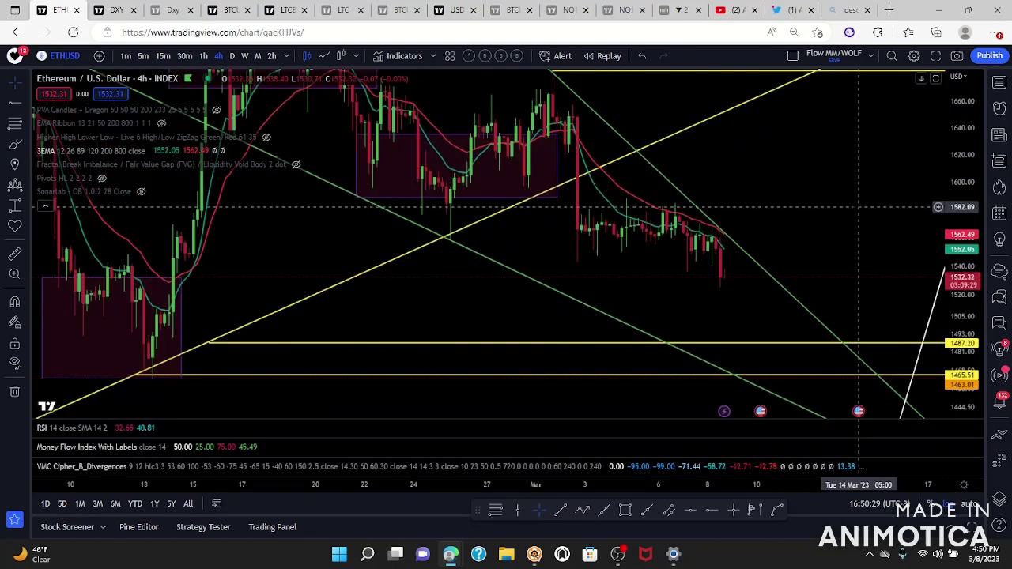
{"action": "left_click", "coordinate": [204, 56]}
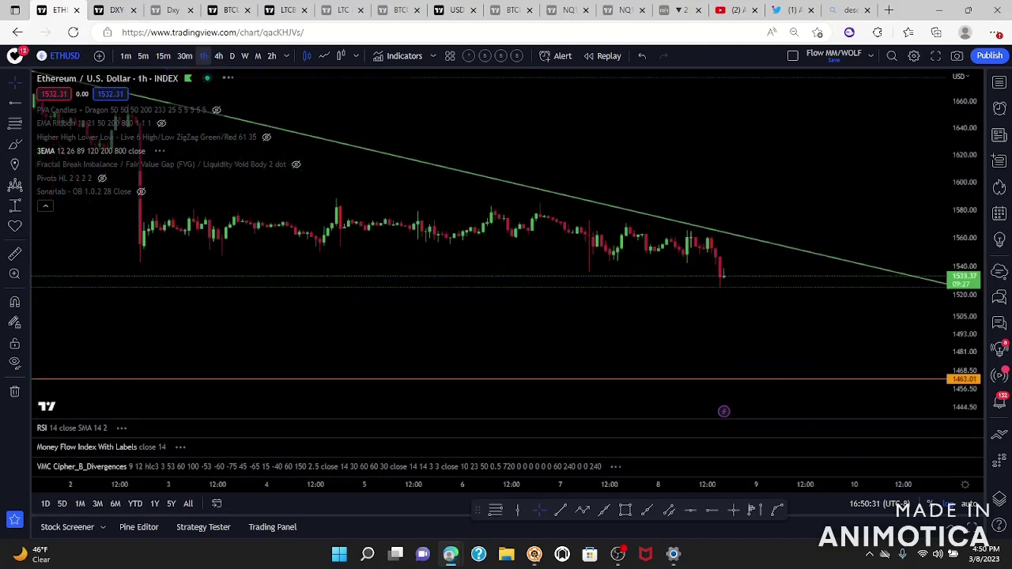
{"action": "scroll", "coordinate": [832, 238], "scroll_direction": "down", "scroll_amount": 3}
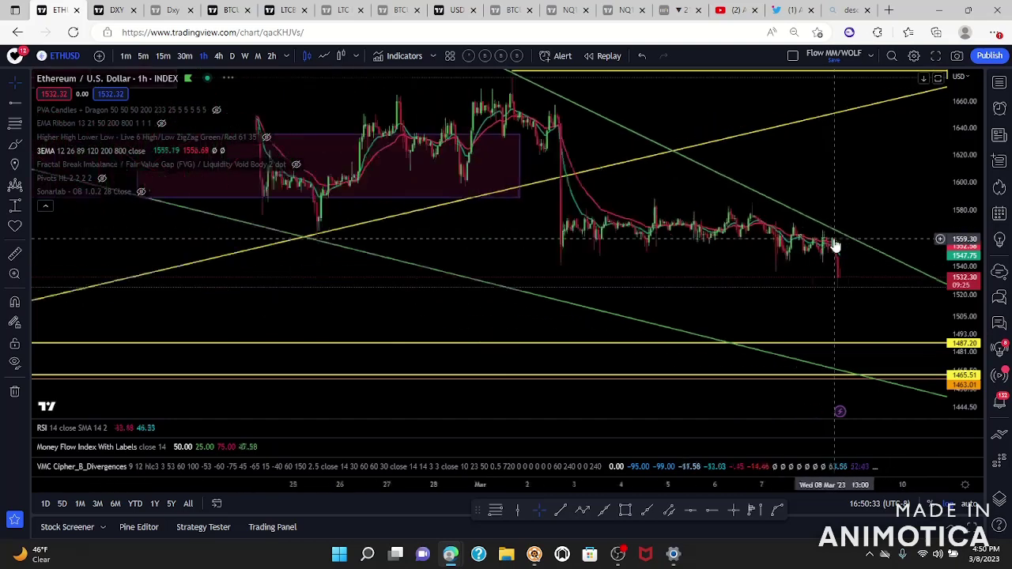
{"action": "scroll", "coordinate": [712, 300], "scroll_direction": "down", "scroll_amount": 2}
{"action": "left_click_drag", "start_coordinate": [979, 318], "coordinate": [977, 259]}
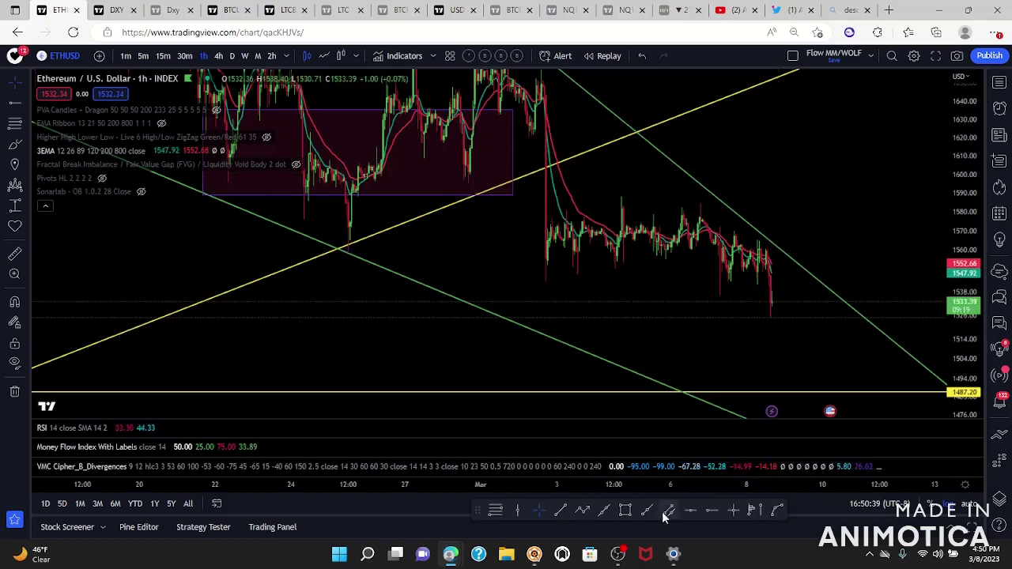
Draw a rising trendline from the 2 March low at about 1543 beneath the March consolidation, extending past the latest candles
{"action": "left_click", "coordinate": [560, 511]}
{"action": "left_click", "coordinate": [543, 281]}
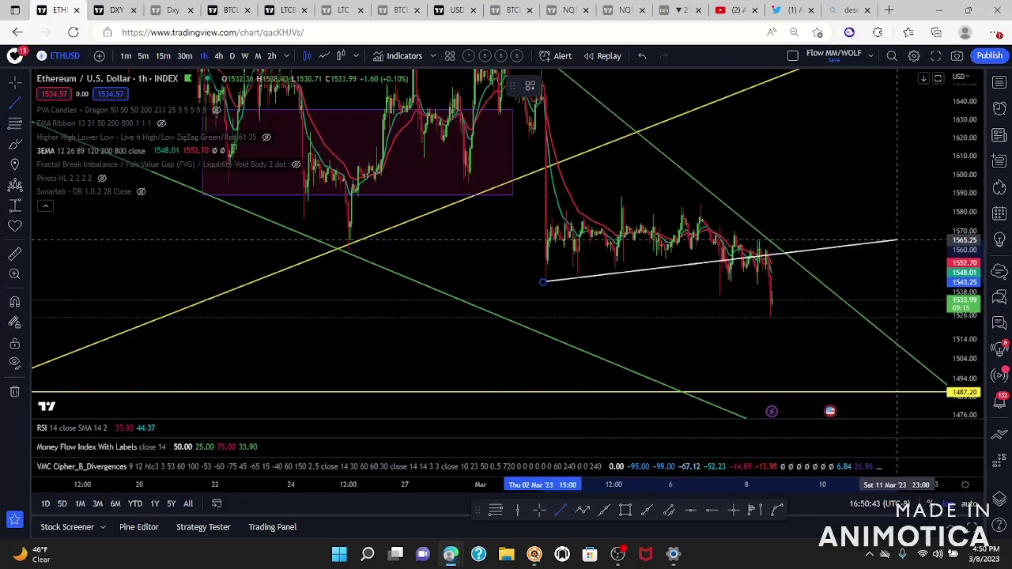
{"action": "left_click", "coordinate": [872, 232]}
Draw a vertical line along the 2 March drop, from about 1605 down to about 1541 at the rising trendline's start
{"action": "left_click_drag", "start_coordinate": [651, 176], "coordinate": [690, 196]}
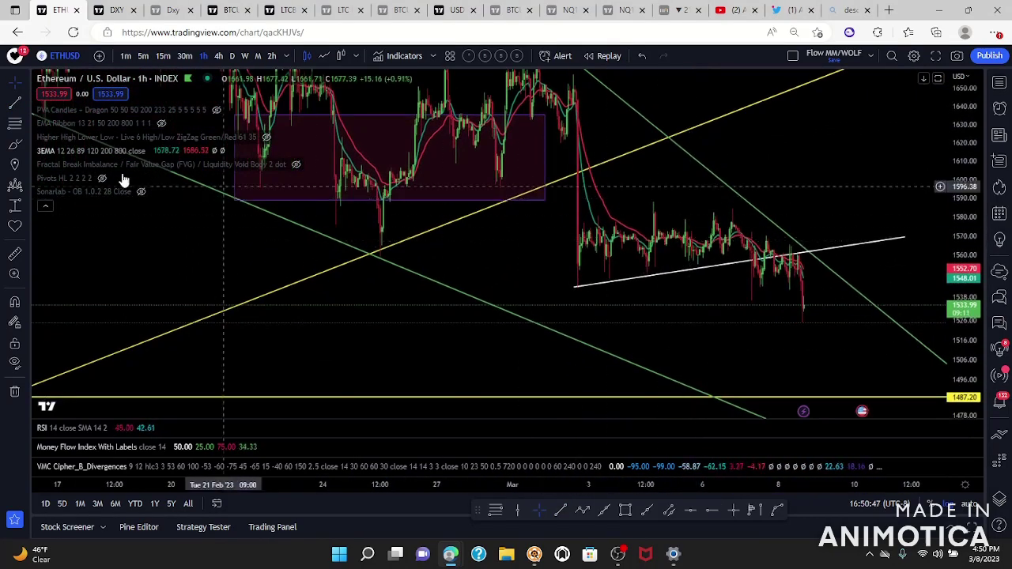
{"action": "left_click", "coordinate": [15, 105]}
{"action": "left_click", "coordinate": [578, 171]}
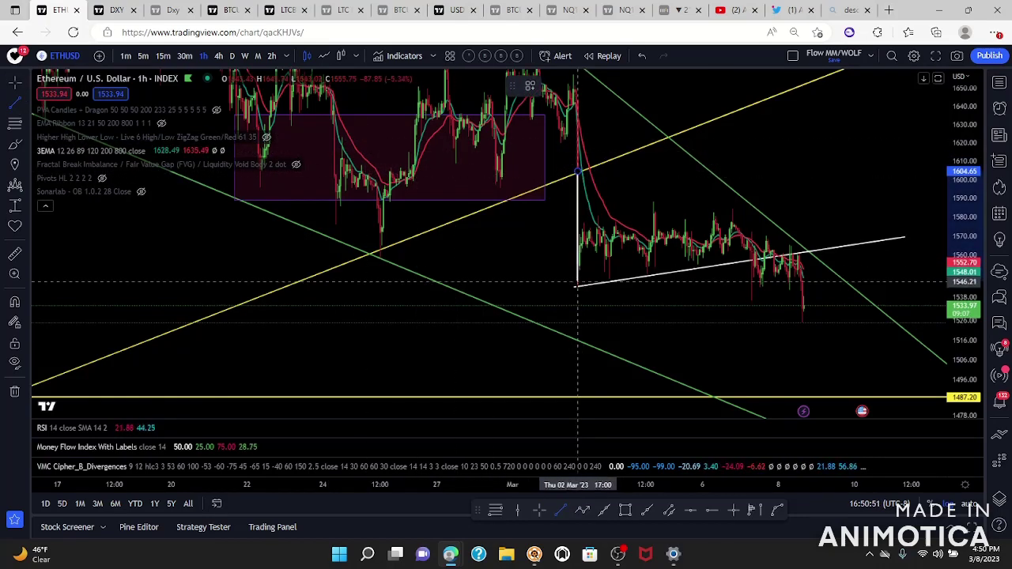
{"action": "left_click", "coordinate": [577, 290]}
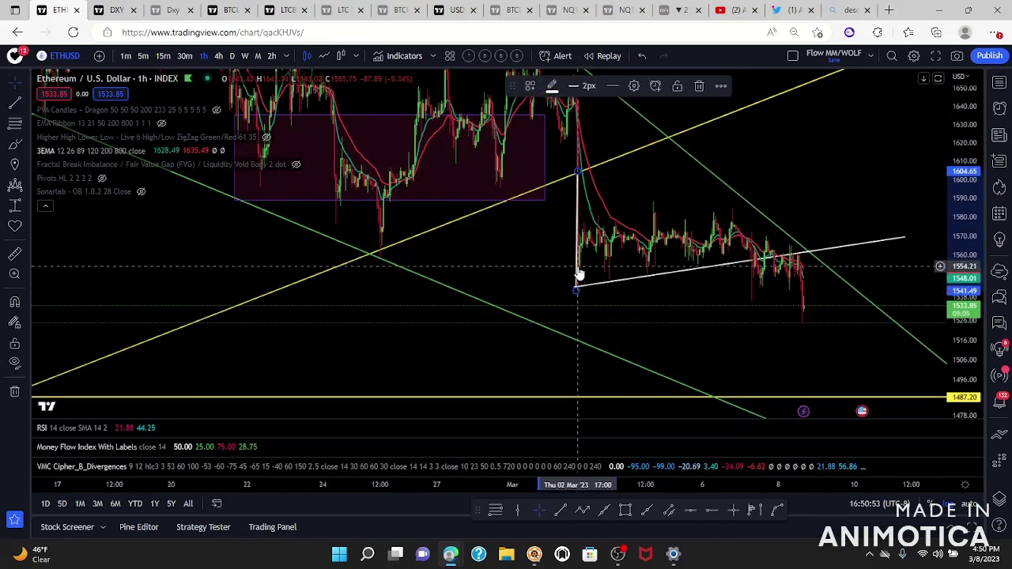
Move the vertical line to the 8 March breakdown, then over to 10 March, spanning about 1554 to 1493
{"action": "left_click_drag", "start_coordinate": [579, 274], "coordinate": [794, 355]}
{"action": "scroll", "coordinate": [630, 376], "scroll_direction": "down", "scroll_amount": 3}
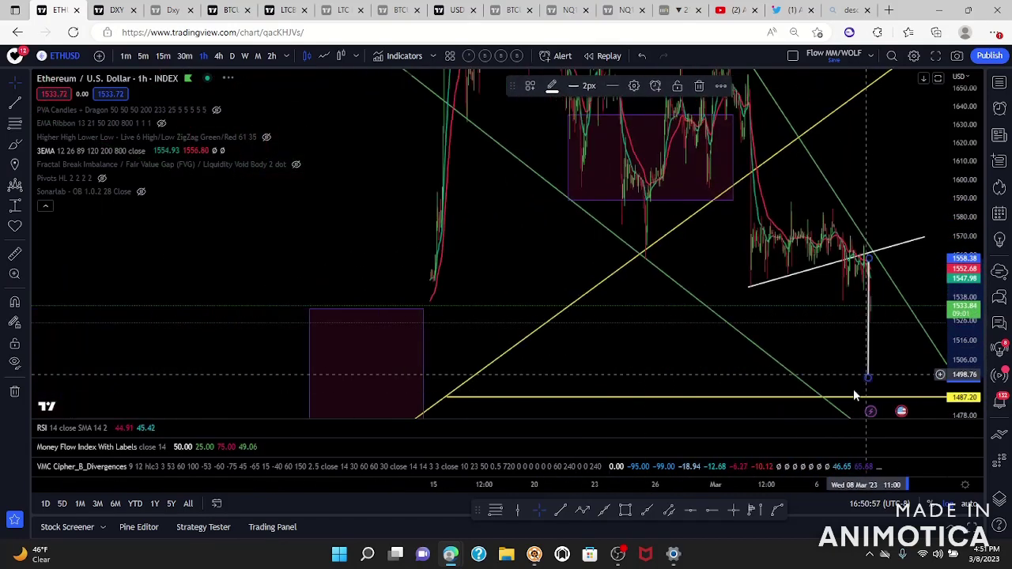
{"action": "left_click_drag", "start_coordinate": [630, 376], "coordinate": [565, 373]}
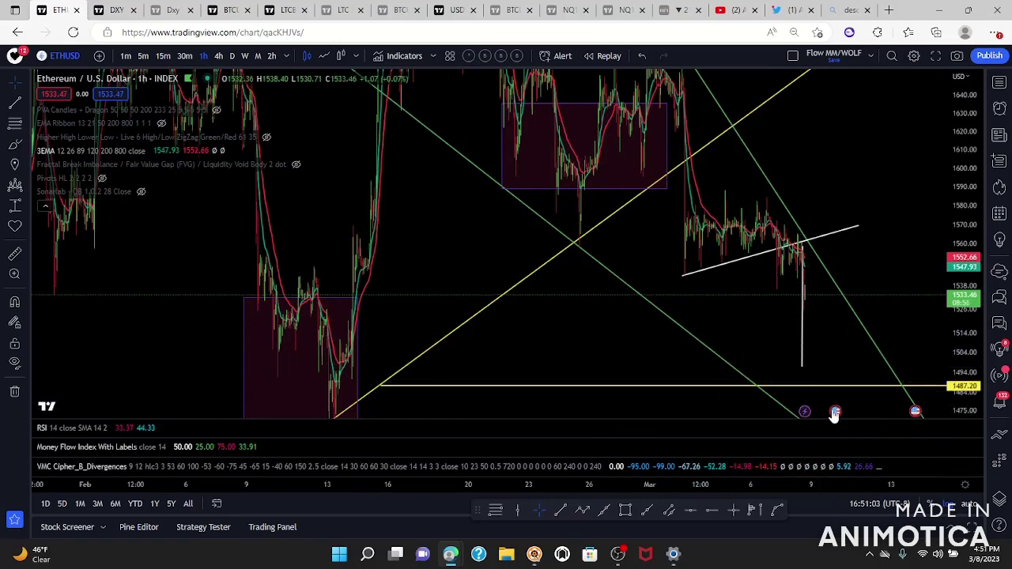
{"action": "left_click_drag", "start_coordinate": [606, 361], "coordinate": [604, 327]}
{"action": "left_click_drag", "start_coordinate": [979, 250], "coordinate": [961, 316]}
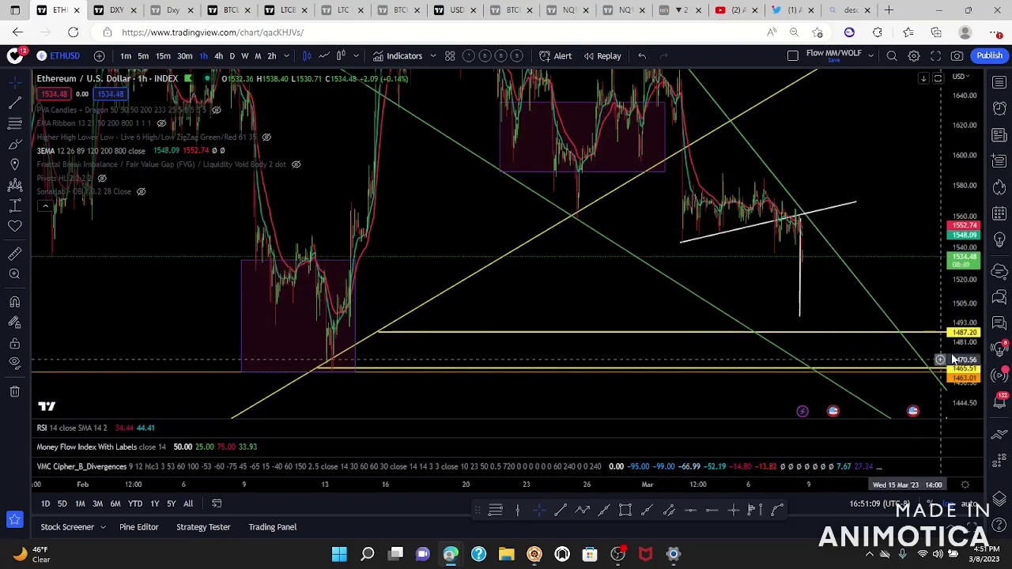
{"action": "left_click_drag", "start_coordinate": [854, 305], "coordinate": [900, 324]}
{"action": "mouse_move", "coordinate": [850, 305]}
{"action": "left_mouse_down"}
{"action": "mouse_move", "coordinate": [887, 322]}
{"action": "mouse_move", "coordinate": [880, 310]}
{"action": "left_mouse_up"}
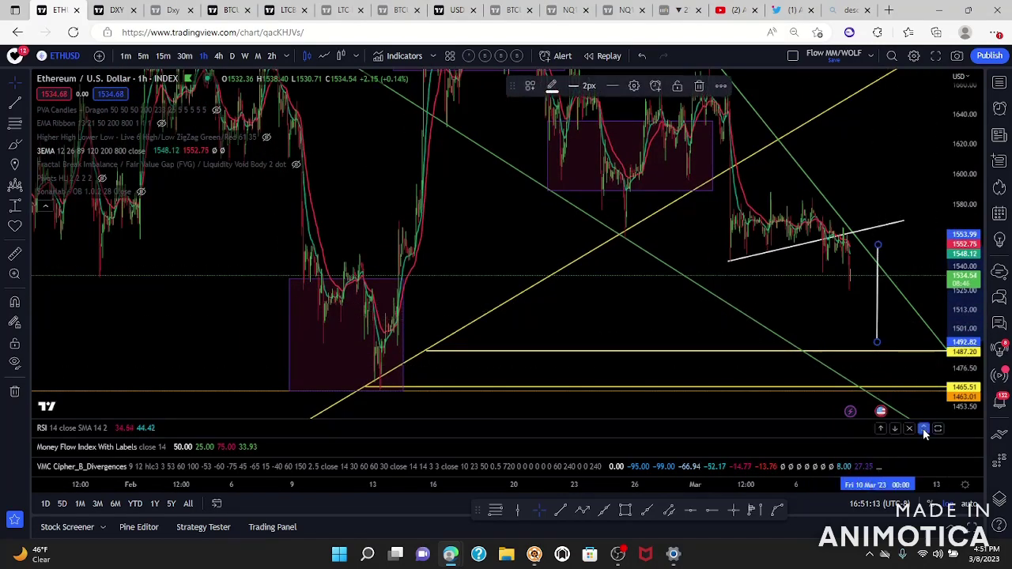
Expand the RSI pane below the 1-hour chart and rescale it around the oversold level
{"action": "left_click", "coordinate": [924, 429]}
{"action": "scroll", "coordinate": [802, 372], "scroll_direction": "up", "scroll_amount": 5}
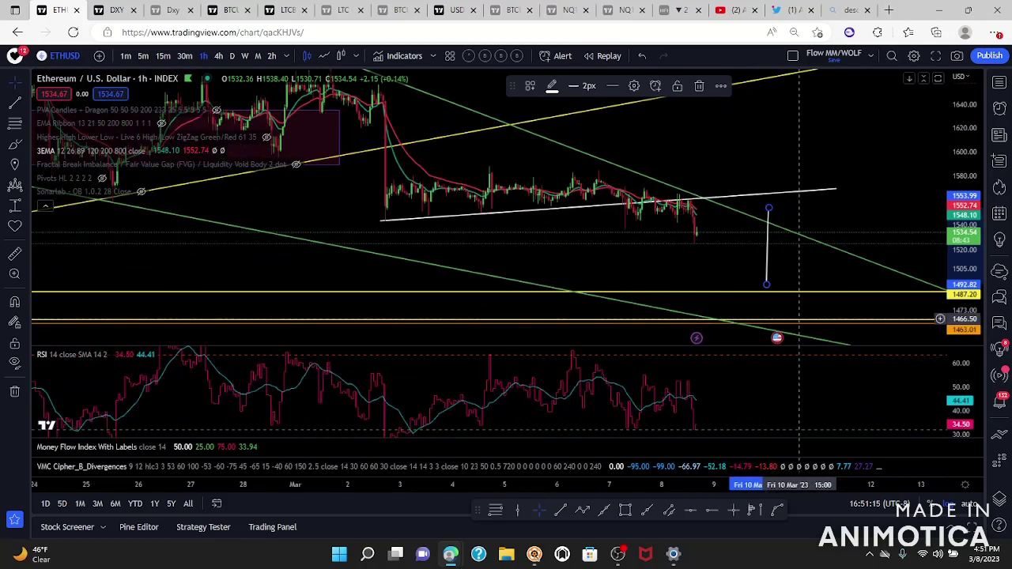
{"action": "left_click", "coordinate": [719, 261]}
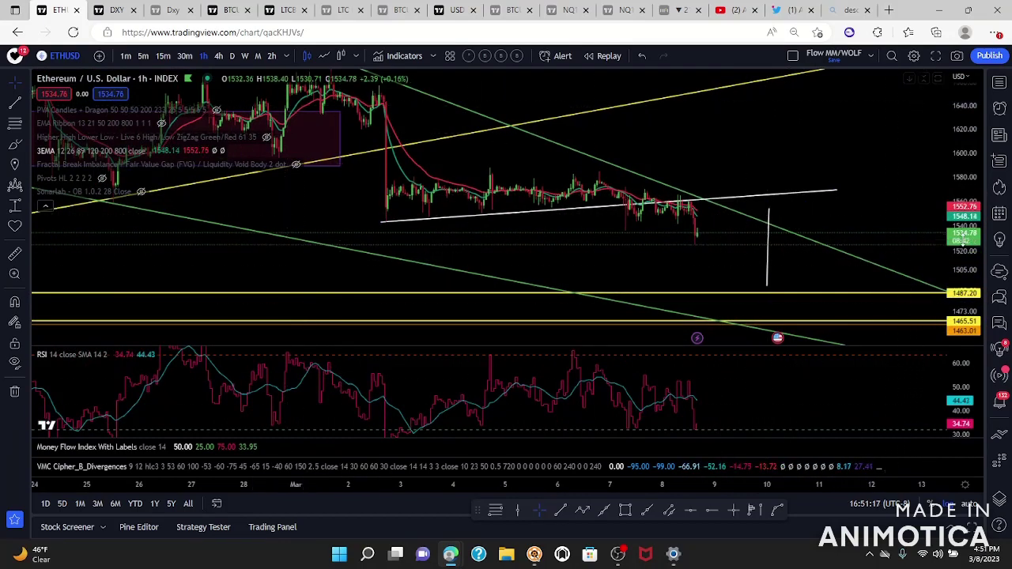
{"action": "left_click_drag", "start_coordinate": [975, 395], "coordinate": [971, 370]}
{"action": "left_click_drag", "start_coordinate": [908, 406], "coordinate": [904, 386]}
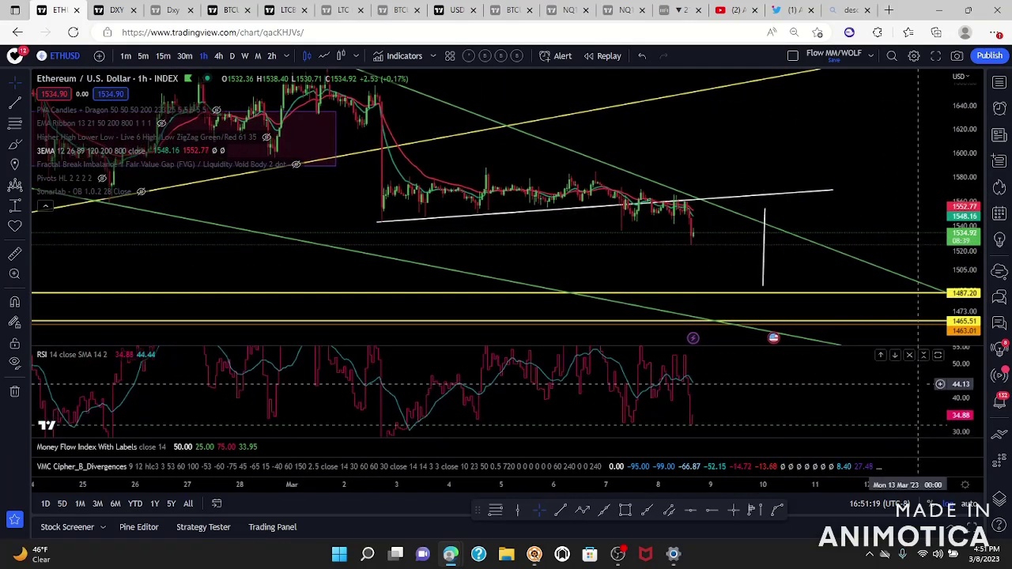
Show the Higher High Lower Low indicator on the 30-minute timeframe and switch to the 15-minute timeframe
{"action": "left_click", "coordinate": [185, 56]}
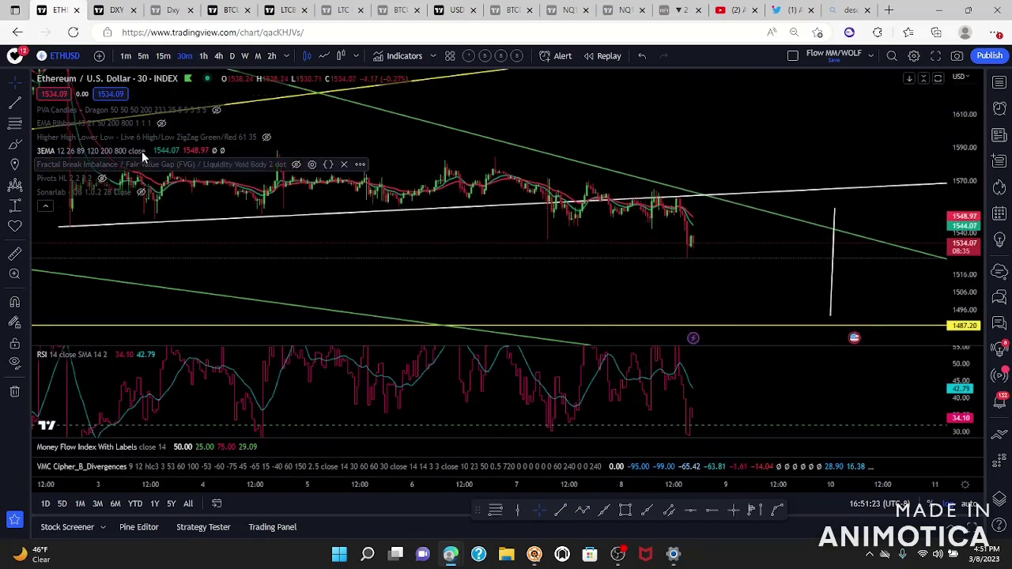
{"action": "left_click", "coordinate": [267, 137]}
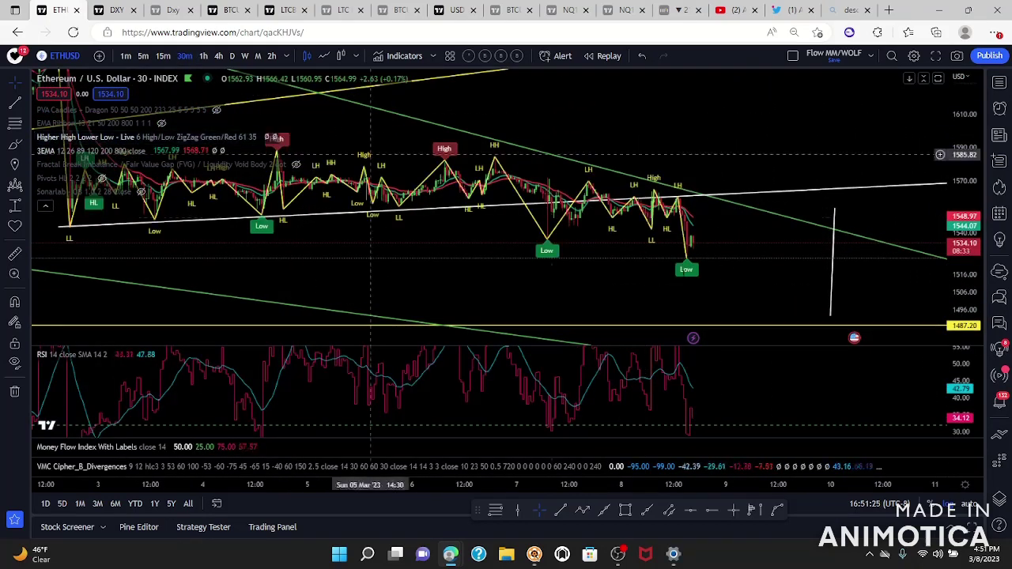
{"action": "left_click", "coordinate": [163, 55]}
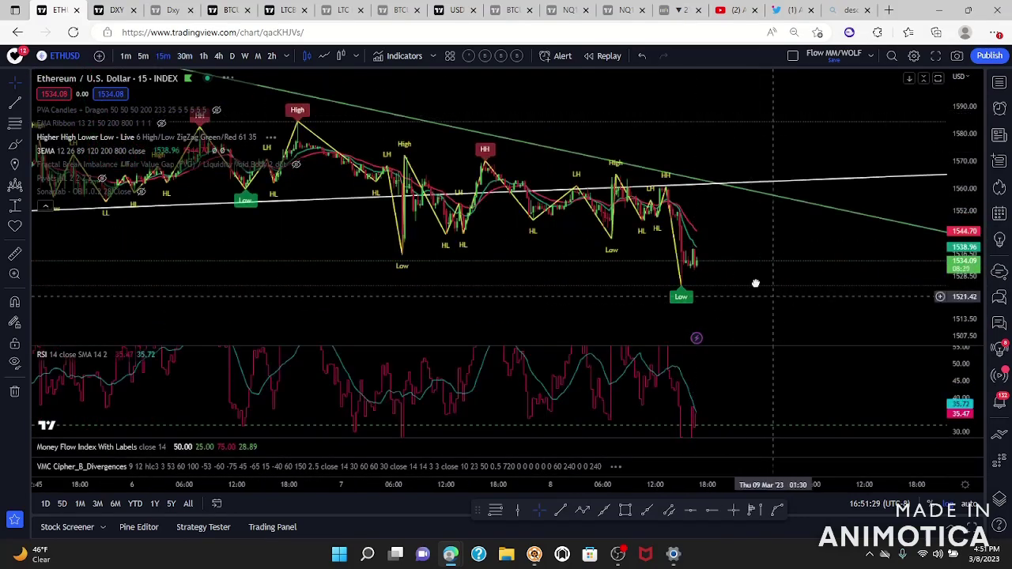
Draw a rising trendline from the 7 March low at about 1537 beneath the 8 March low to about 1548 on 9 March
{"action": "left_click", "coordinate": [14, 103]}
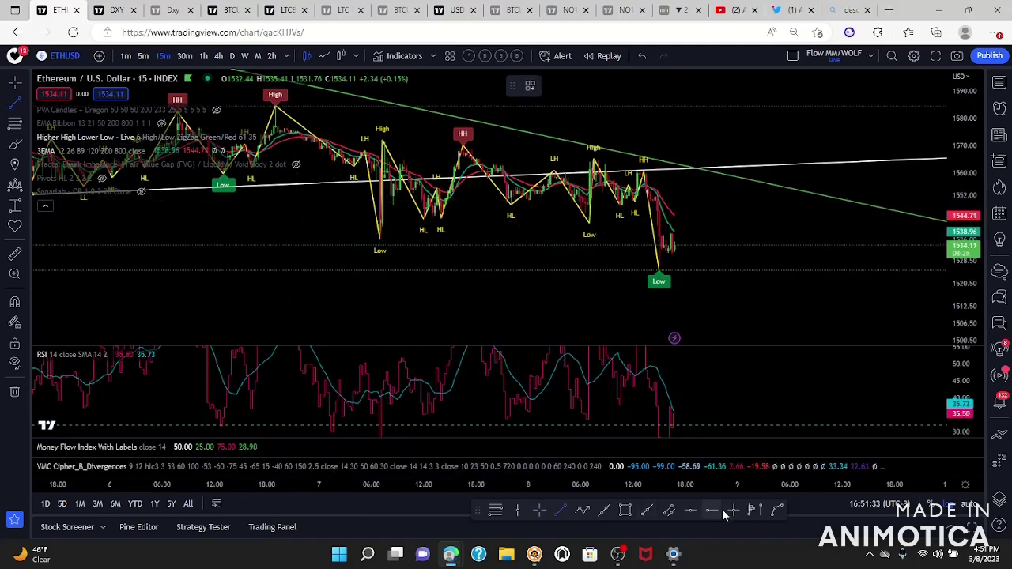
{"action": "left_click", "coordinate": [380, 237]}
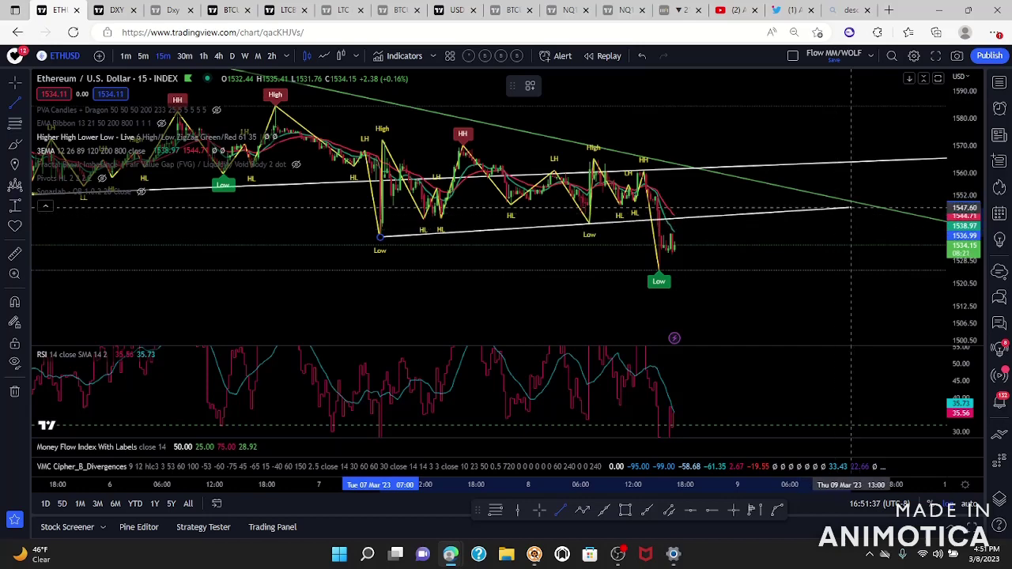
{"action": "left_click", "coordinate": [809, 205]}
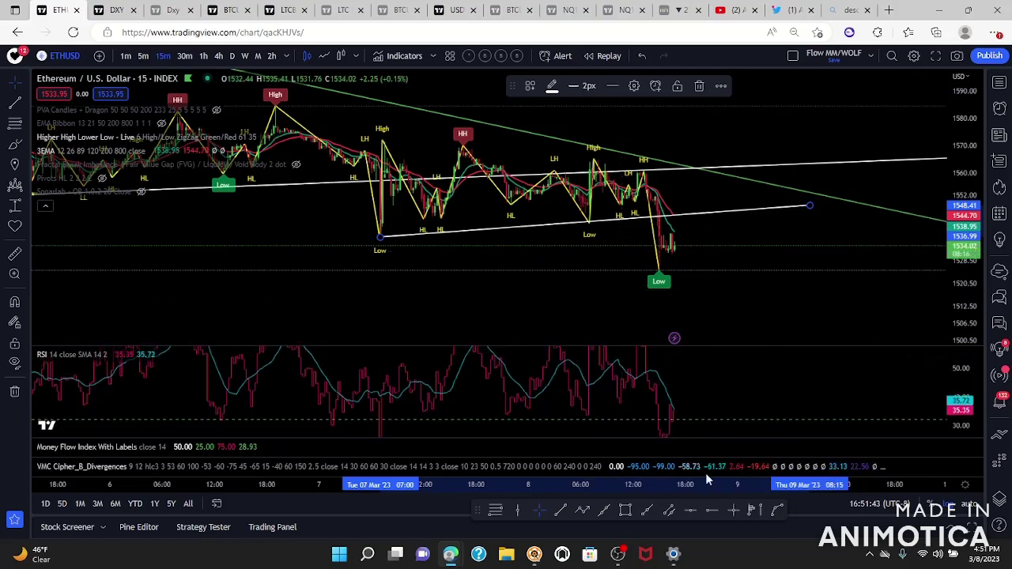
{"action": "scroll", "coordinate": [505, 360], "scroll_direction": "up", "scroll_amount": 1}
{"action": "left_click", "coordinate": [26, 83]}
{"action": "left_click", "coordinate": [673, 226]}
{"action": "scroll", "coordinate": [703, 237], "scroll_direction": "up", "scroll_amount": 5}
{"action": "left_click_drag", "start_coordinate": [934, 277], "coordinate": [920, 288]}
{"action": "scroll", "coordinate": [775, 277], "scroll_direction": "down", "scroll_amount": 6}
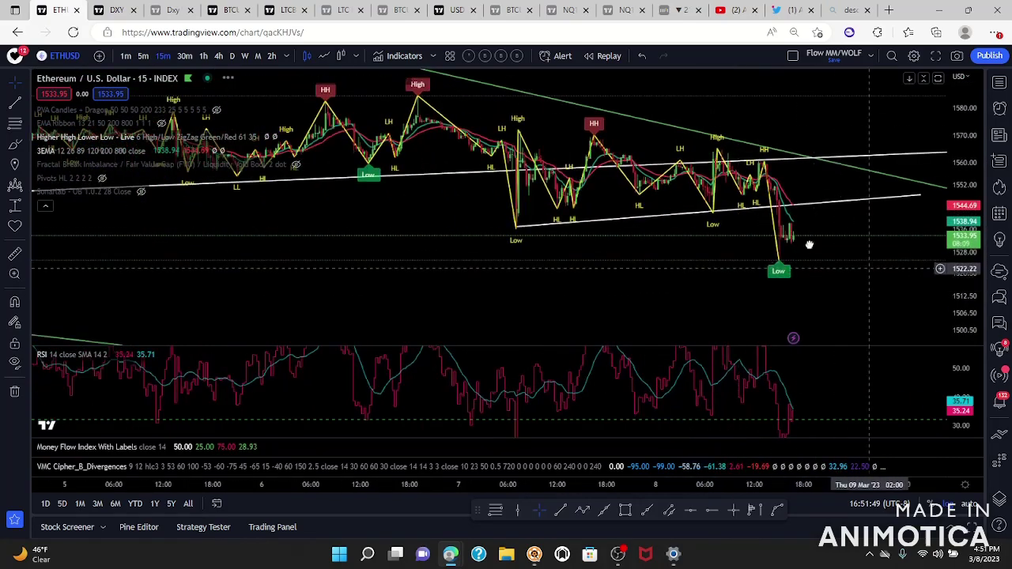
{"action": "left_click_drag", "start_coordinate": [863, 264], "coordinate": [743, 279]}
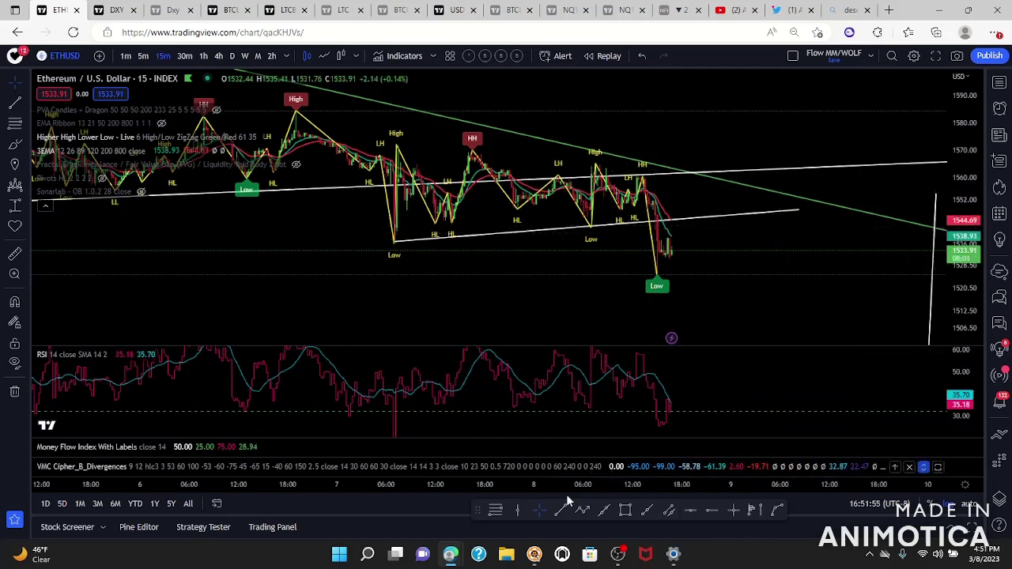
Draw a declining zigzag path from the 8 March high through the low and a trendline retest to about 1507 on 9 March
{"action": "left_click", "coordinate": [15, 145]}
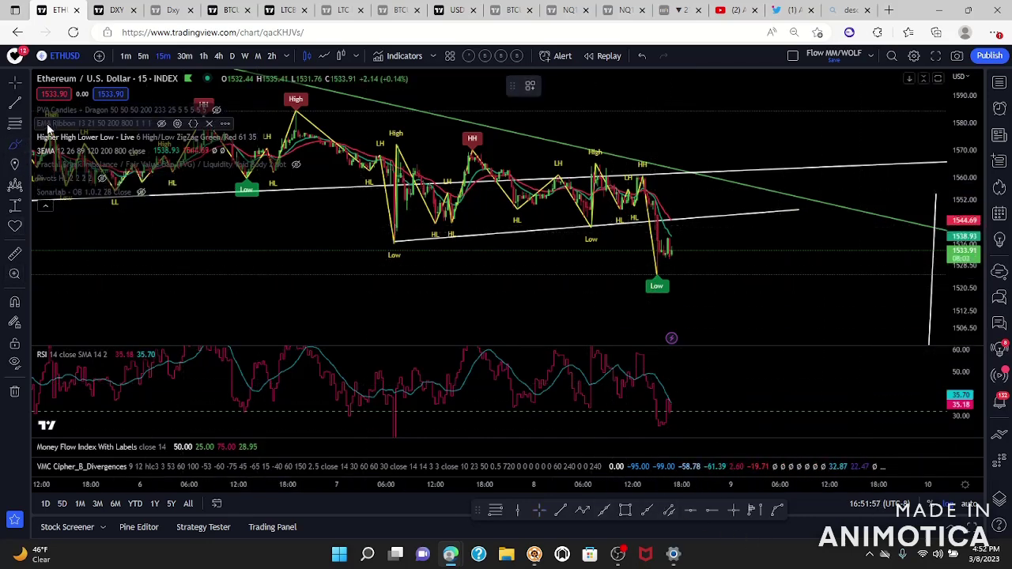
{"action": "left_click", "coordinate": [28, 140]}
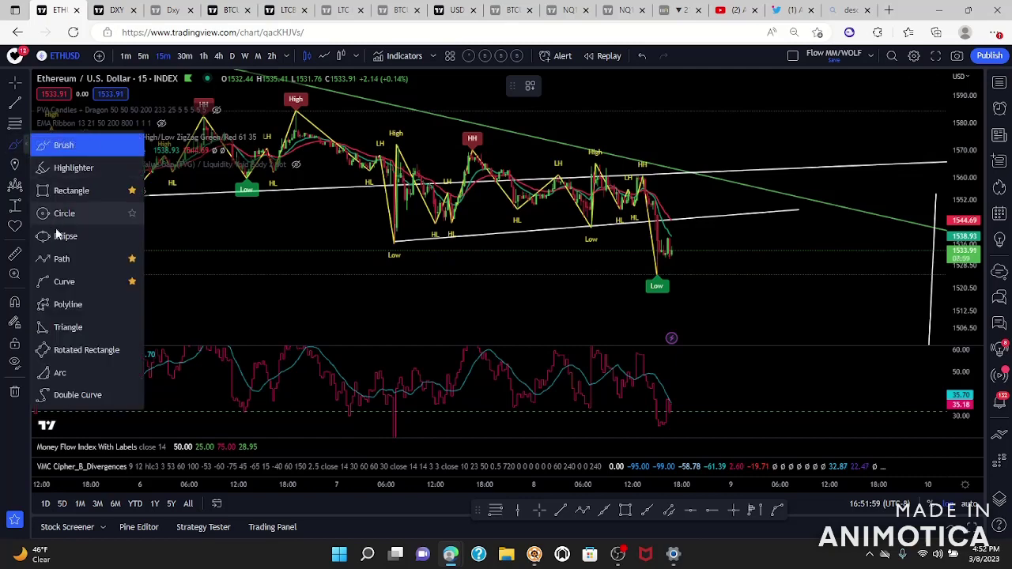
{"action": "left_click", "coordinate": [67, 263]}
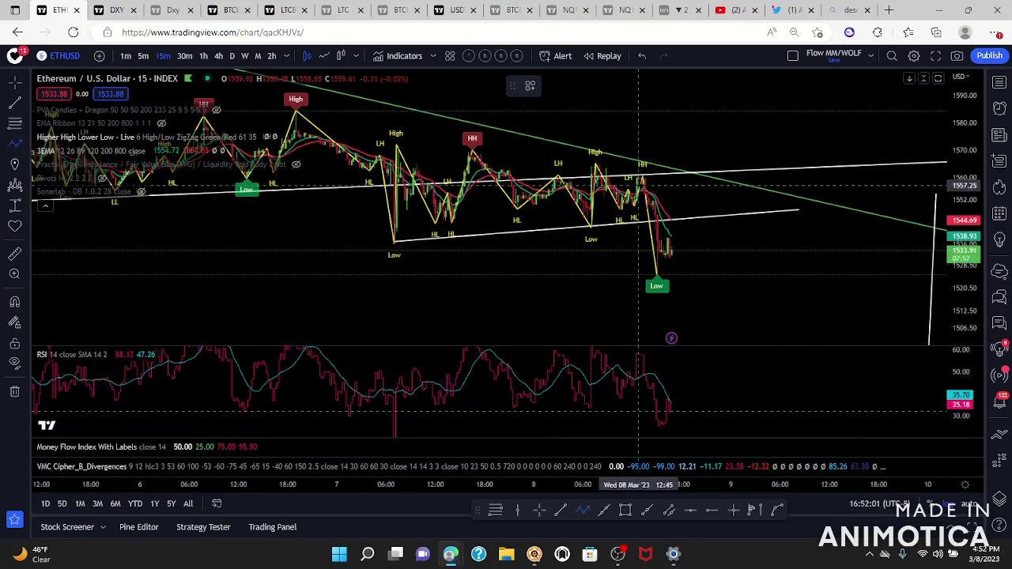
{"action": "left_click", "coordinate": [664, 273]}
{"action": "left_click", "coordinate": [723, 297]}
{"action": "left_click", "coordinate": [745, 254]}
{"action": "left_click", "coordinate": [780, 306]}
{"action": "left_click", "coordinate": [817, 268]}
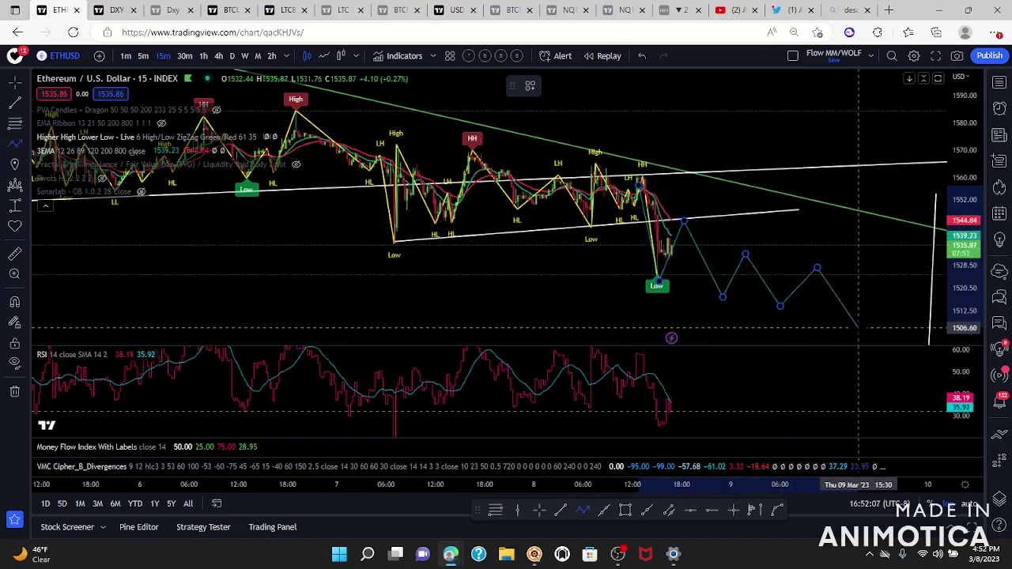
{"action": "double_click", "coordinate": [859, 326]}
Switch to the 2-hour timeframe and delete the projected zigzag path
{"action": "scroll", "coordinate": [795, 243], "scroll_direction": "down", "scroll_amount": 3}
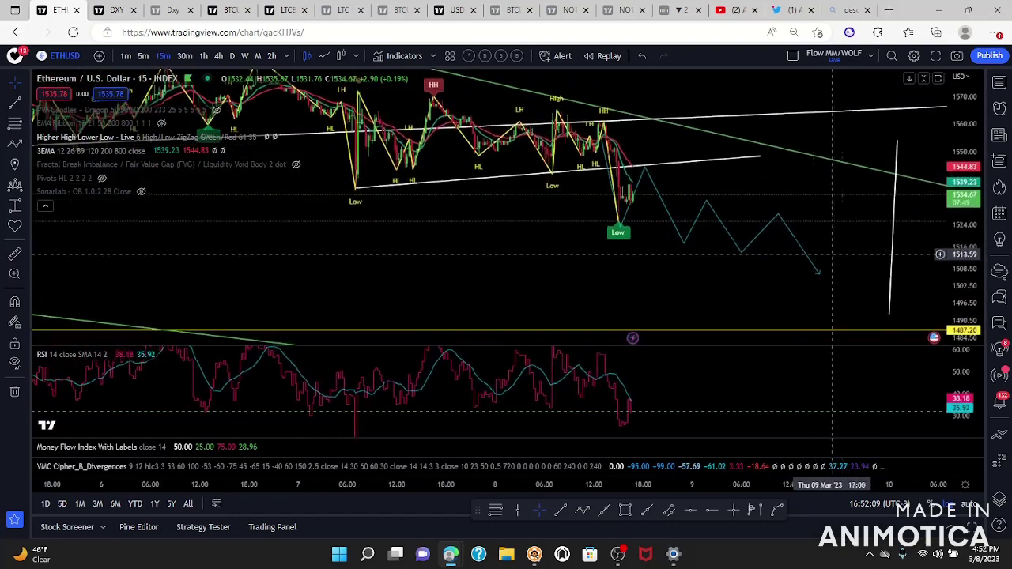
{"action": "scroll", "coordinate": [795, 243], "scroll_direction": "up", "scroll_amount": 4}
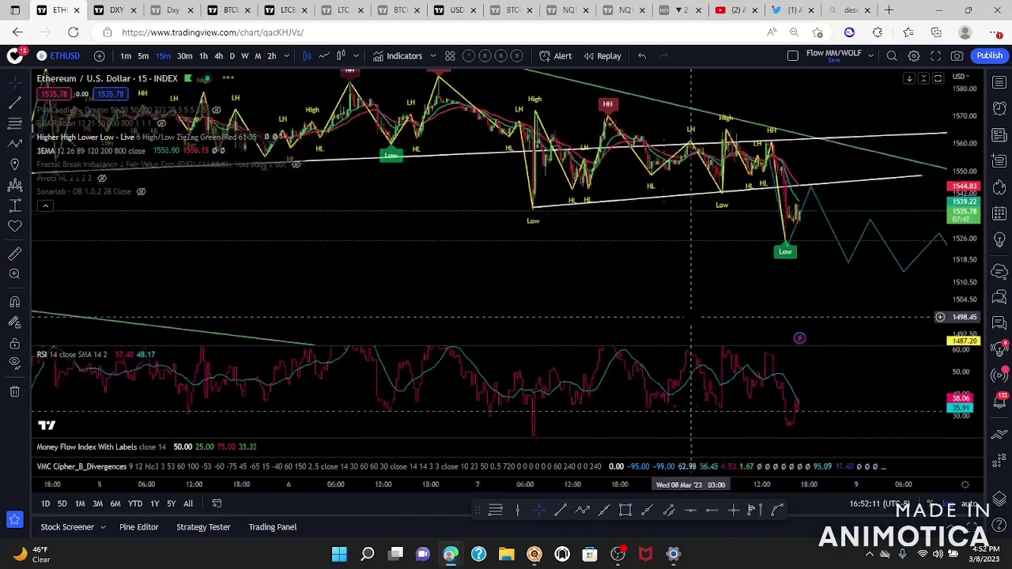
{"action": "scroll", "coordinate": [846, 282], "scroll_direction": "up", "scroll_amount": 3}
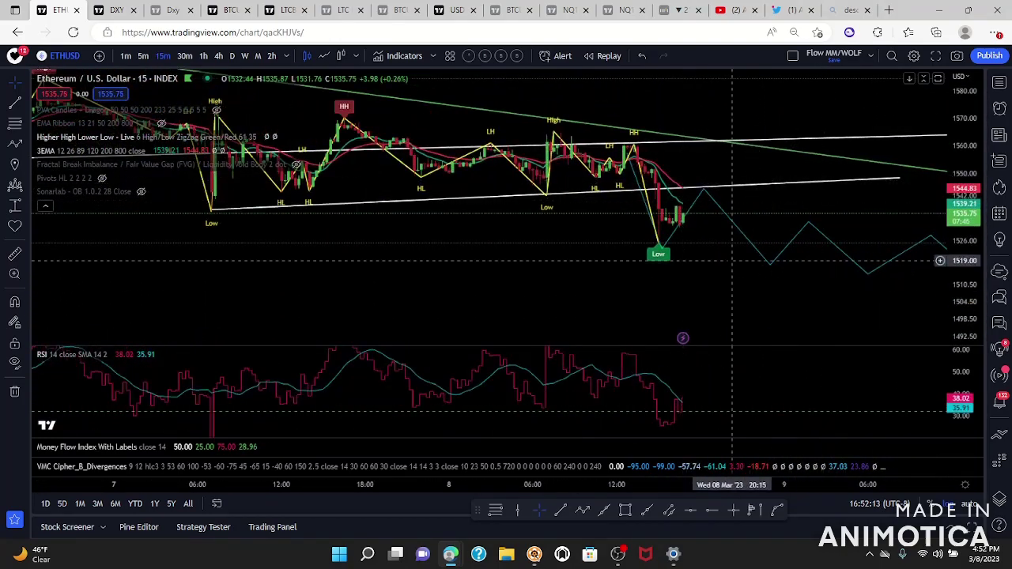
{"action": "scroll", "coordinate": [697, 281], "scroll_direction": "up", "scroll_amount": 1}
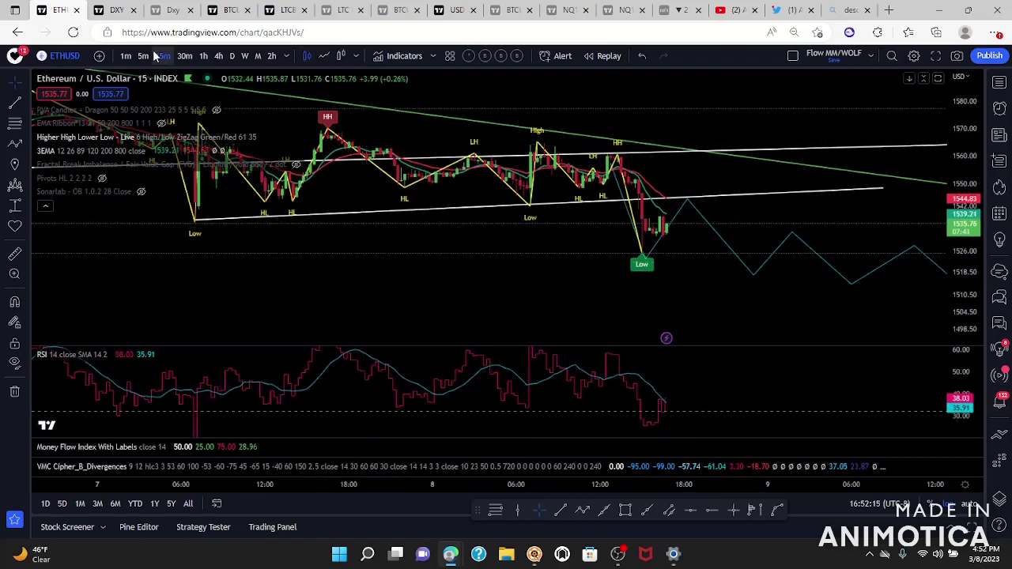
{"action": "left_click", "coordinate": [270, 57]}
{"action": "left_click_drag", "start_coordinate": [609, 286], "coordinate": [779, 317]}
{"action": "right_click", "coordinate": [771, 336]}
{"action": "left_click", "coordinate": [700, 301]}
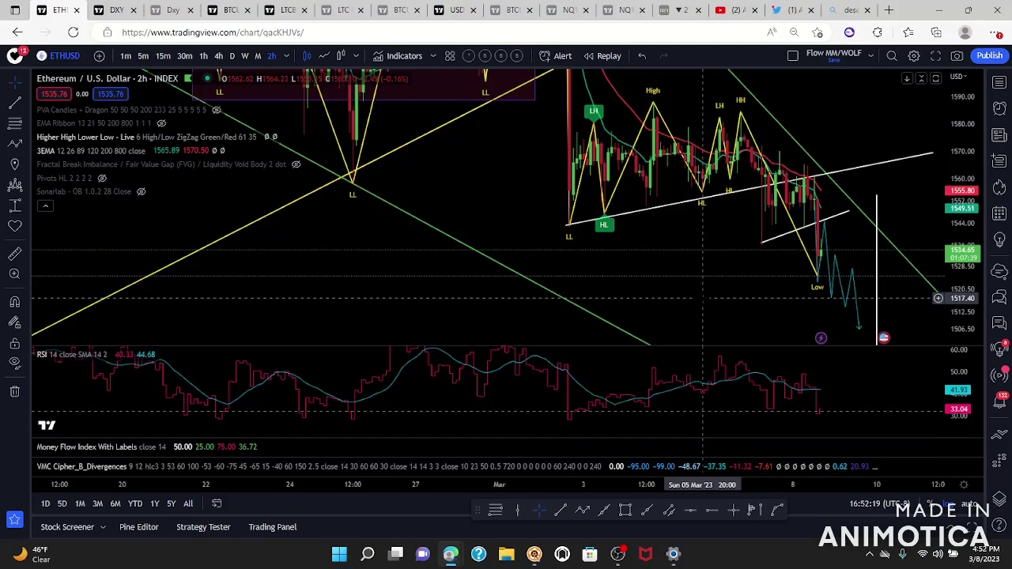
{"action": "scroll", "coordinate": [703, 299], "scroll_direction": "up", "scroll_amount": 6}
{"action": "scroll", "coordinate": [704, 303], "scroll_direction": "up", "scroll_amount": 2}
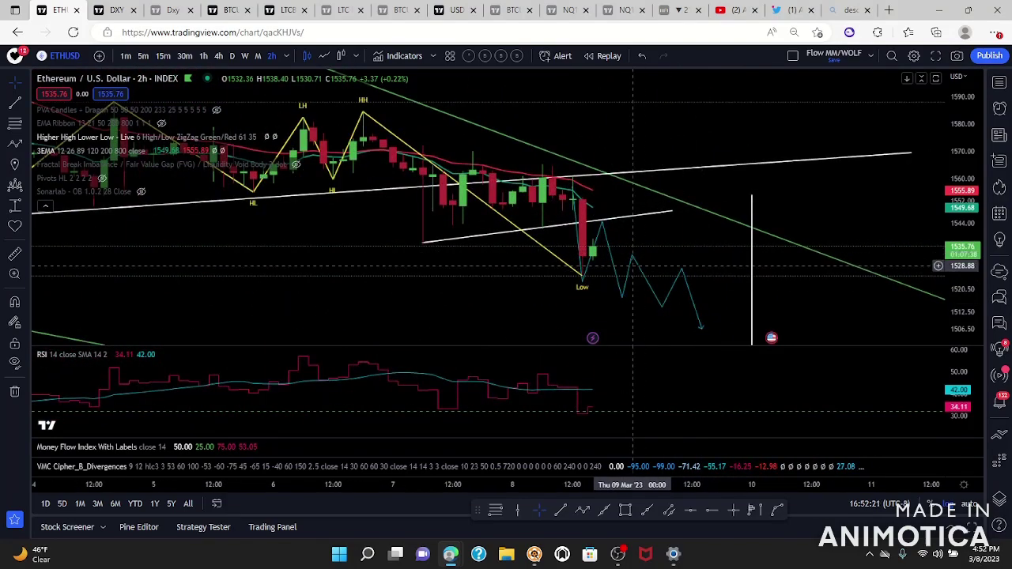
{"action": "left_click", "coordinate": [633, 265]}
{"action": "left_click", "coordinate": [676, 85]}
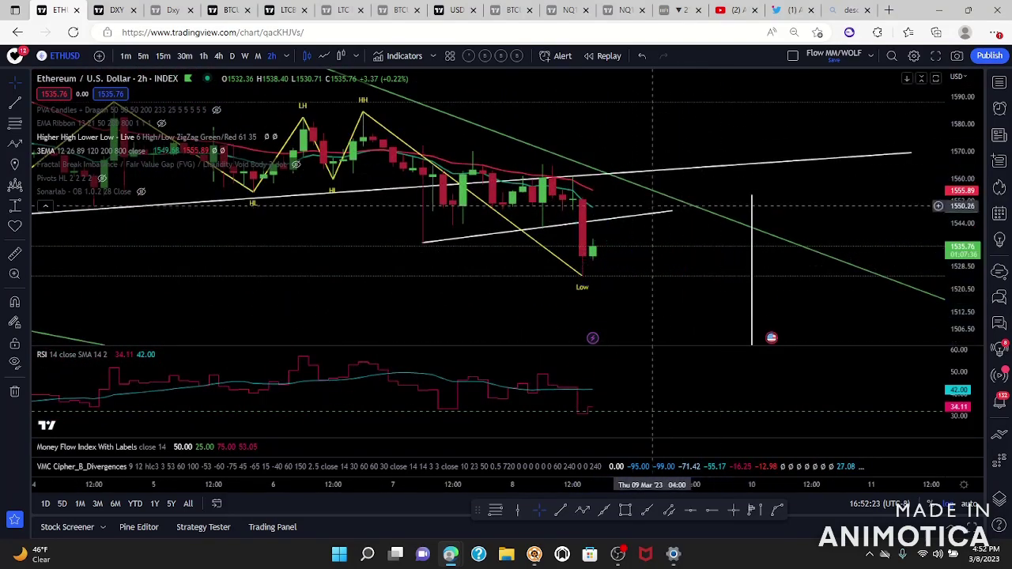
Examine the latest 2-hour candles up close against the lower white trendline and the 3EMA lines
{"action": "scroll", "coordinate": [652, 207], "scroll_direction": "up", "scroll_amount": 2}
{"action": "left_click_drag", "start_coordinate": [957, 280], "coordinate": [956, 167]}
{"action": "left_click_drag", "start_coordinate": [734, 257], "coordinate": [850, 169]}
{"action": "scroll", "coordinate": [874, 159], "scroll_direction": "up", "scroll_amount": 2}
{"action": "left_click_drag", "start_coordinate": [854, 207], "coordinate": [851, 232]}
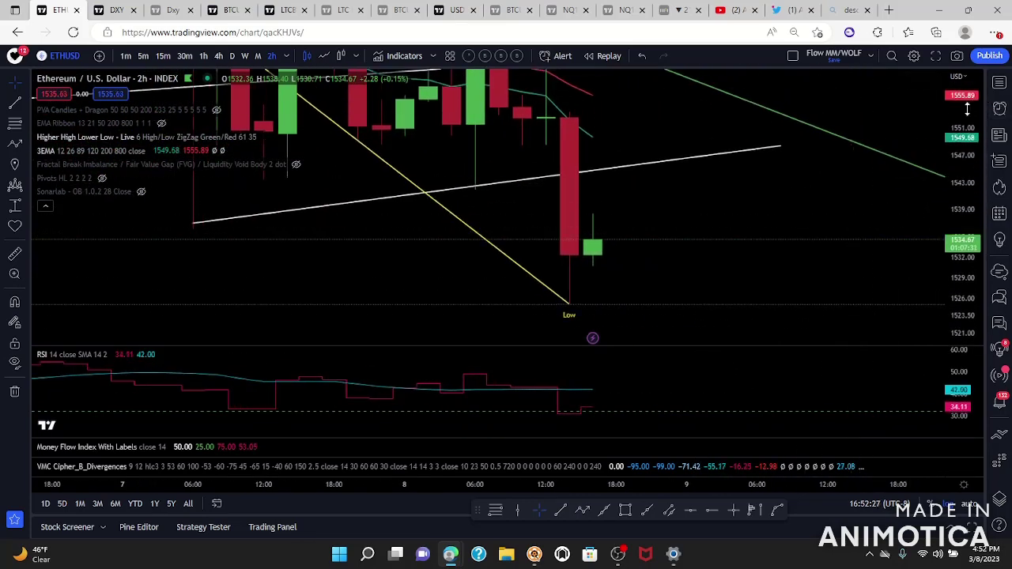
Draw a Fibonacci retracement across the large red 8 March candle, from about 1554.46 down to about 1525.79, extending to 9 March
{"action": "left_click_drag", "start_coordinate": [968, 109], "coordinate": [965, 195]}
{"action": "left_click_drag", "start_coordinate": [828, 200], "coordinate": [817, 240]}
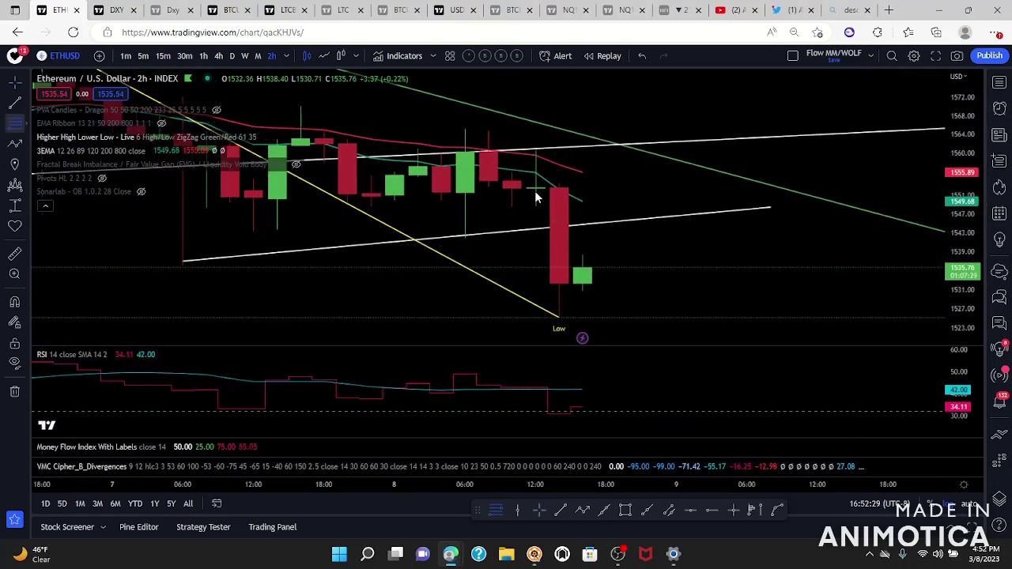
{"action": "left_click", "coordinate": [559, 181]}
{"action": "left_click", "coordinate": [771, 315]}
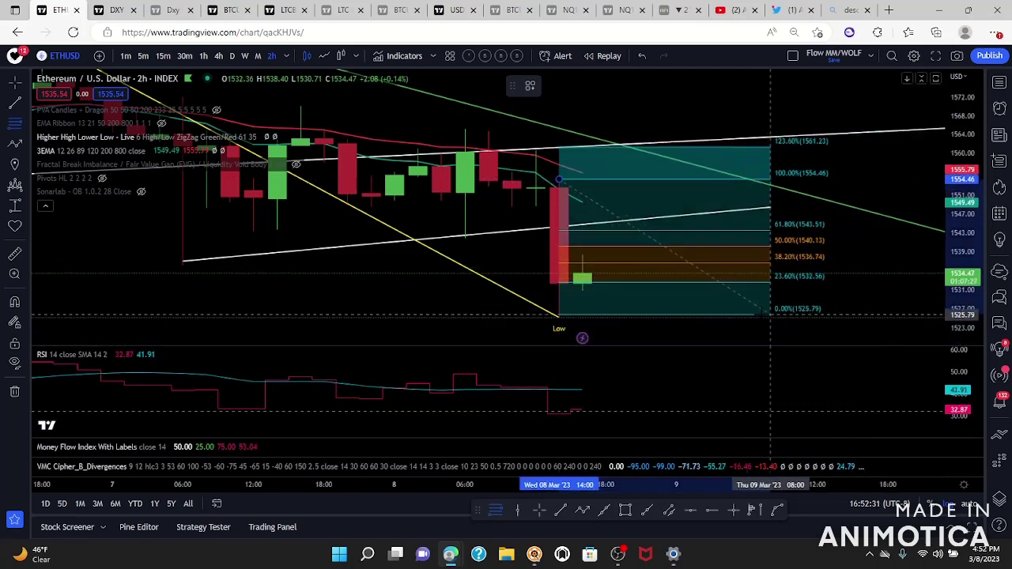
{"action": "left_click", "coordinate": [771, 314]}
{"action": "left_click", "coordinate": [840, 281]}
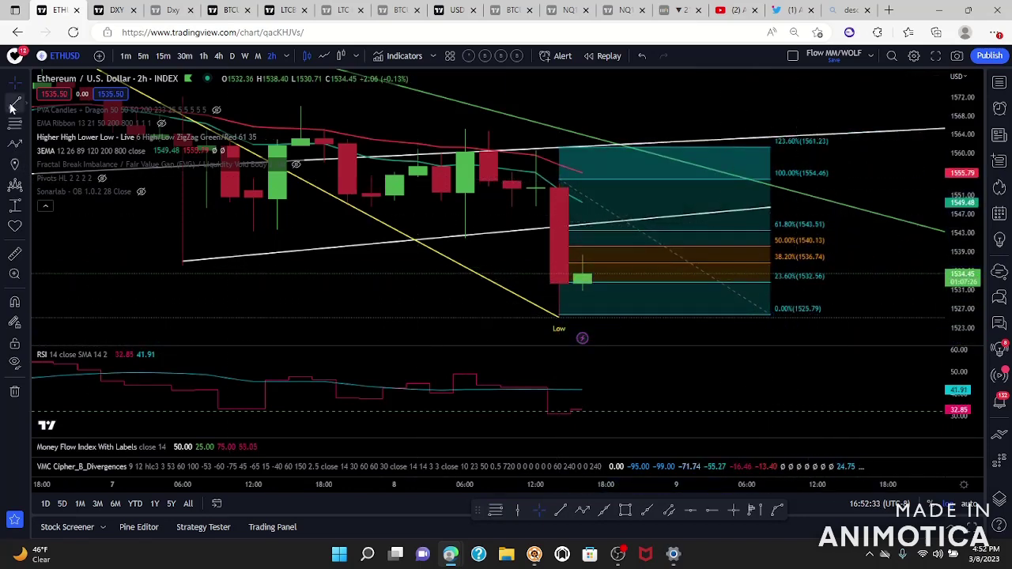
Place a horizontal line at about 1540.42, next to the 50% retracement level
{"action": "left_click", "coordinate": [690, 511]}
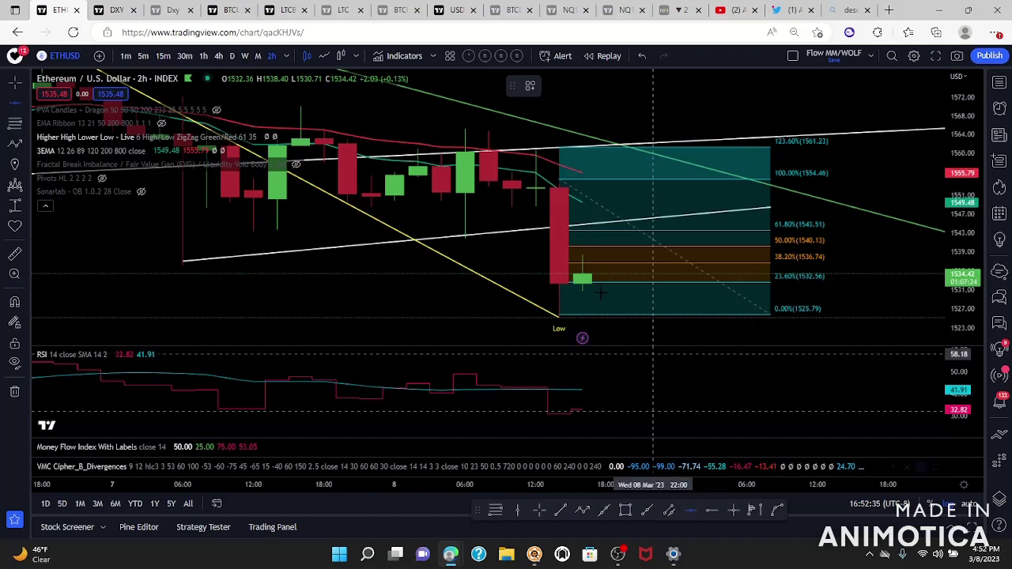
{"action": "left_click", "coordinate": [489, 247]}
{"action": "left_click_drag", "start_coordinate": [487, 247], "coordinate": [489, 245]}
{"action": "scroll", "coordinate": [533, 227], "scroll_direction": "down", "scroll_amount": 6}
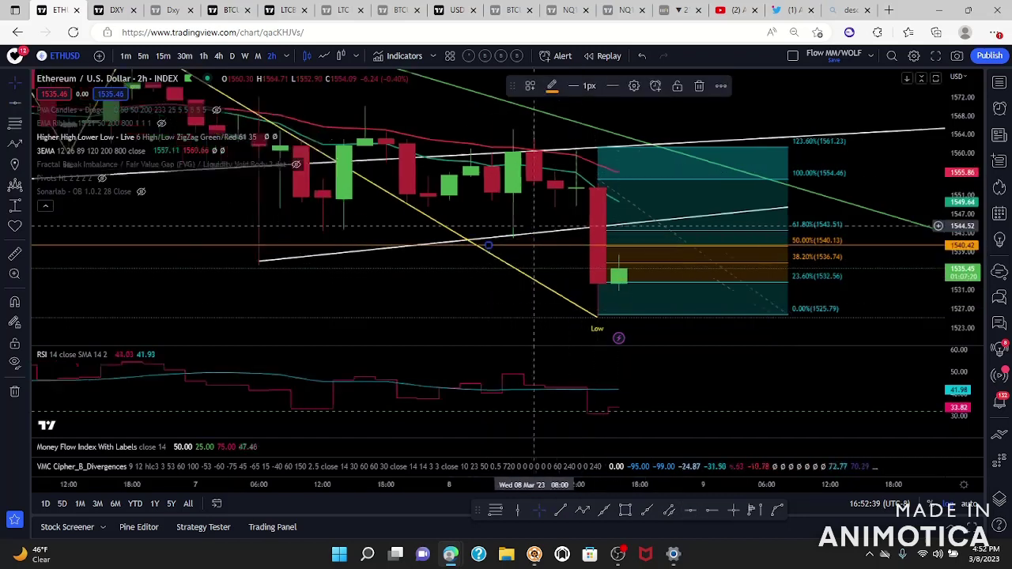
{"action": "scroll", "coordinate": [553, 237], "scroll_direction": "up", "scroll_amount": 5}
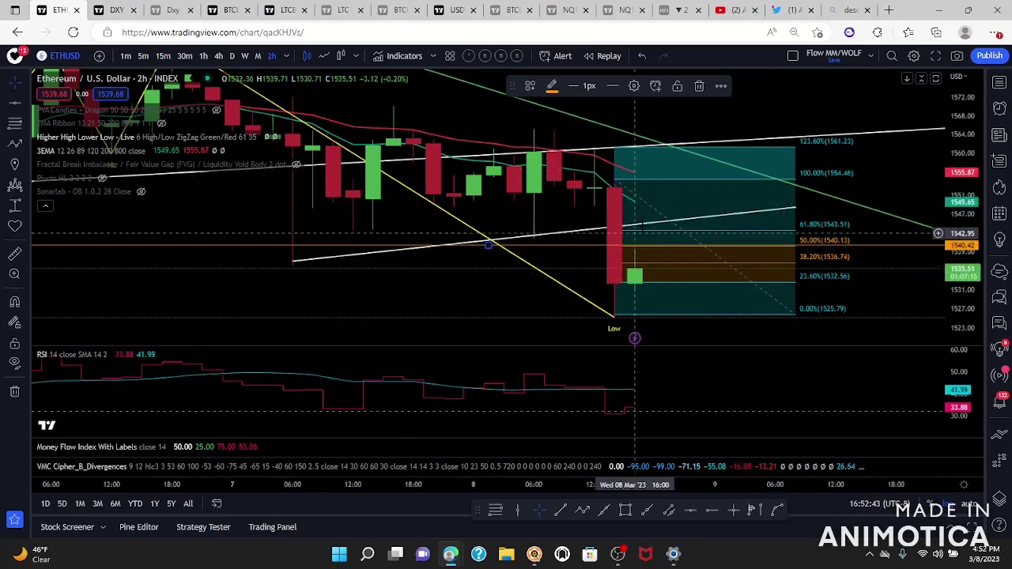
Delete the Fibonacci retracement from the 8 March candle
{"action": "left_click_drag", "start_coordinate": [731, 222], "coordinate": [756, 310]}
{"action": "left_click_drag", "start_coordinate": [896, 229], "coordinate": [831, 115]}
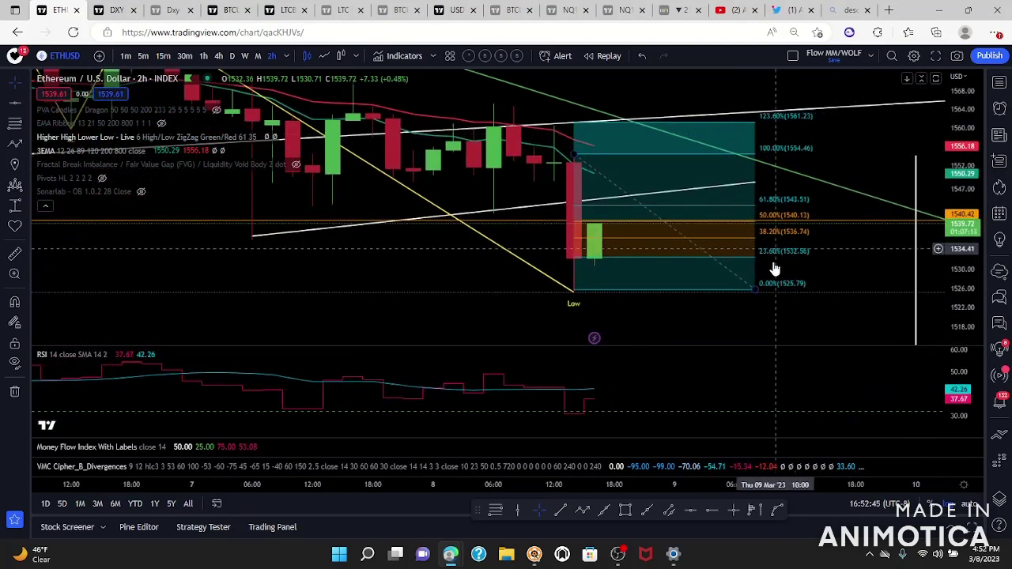
{"action": "left_click", "coordinate": [757, 292]}
{"action": "left_click", "coordinate": [657, 86]}
Examine the 2-hour swing structure from late February to 8 March against the white and green trendlines and the orange horizontal level
{"action": "scroll", "coordinate": [694, 271], "scroll_direction": "down", "scroll_amount": 6}
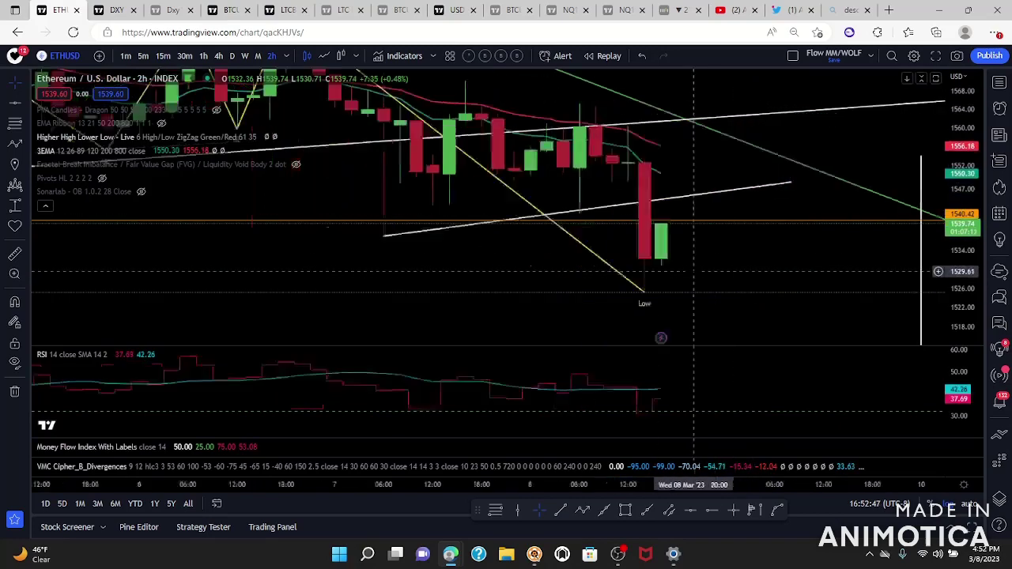
{"action": "left_click_drag", "start_coordinate": [885, 255], "coordinate": [862, 285]}
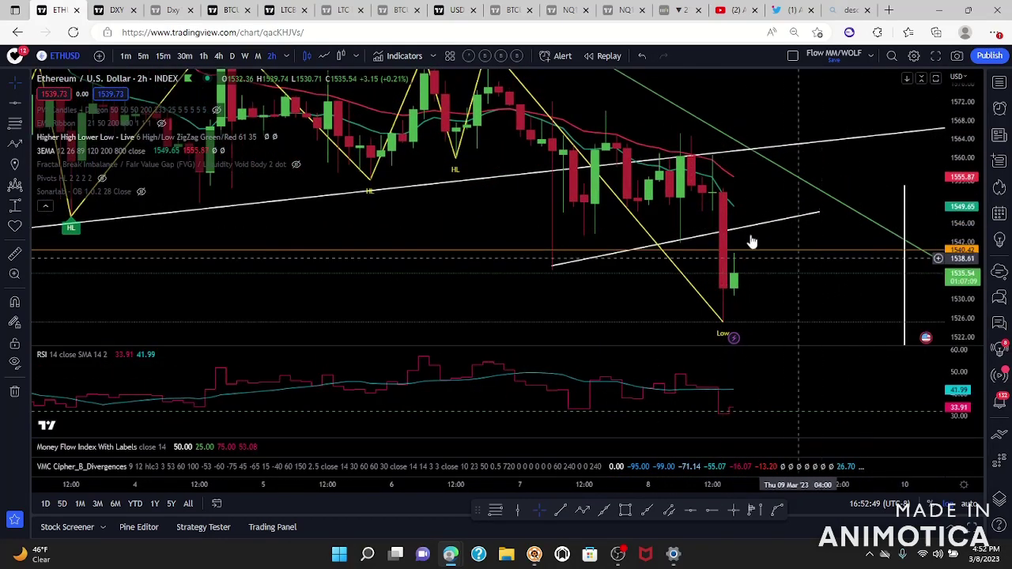
{"action": "left_click_drag", "start_coordinate": [788, 185], "coordinate": [777, 249]}
{"action": "left_click_drag", "start_coordinate": [978, 146], "coordinate": [979, 270]}
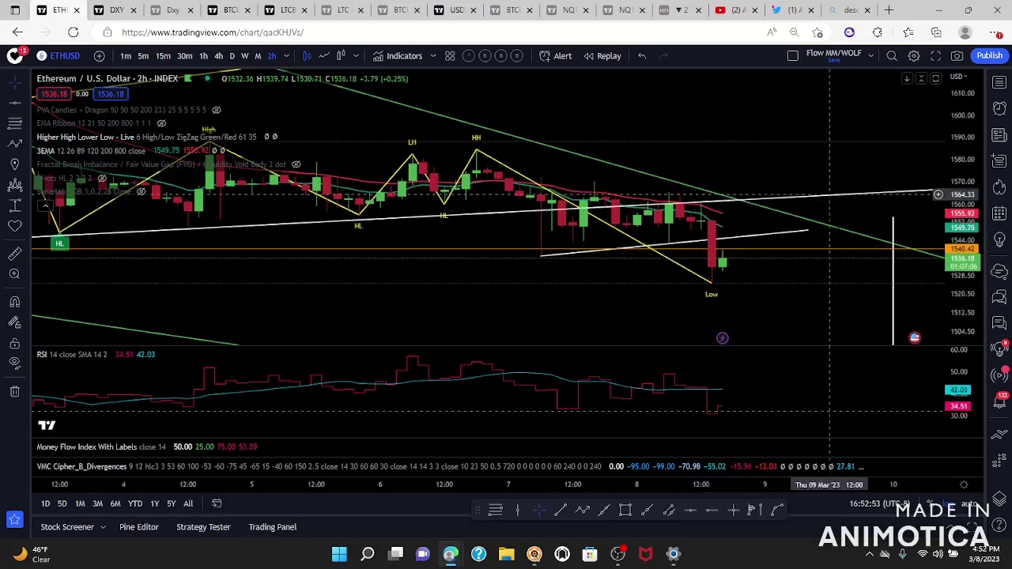
{"action": "left_click_drag", "start_coordinate": [810, 307], "coordinate": [601, 309]}
{"action": "scroll", "coordinate": [649, 291], "scroll_direction": "down", "scroll_amount": 4}
{"action": "scroll", "coordinate": [646, 291], "scroll_direction": "down", "scroll_amount": 1}
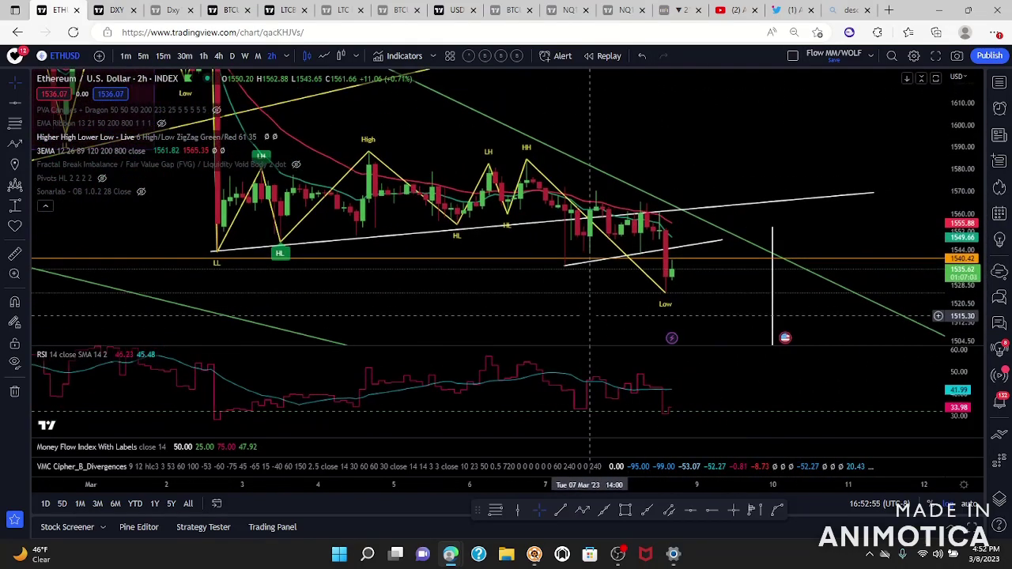
{"action": "scroll", "coordinate": [823, 208], "scroll_direction": "down", "scroll_amount": 3}
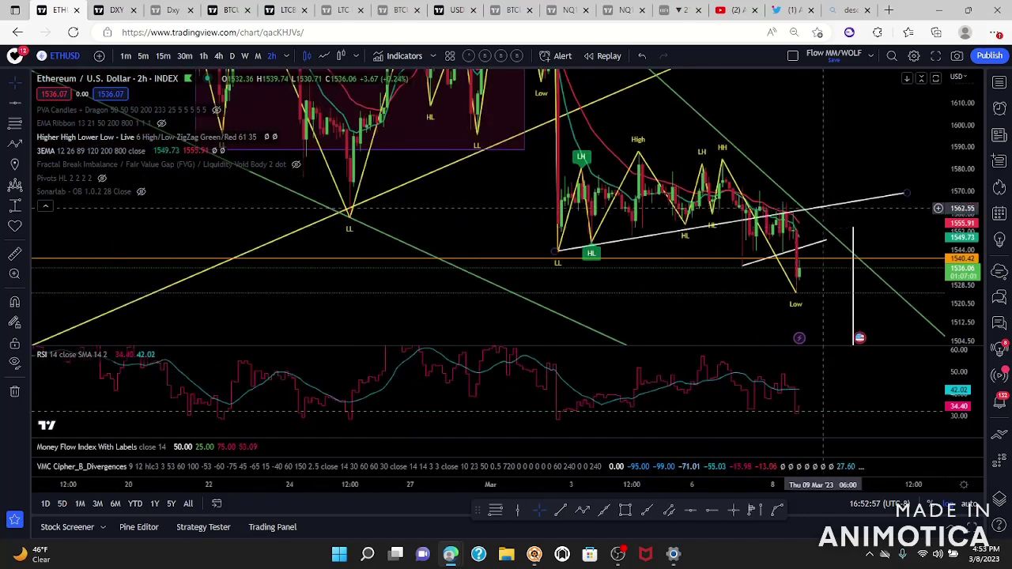
{"action": "left_click_drag", "start_coordinate": [971, 223], "coordinate": [971, 322]}
{"action": "left_click_drag", "start_coordinate": [845, 190], "coordinate": [779, 215]}
{"action": "left_click_drag", "start_coordinate": [953, 277], "coordinate": [942, 146]}
{"action": "left_click_drag", "start_coordinate": [794, 202], "coordinate": [848, 147]}
{"action": "scroll", "coordinate": [861, 153], "scroll_direction": "up", "scroll_amount": 2}
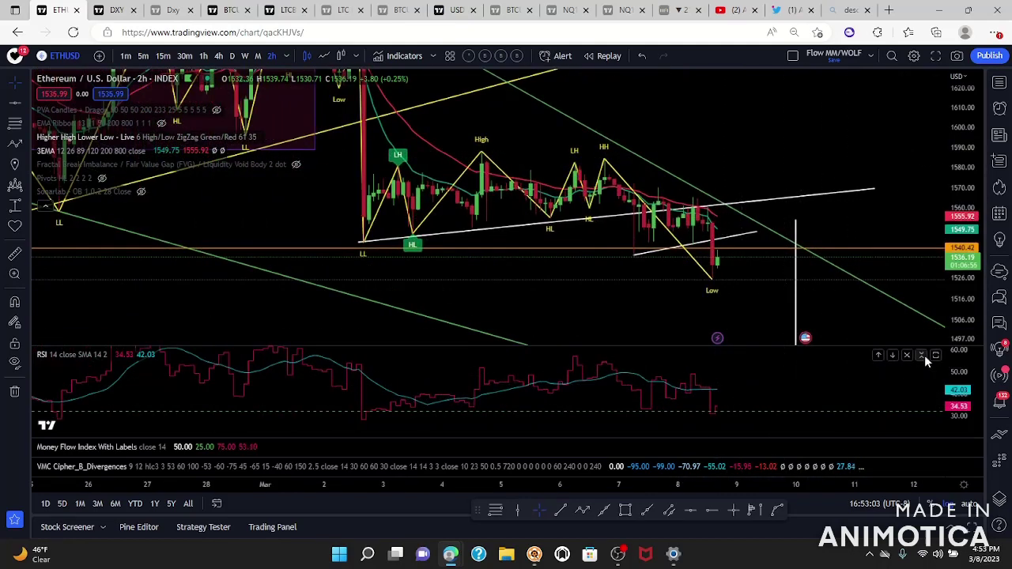
Collapse the RSI pane and place a horizontal line at the 8 March low, about 1525.47
{"action": "left_click", "coordinate": [926, 356]}
{"action": "left_click_drag", "start_coordinate": [536, 243], "coordinate": [423, 326]}
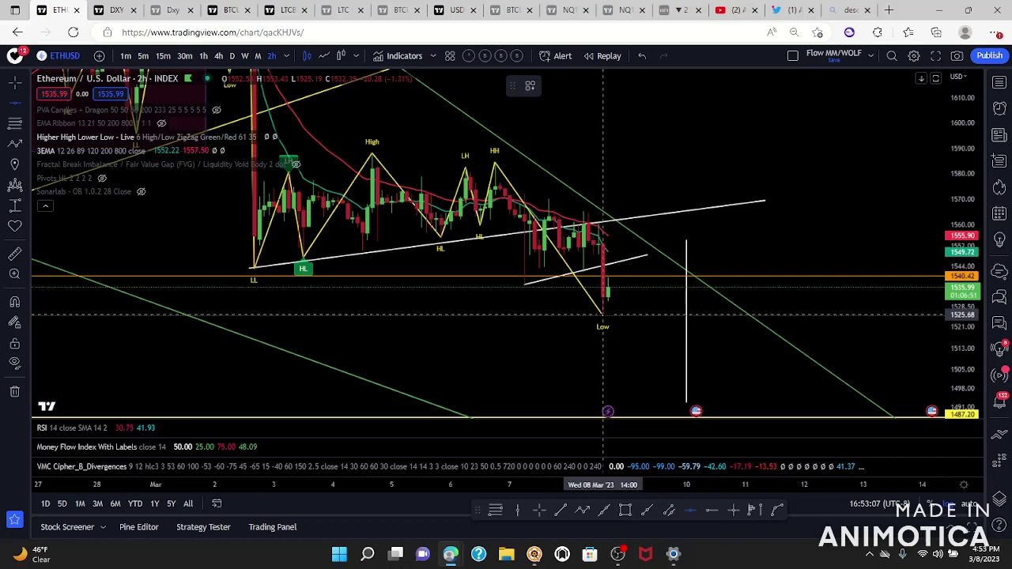
{"action": "left_click", "coordinate": [604, 315]}
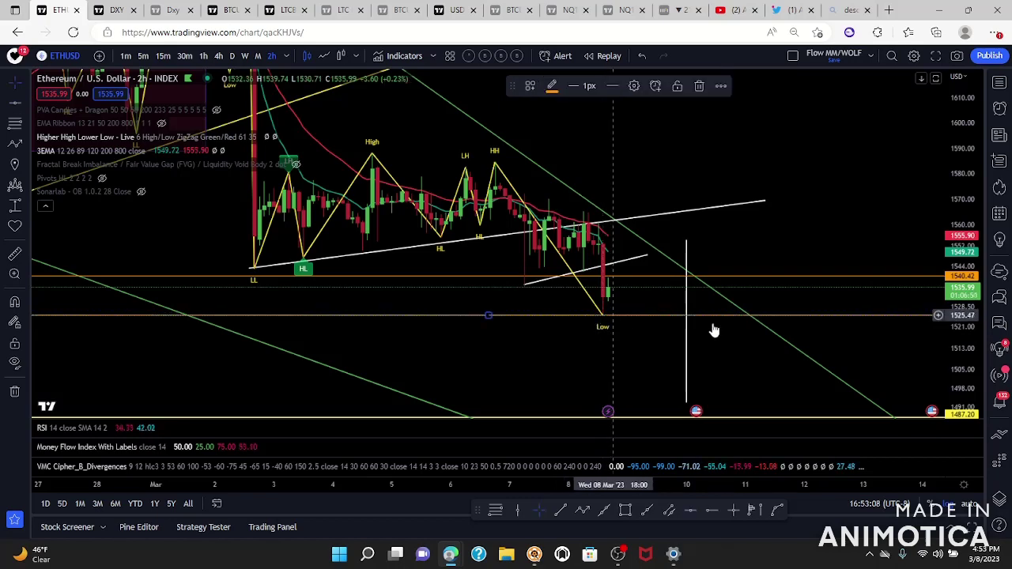
Style the horizontal line at the low as cyan and 3px thick, and add a matching horizontal line at about 1545.45
{"action": "left_click", "coordinate": [552, 85]}
{"action": "left_click", "coordinate": [632, 124]}
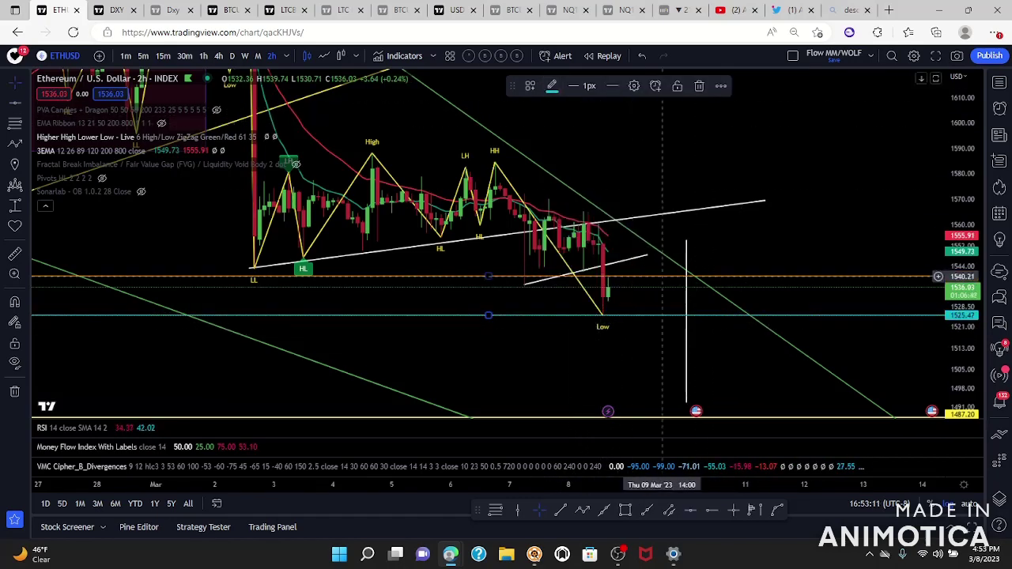
{"action": "left_click", "coordinate": [592, 87]}
{"action": "left_click", "coordinate": [598, 146]}
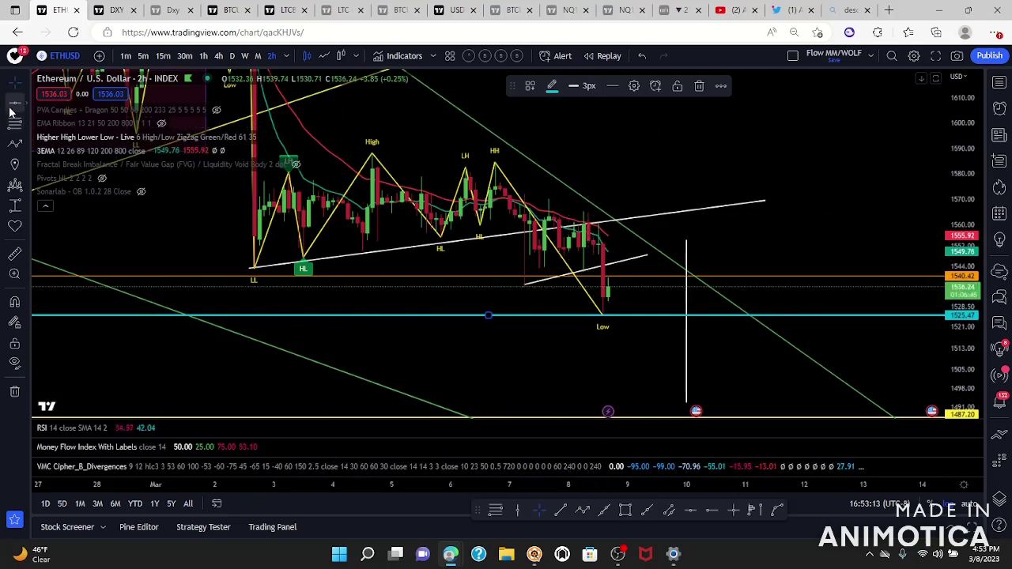
{"action": "key", "text": "alt+h"}
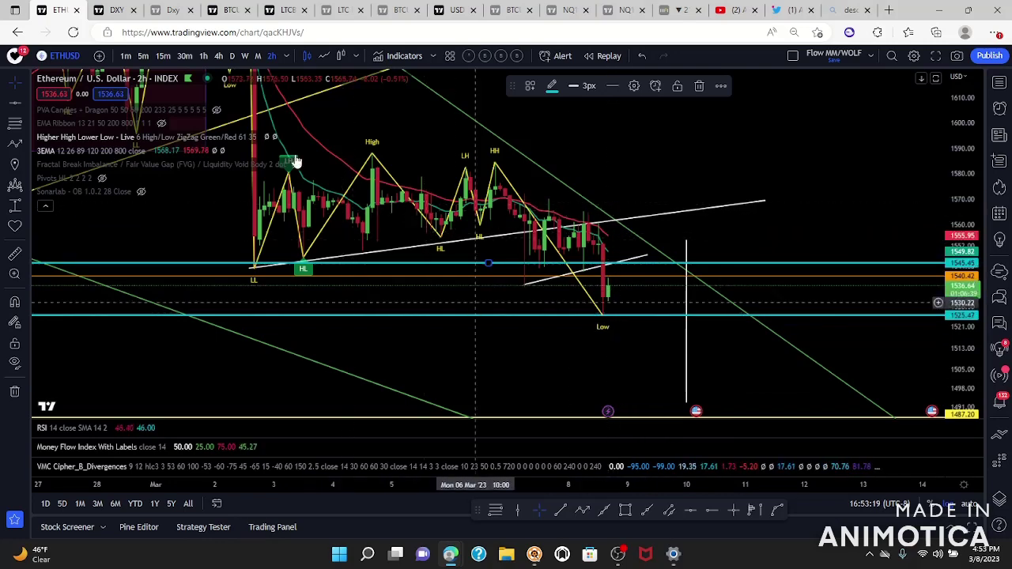
Switch to the 30-minute timeframe and activate the Brush tool
{"action": "left_click", "coordinate": [184, 57]}
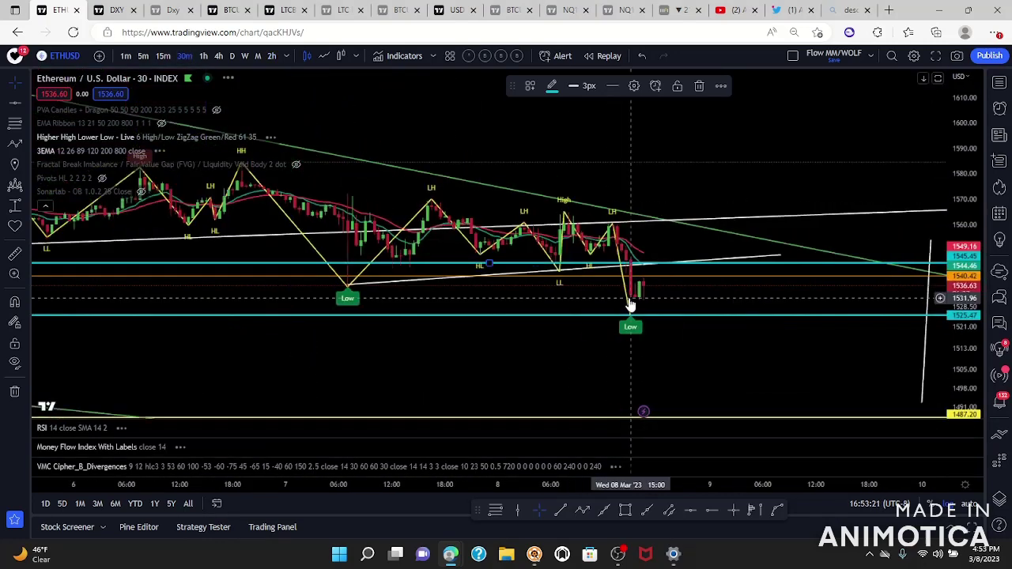
{"action": "left_click", "coordinate": [23, 150]}
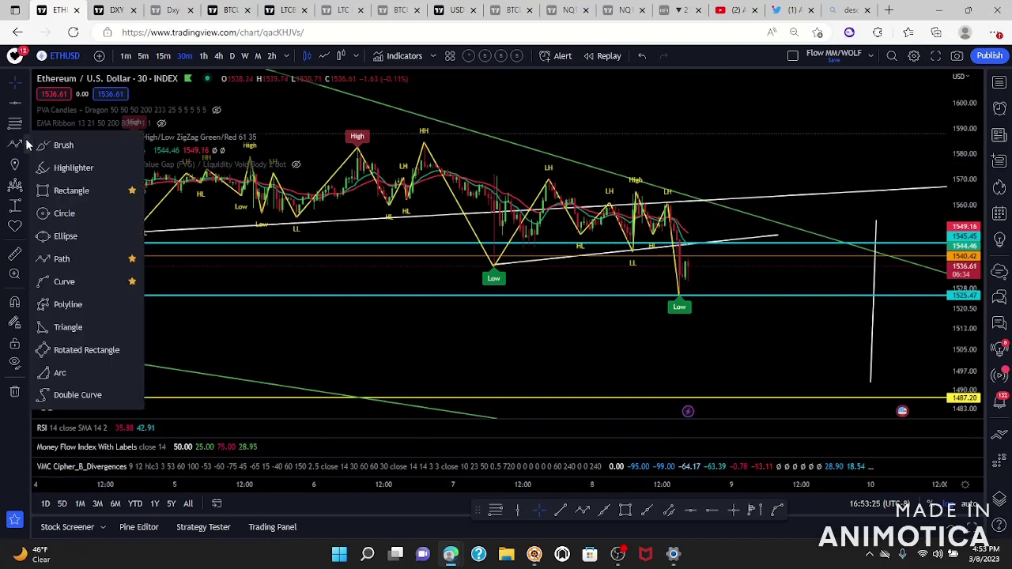
{"action": "left_click", "coordinate": [57, 144]}
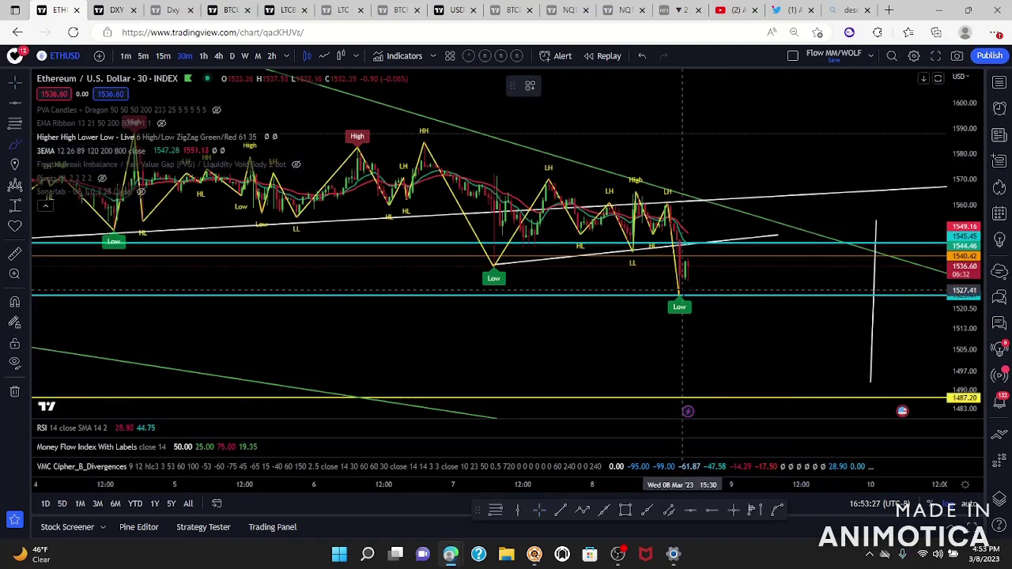
Brush a bounce to about 1544 with a stepped decline to about 1505 and marks at the resistance areas, and undo these strokes
{"action": "left_click_drag", "start_coordinate": [682, 292], "coordinate": [697, 247]}
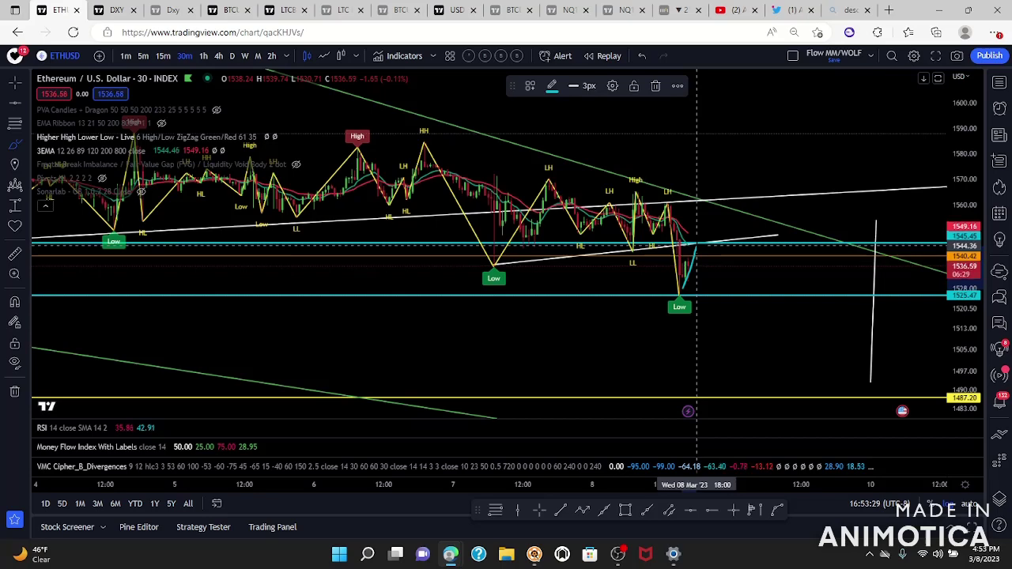
{"action": "mouse_move", "coordinate": [746, 267]}
{"action": "left_mouse_down"}
{"action": "mouse_move", "coordinate": [786, 321]}
{"action": "mouse_move", "coordinate": [827, 304]}
{"action": "left_mouse_up"}
{"action": "mouse_move", "coordinate": [697, 248]}
{"action": "left_mouse_down"}
{"action": "mouse_move", "coordinate": [726, 247]}
{"action": "mouse_move", "coordinate": [711, 248]}
{"action": "left_mouse_up"}
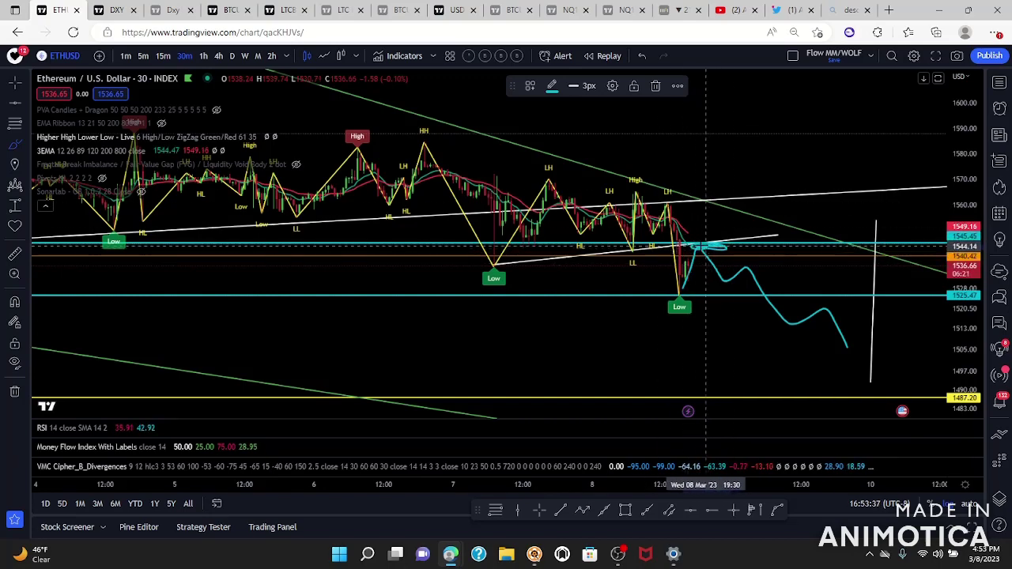
{"action": "left_click_drag", "start_coordinate": [662, 194], "coordinate": [671, 193]}
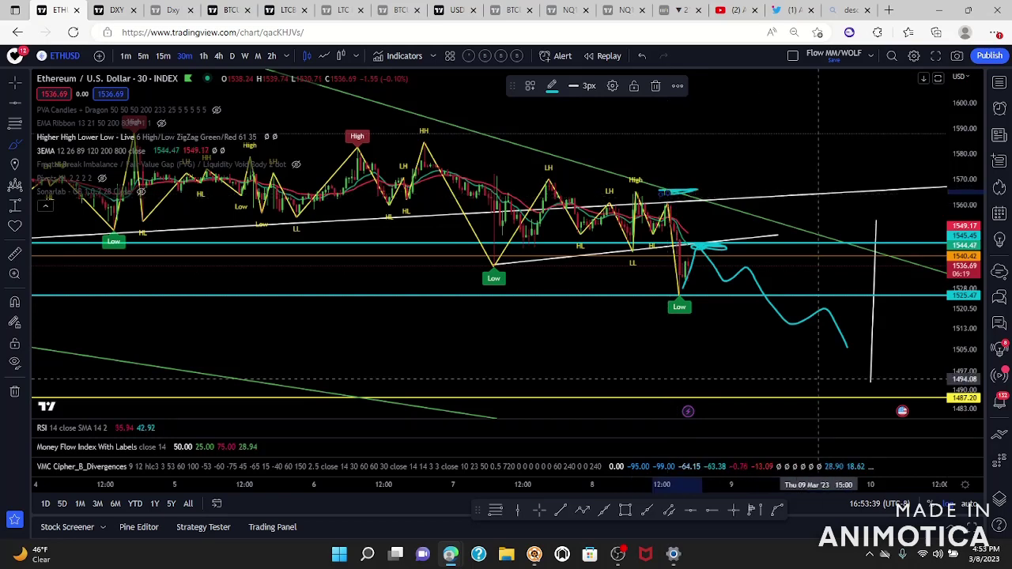
{"action": "left_click", "coordinate": [641, 57]}
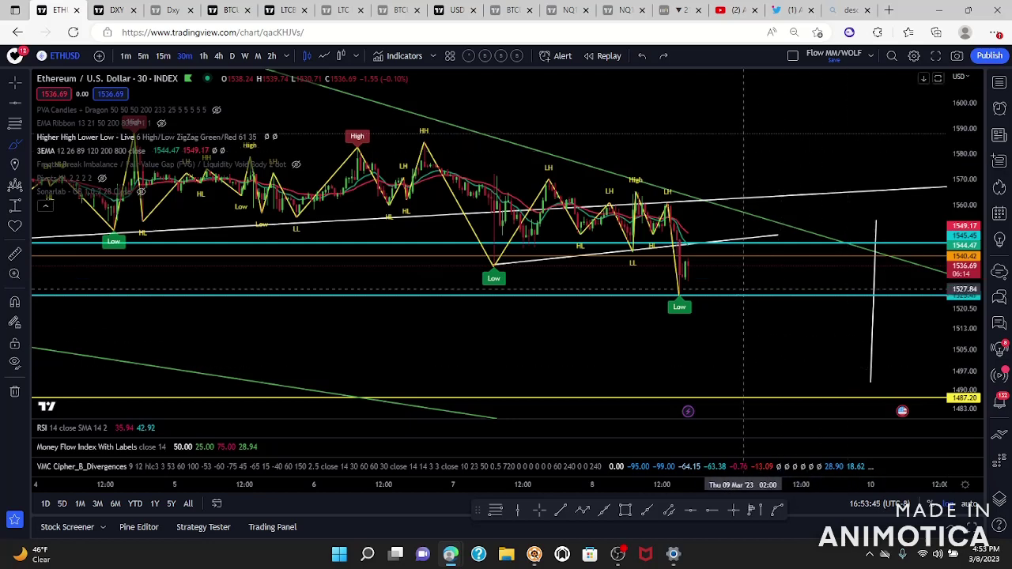
Brush a stepped rising path from the 8 March low through a pullback to about 1546 up to about 1597, and underline the 1561 level
{"action": "left_click_drag", "start_coordinate": [682, 288], "coordinate": [699, 208]}
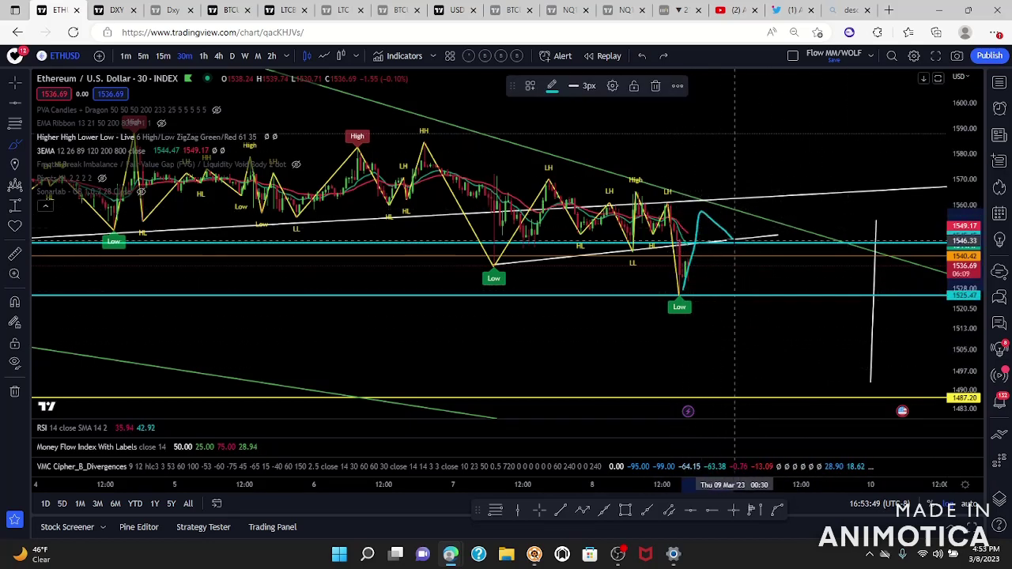
{"action": "mouse_move", "coordinate": [743, 197]}
{"action": "left_mouse_down"}
{"action": "mouse_move", "coordinate": [751, 169]}
{"action": "mouse_move", "coordinate": [811, 123]}
{"action": "mouse_move", "coordinate": [845, 142]}
{"action": "left_mouse_up"}
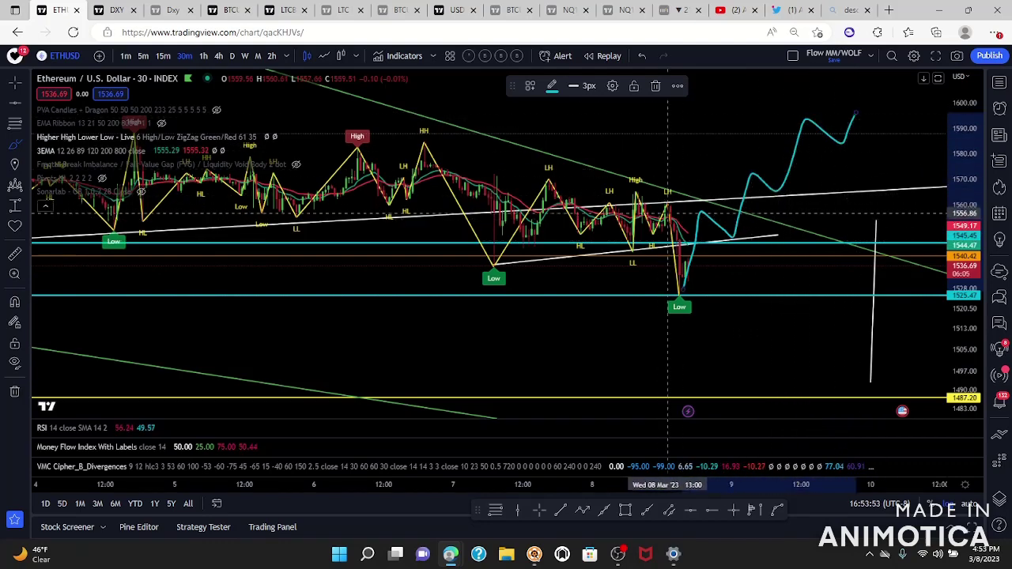
{"action": "mouse_move", "coordinate": [789, 200]}
{"action": "left_mouse_down"}
{"action": "mouse_move", "coordinate": [661, 202]}
{"action": "mouse_move", "coordinate": [692, 203]}
{"action": "left_mouse_up"}
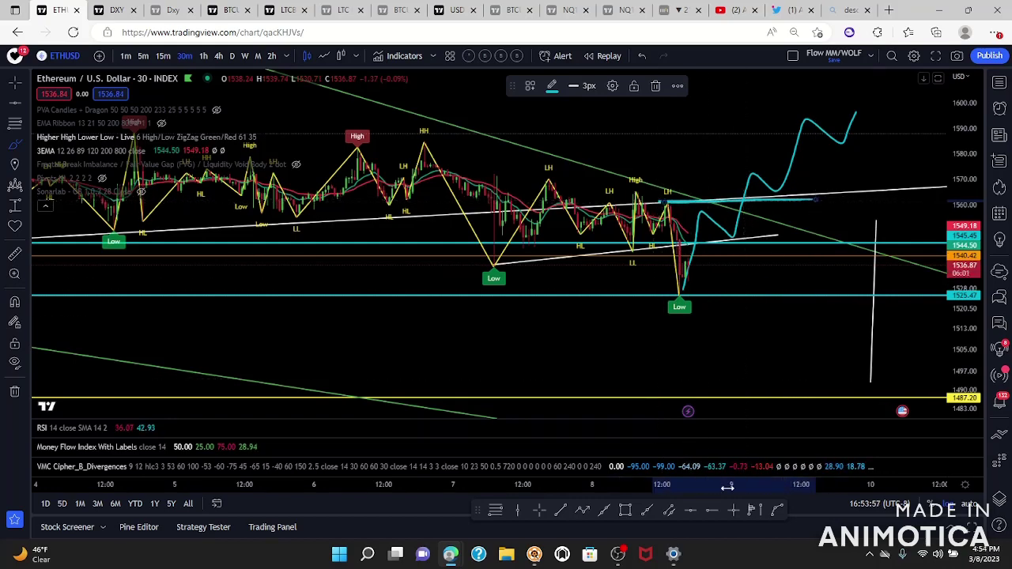
Place a horizontal line at about 1561.27 and shift the rising brush path slightly later in time
{"action": "left_click", "coordinate": [695, 516]}
{"action": "left_click", "coordinate": [649, 202]}
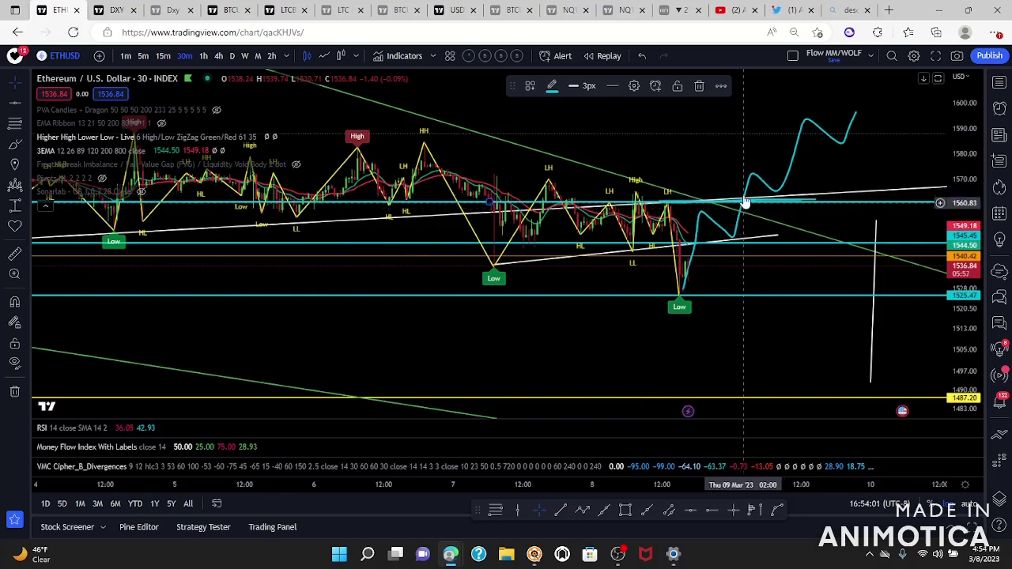
{"action": "left_click_drag", "start_coordinate": [776, 190], "coordinate": [782, 189]}
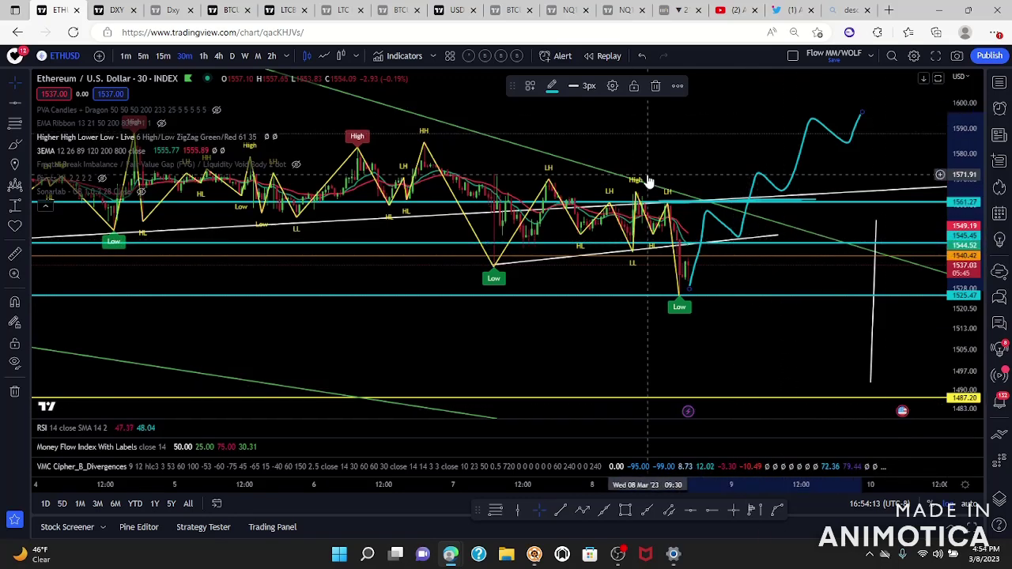
{"action": "scroll", "coordinate": [649, 316], "scroll_direction": "down", "scroll_amount": 3}
{"action": "scroll", "coordinate": [771, 318], "scroll_direction": "up", "scroll_amount": 3}
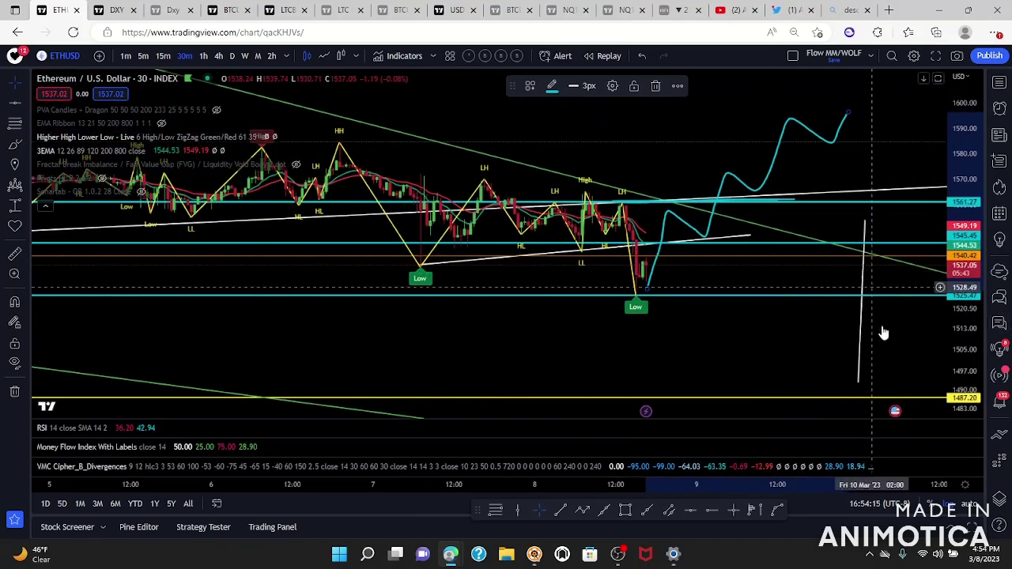